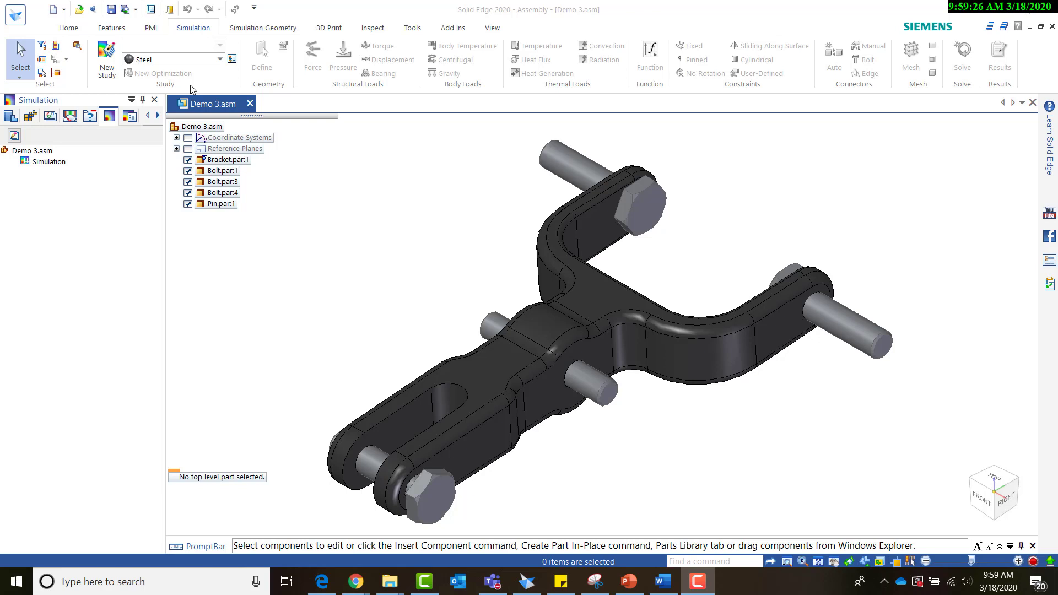
# View the available material categories in the Material Table and close it without applying a material
pyautogui.click(219, 62)
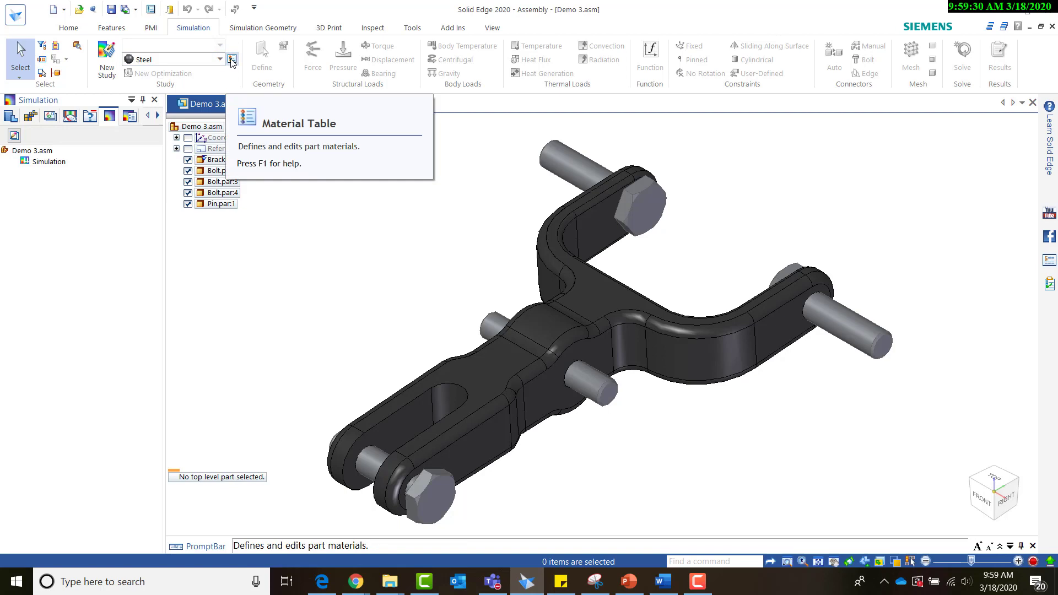
pyautogui.click(231, 60)
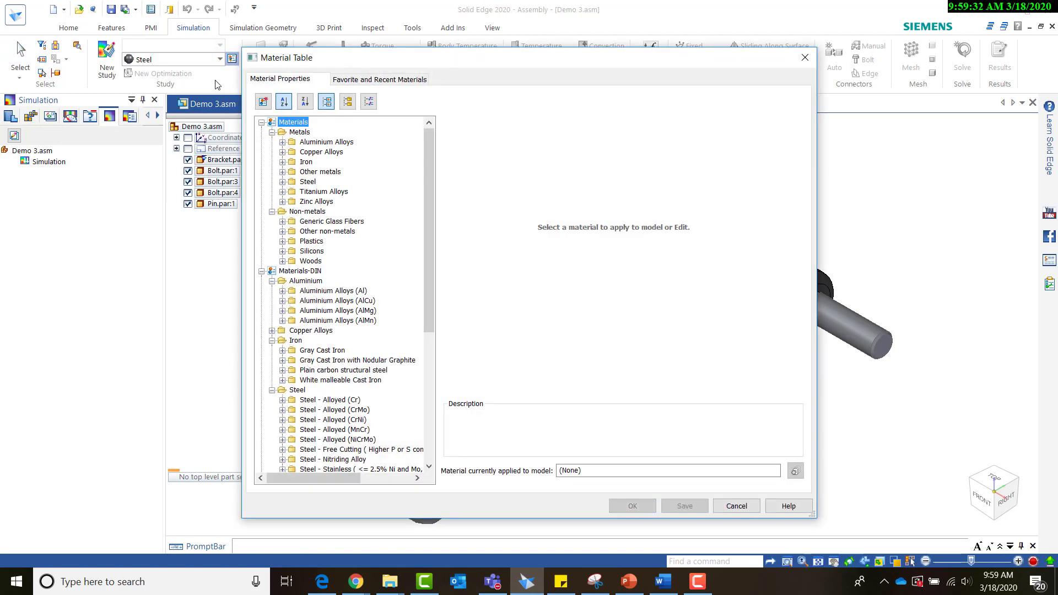
pyautogui.click(745, 508)
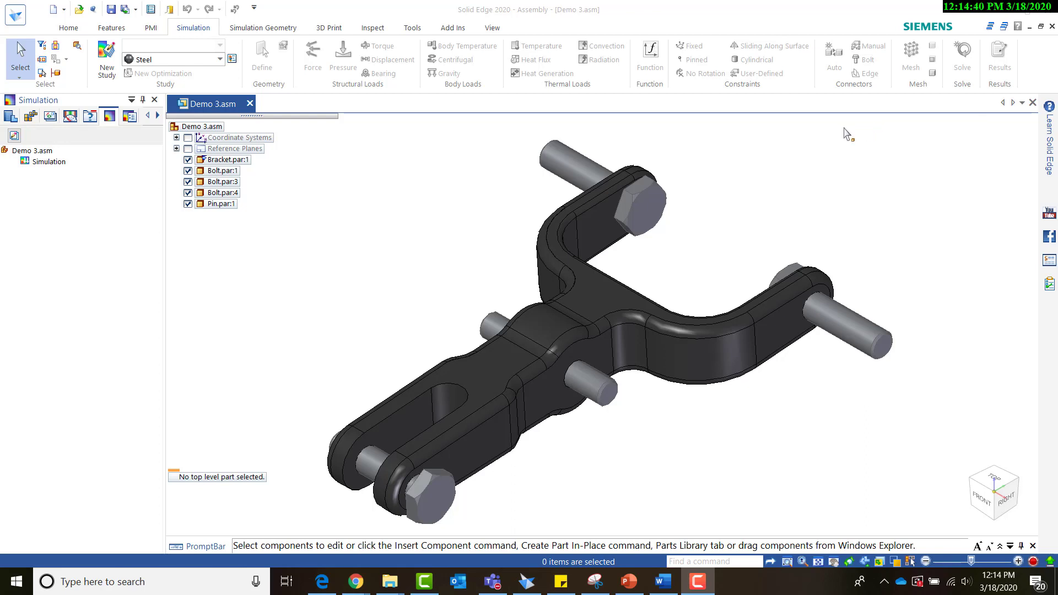
# Set up a new Linear Static study with a Tetrahedral mesh and show its additional options
pyautogui.click(108, 74)
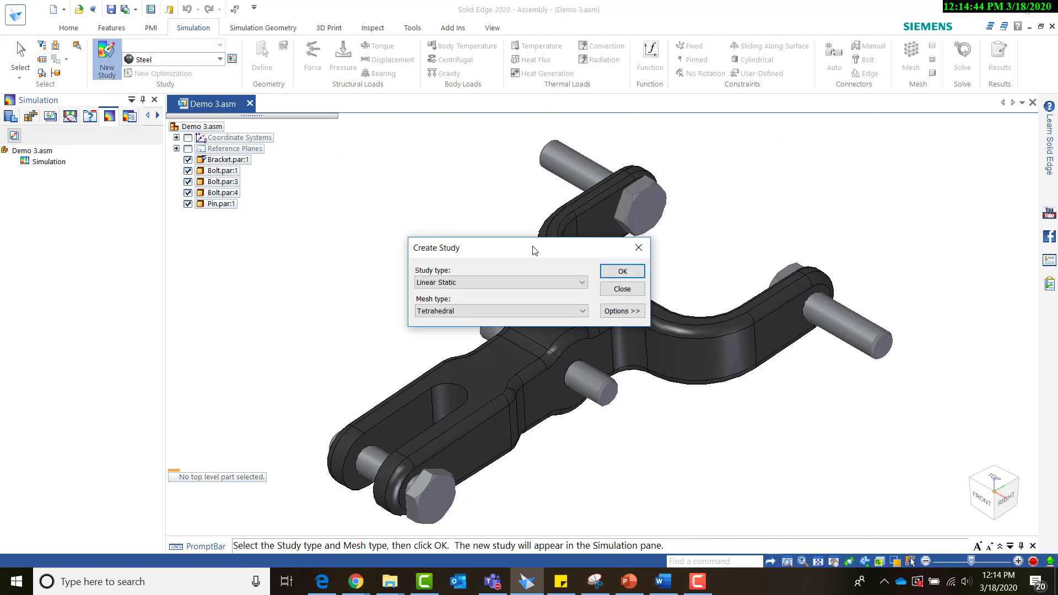
pyautogui.moveTo(547, 251); pyautogui.dragTo(564, 146)
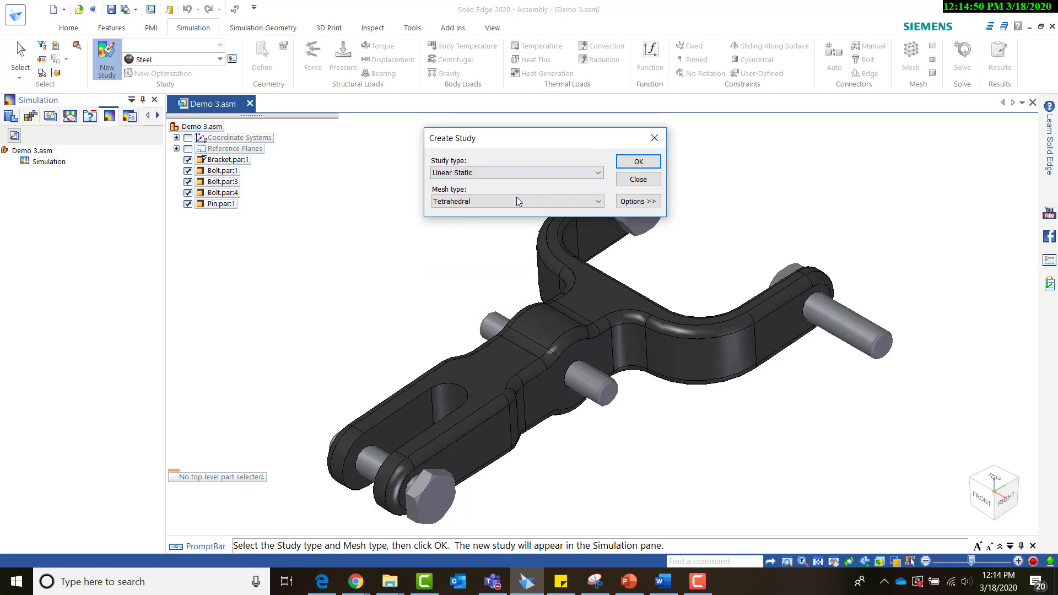
pyautogui.click(521, 172)
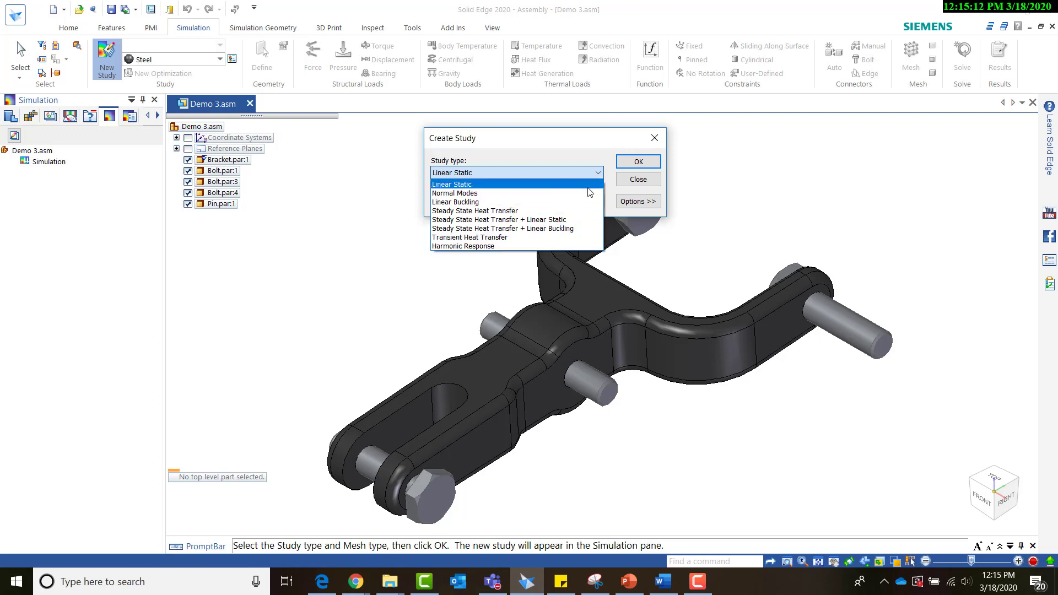
pyautogui.click(502, 184)
pyautogui.click(510, 203)
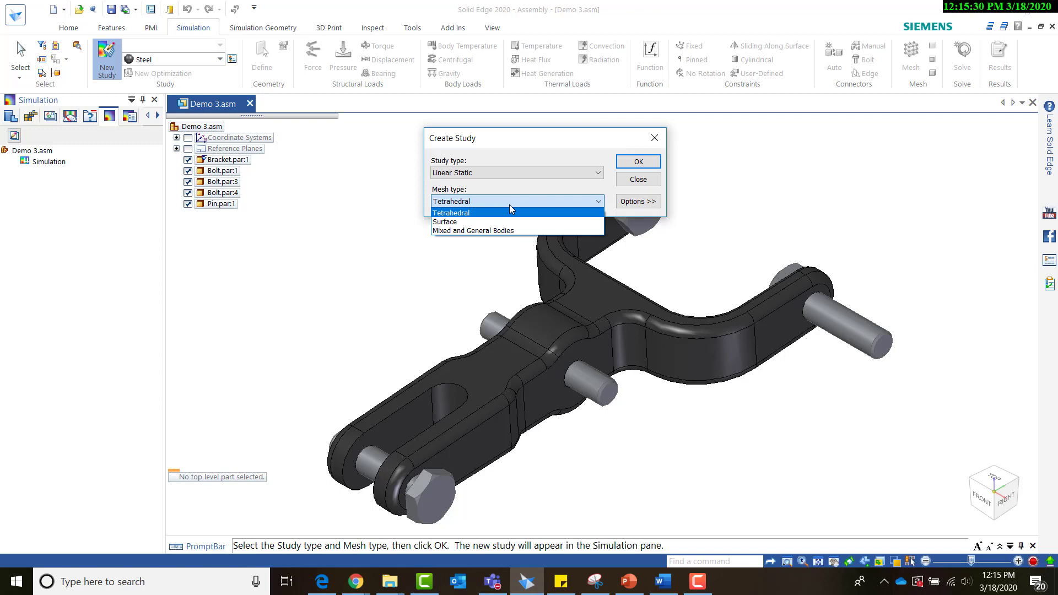
pyautogui.click(524, 213)
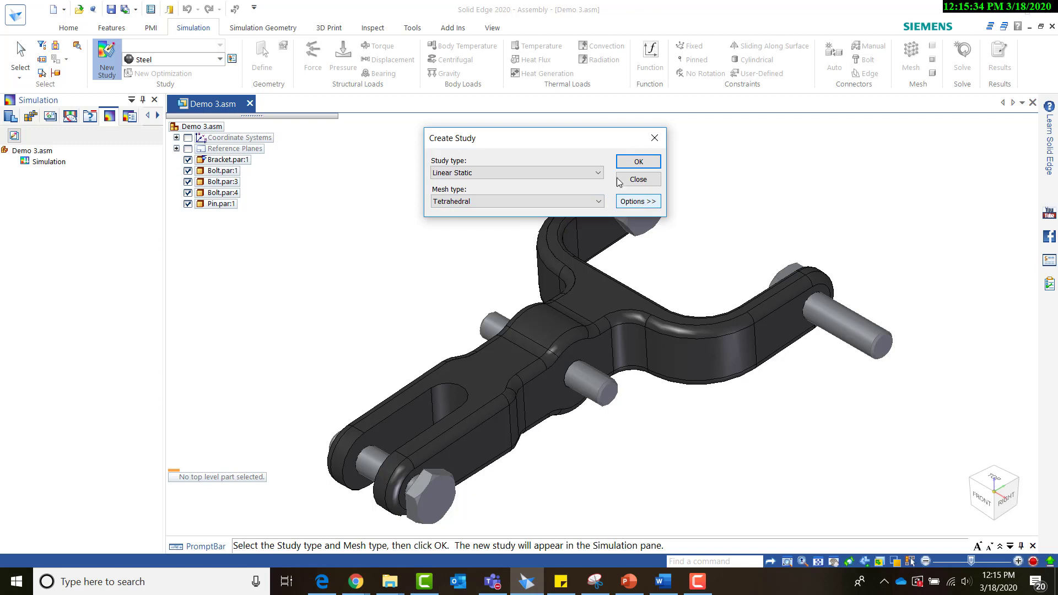
pyautogui.moveTo(565, 135); pyautogui.dragTo(562, 107)
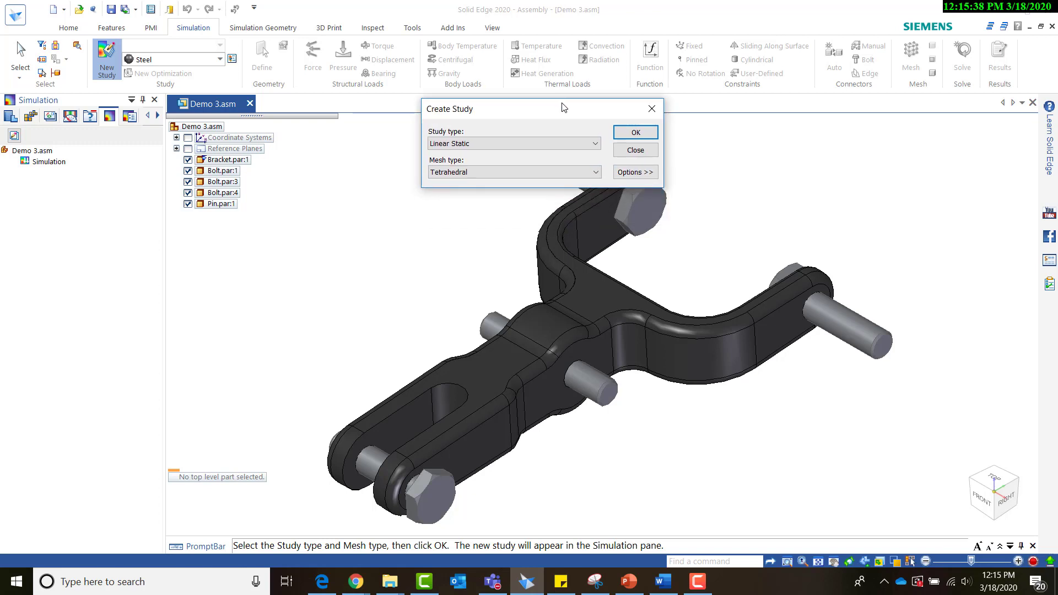
pyautogui.click(638, 173)
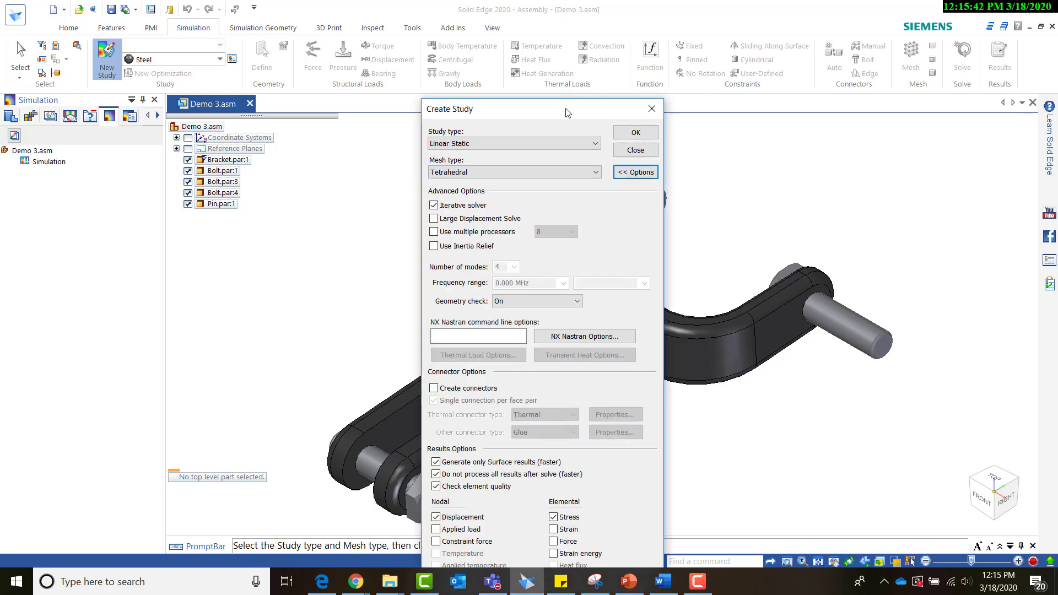
pyautogui.moveTo(568, 114); pyautogui.dragTo(562, 36)
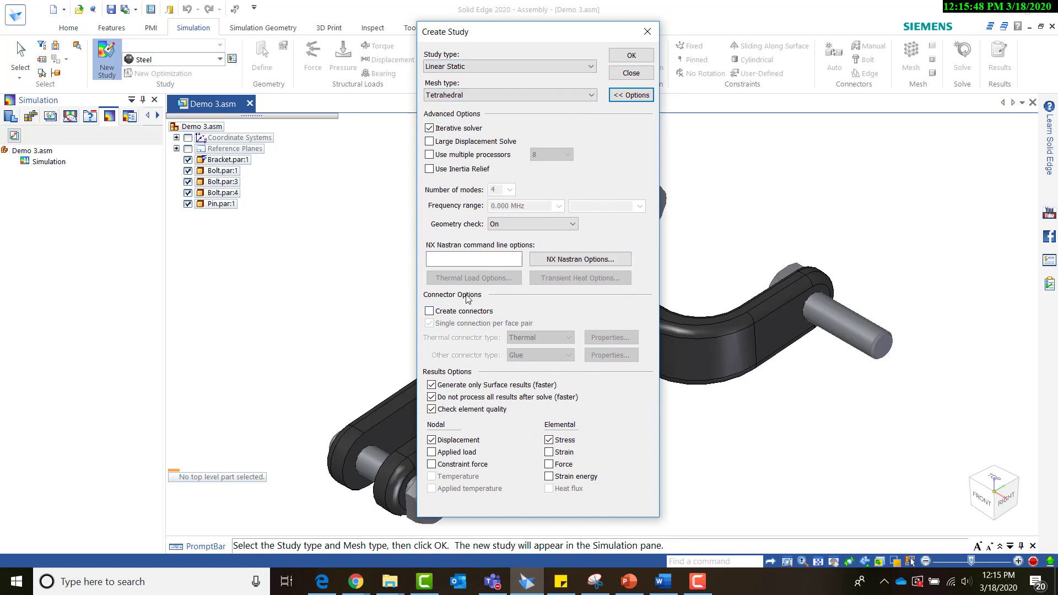
# Try the Normal Modes study type to see its options and return the study type to Linear Static
pyautogui.click(514, 66)
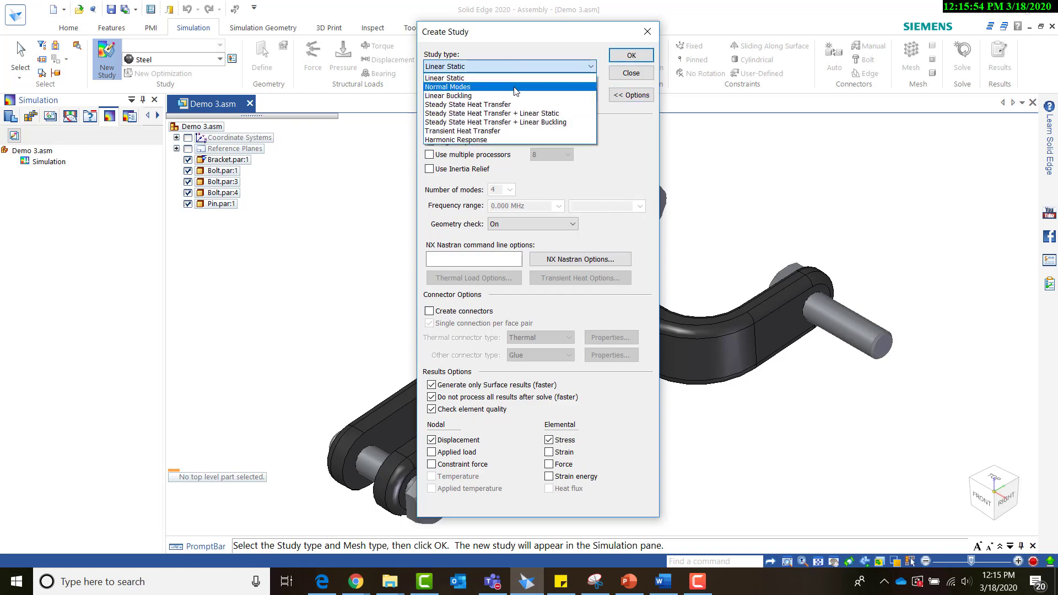
pyautogui.click(515, 87)
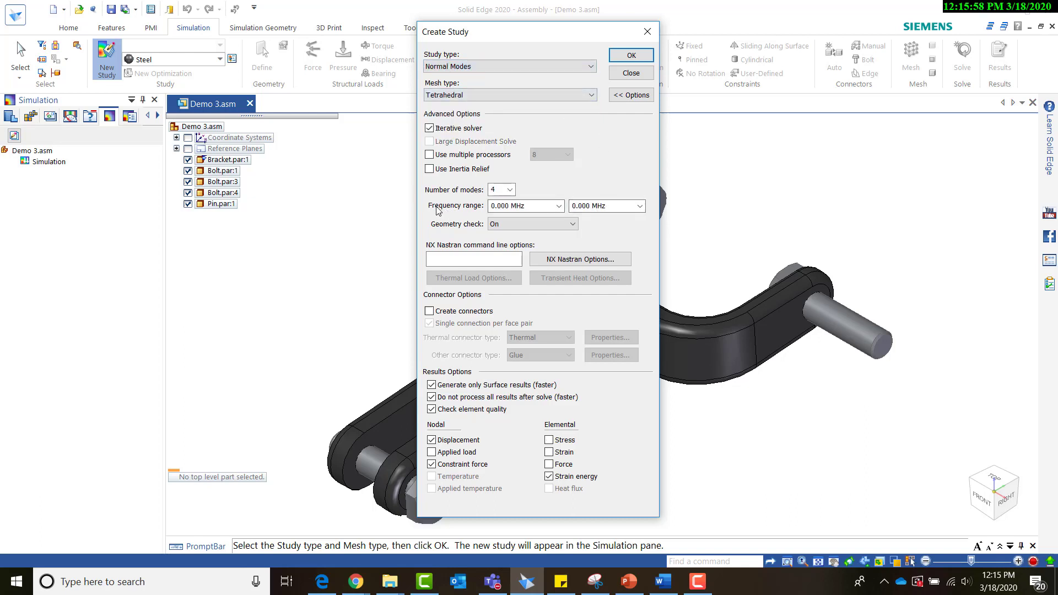
pyautogui.click(489, 63)
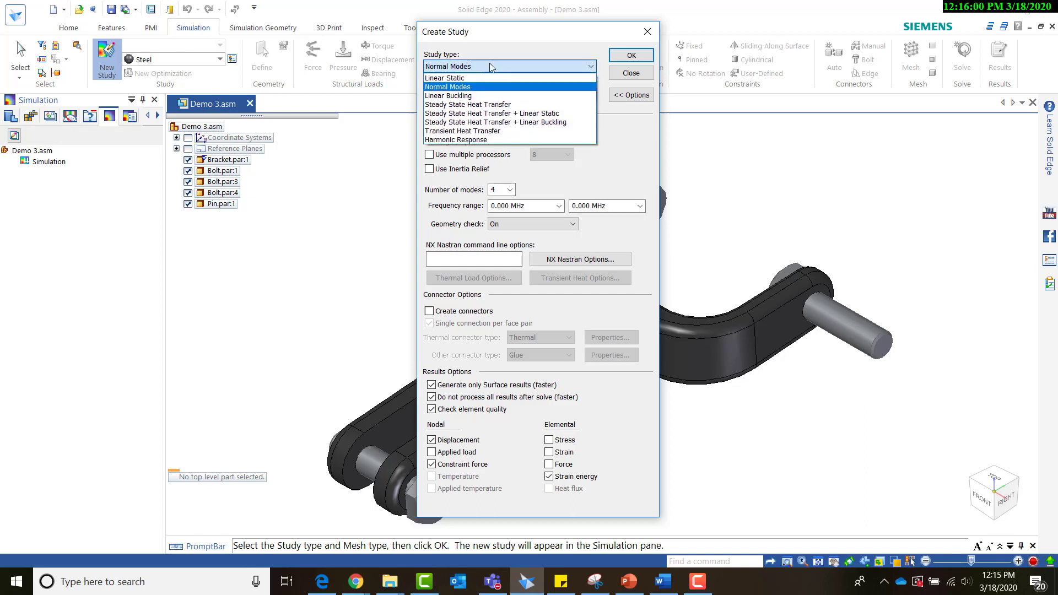
pyautogui.click(492, 77)
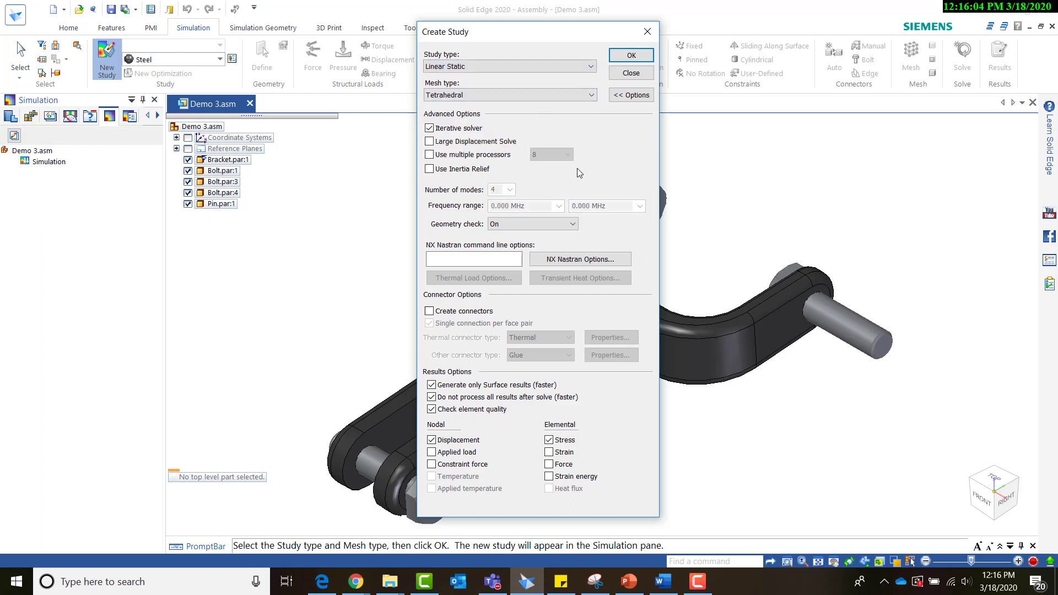
# Create the study and include all assembly components, the bracket, three bolts and pin, as its geometry
pyautogui.click(638, 57)
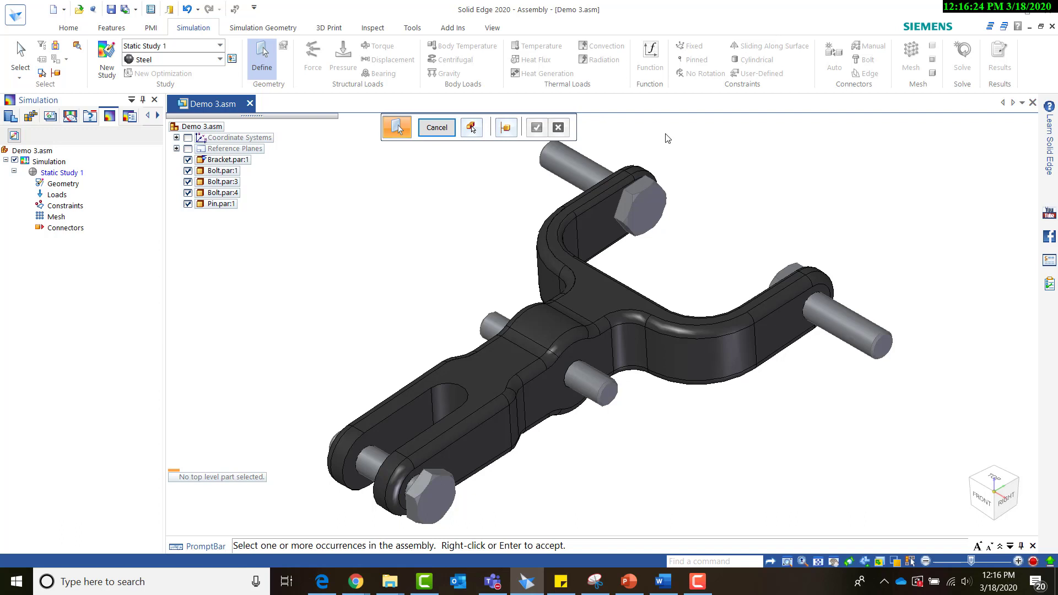
pyautogui.click(605, 296)
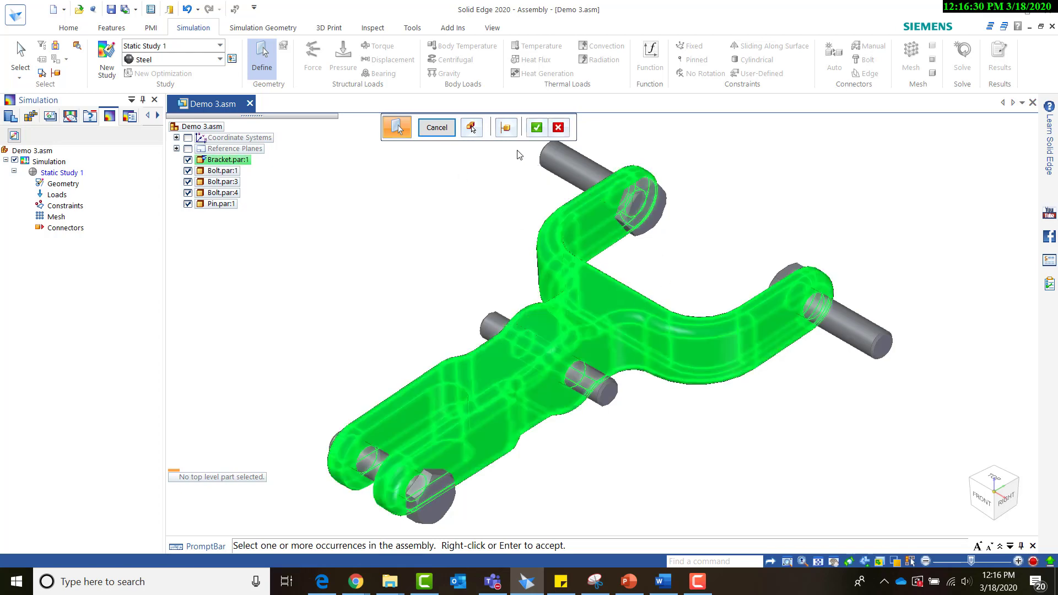
pyautogui.click(472, 129)
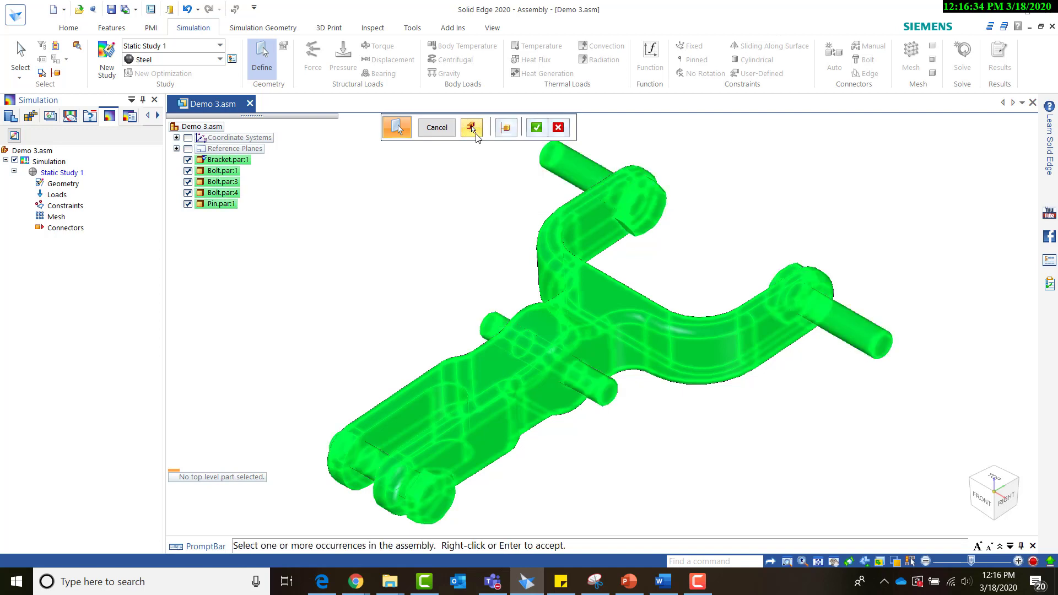
pyautogui.click(536, 129)
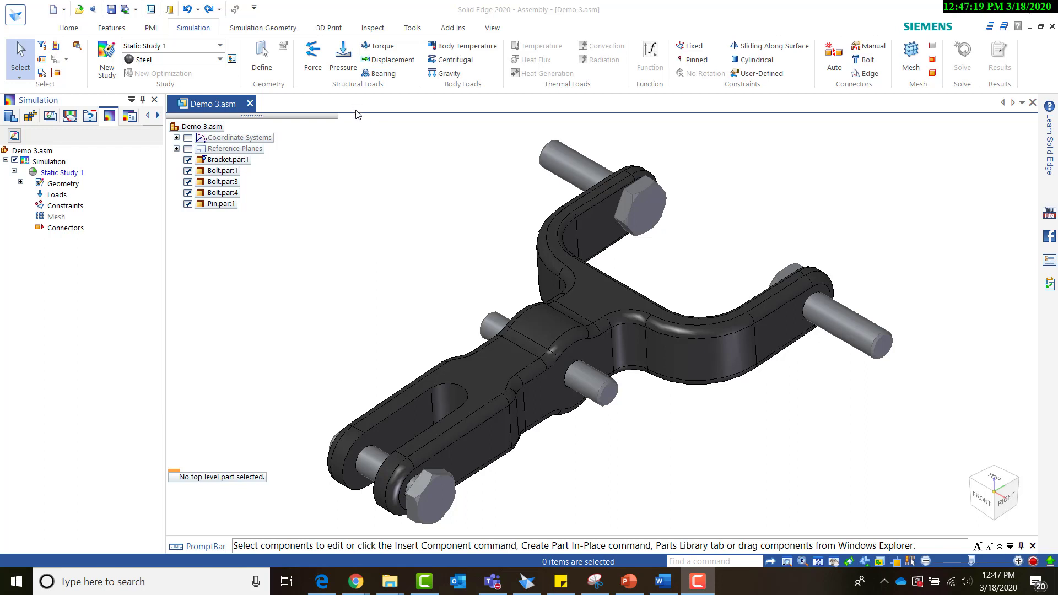
# Apply a face force to the shank of the bolt in the bracket's slotted end, directed perpendicular to the bracket's upper face
pyautogui.click(312, 67)
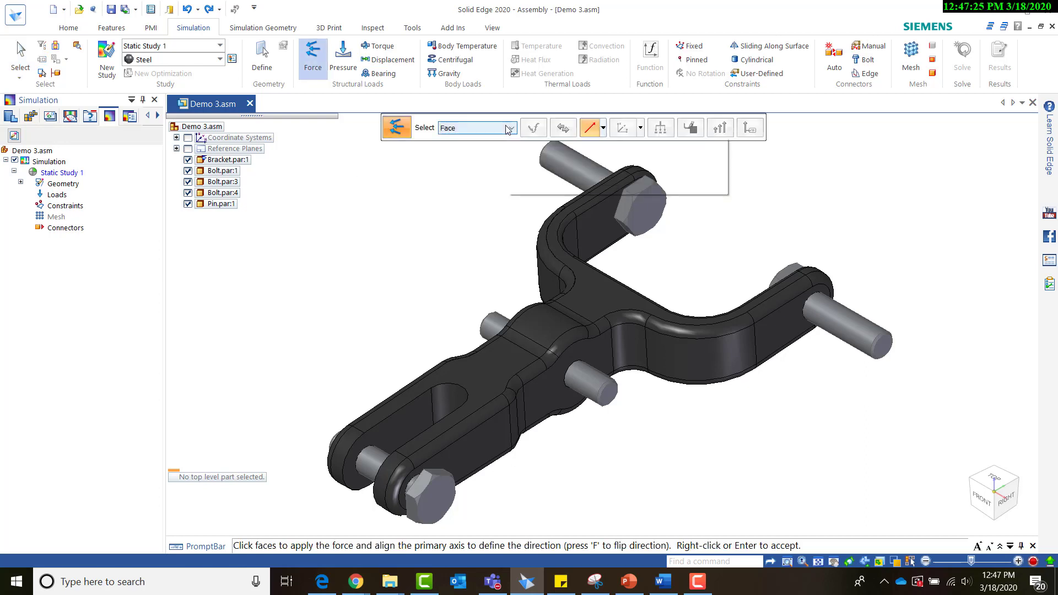
pyautogui.click(509, 128)
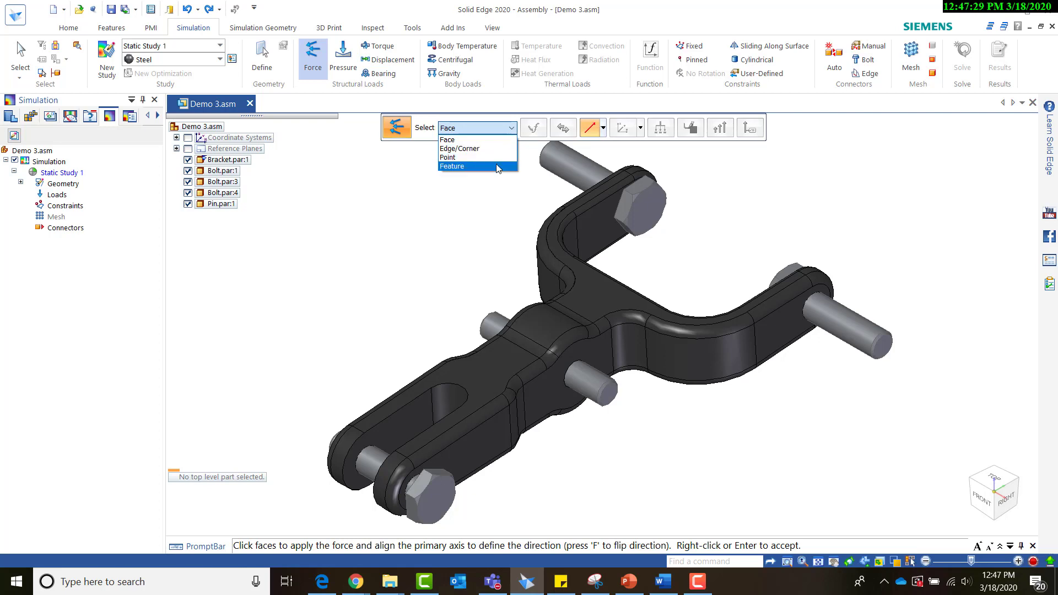
pyautogui.click(480, 140)
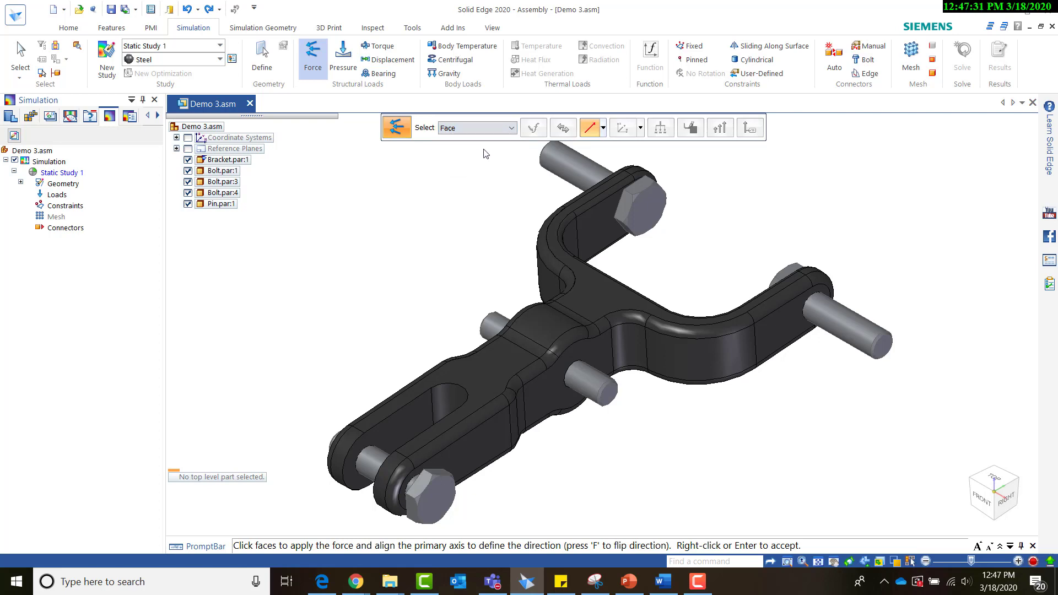
pyautogui.click(372, 463)
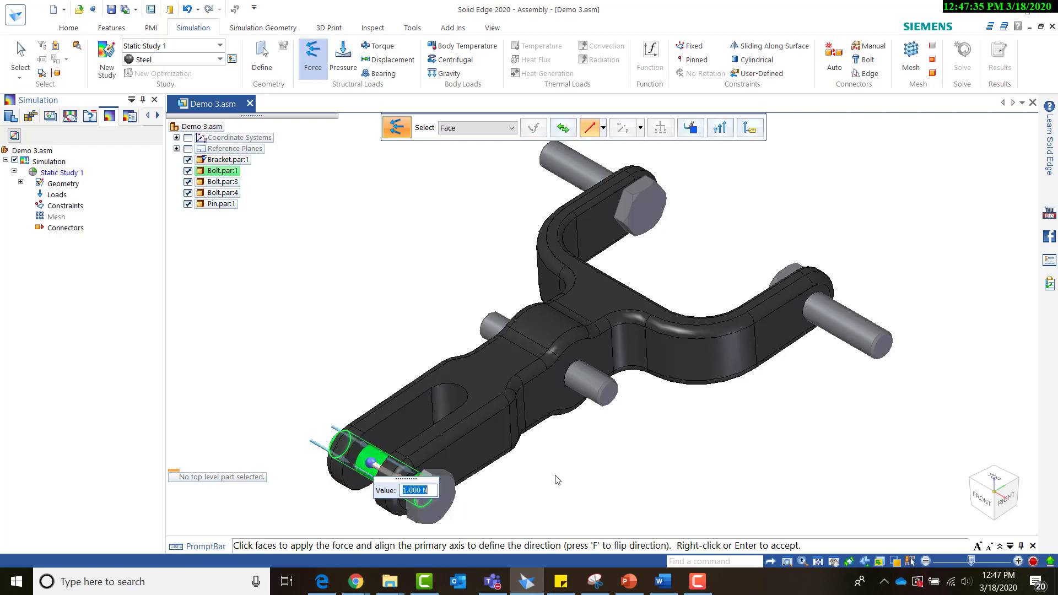
pyautogui.click(374, 468)
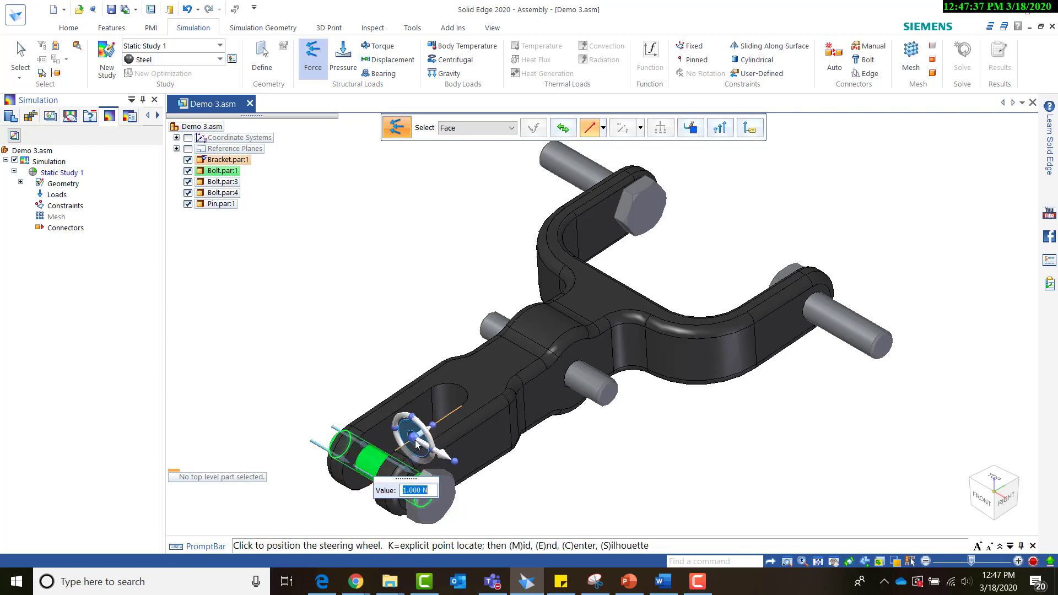
pyautogui.click(486, 377)
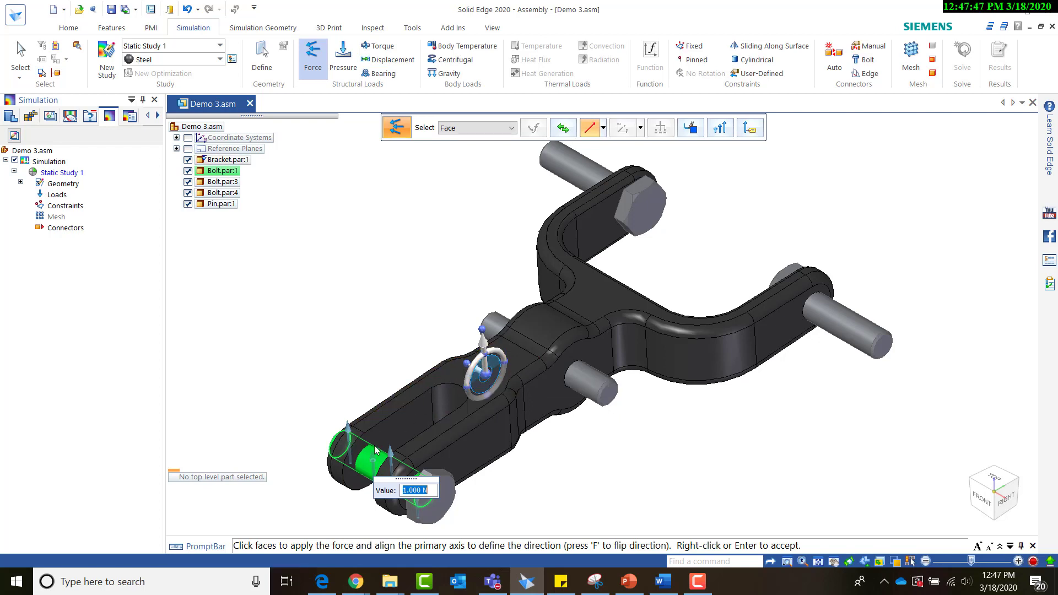
# Try aligning the force direction with the bracket's side face and return it to the upper face
pyautogui.click(487, 374)
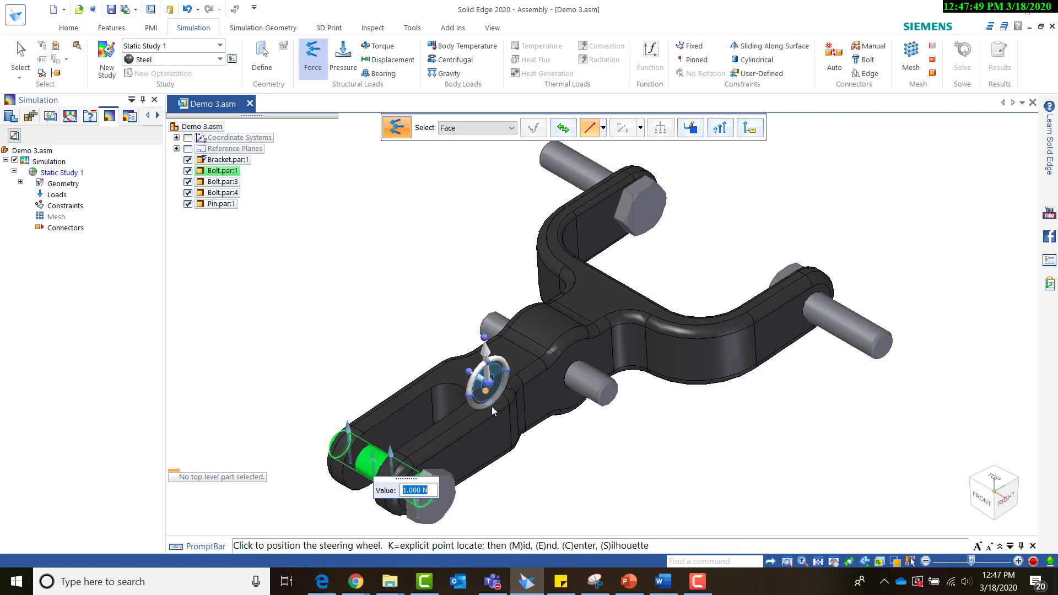
pyautogui.click(483, 451)
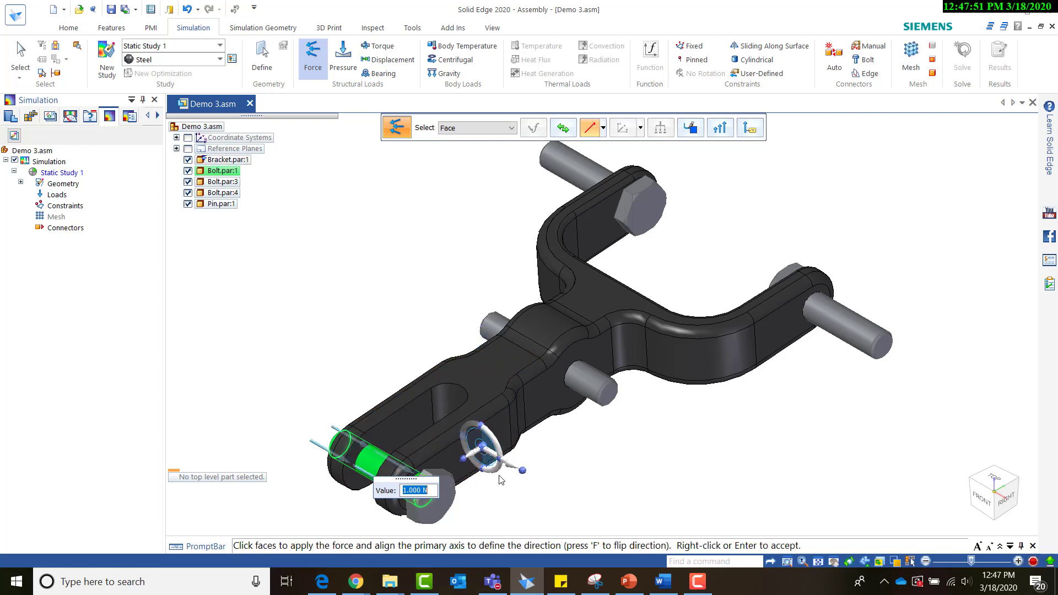
pyautogui.click(483, 452)
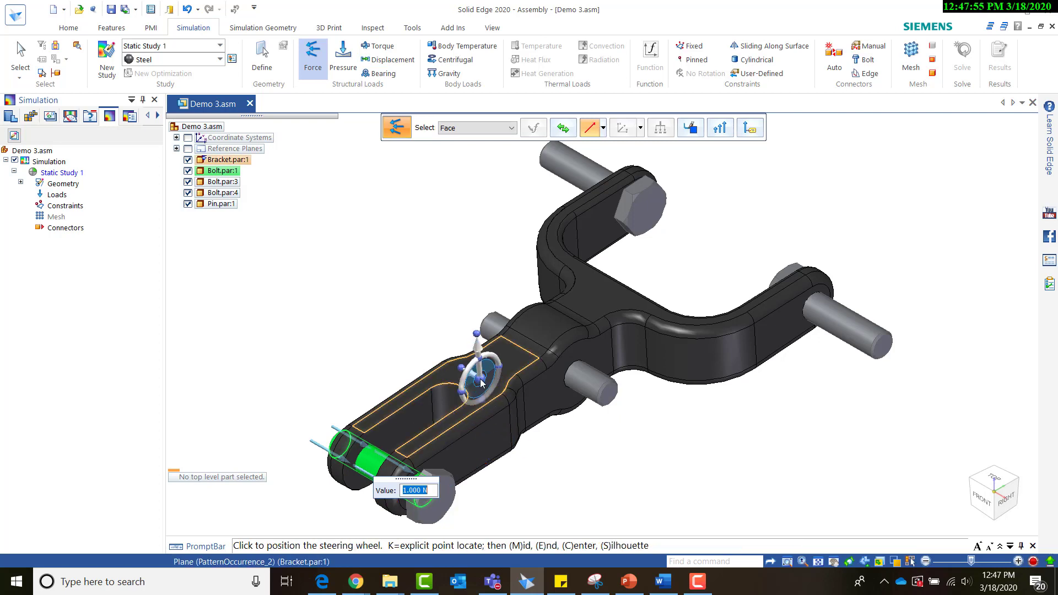
pyautogui.click(479, 375)
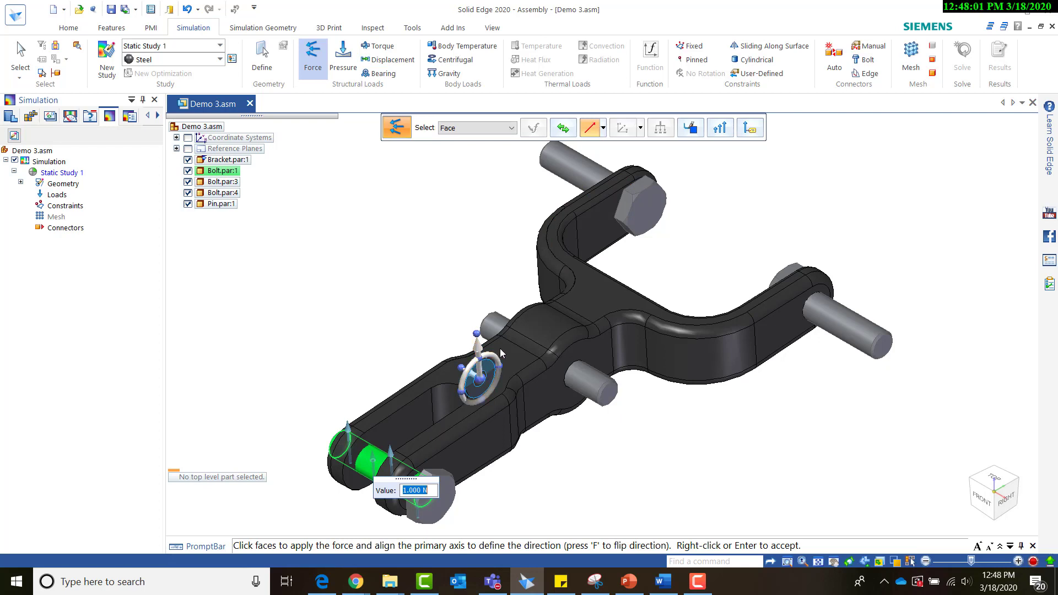
# Flip the bolt force to point downward, set its value to 3000 N and accept the load
pyautogui.click(564, 134)
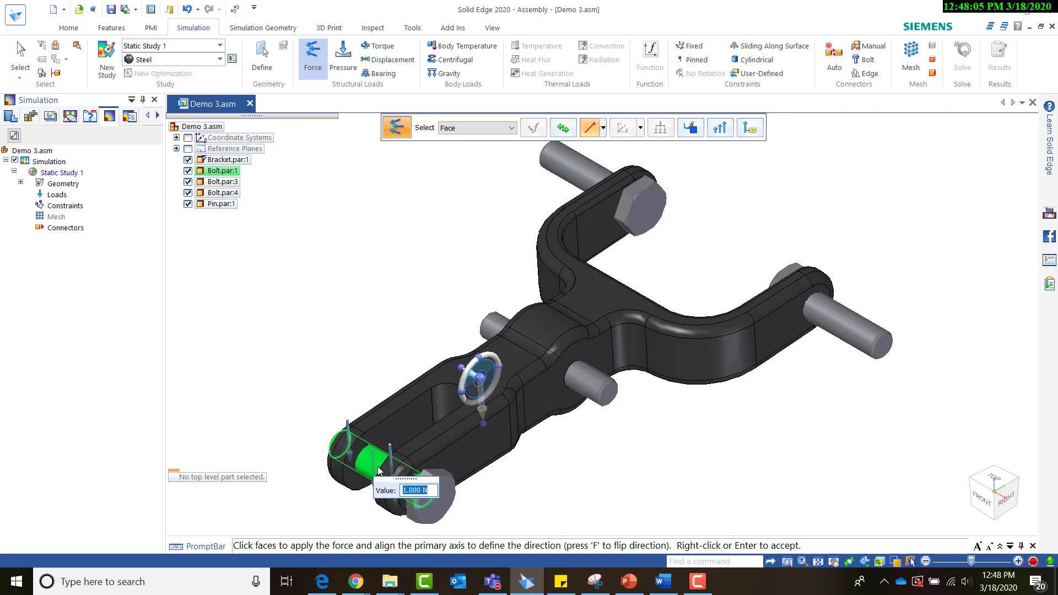
pyautogui.scroll(3, 379, 471)
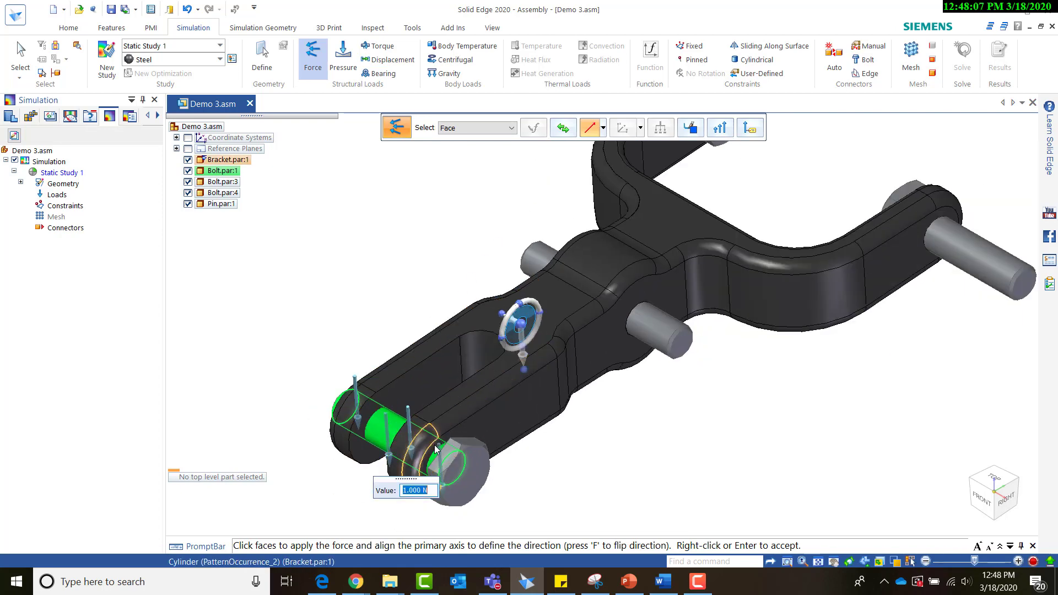
pyautogui.scroll(2, 435, 449)
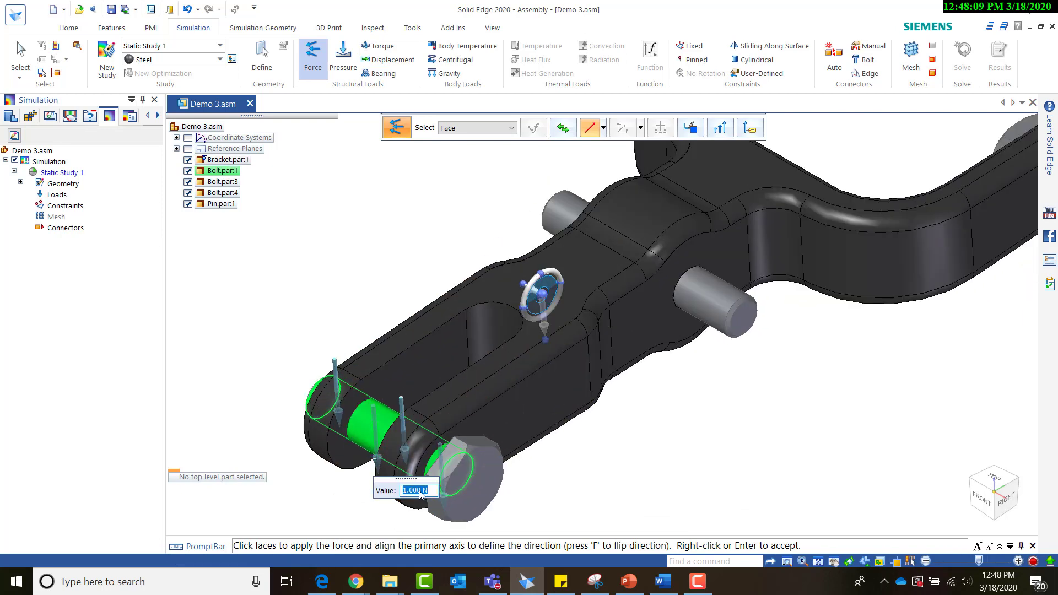
pyautogui.write('3000')
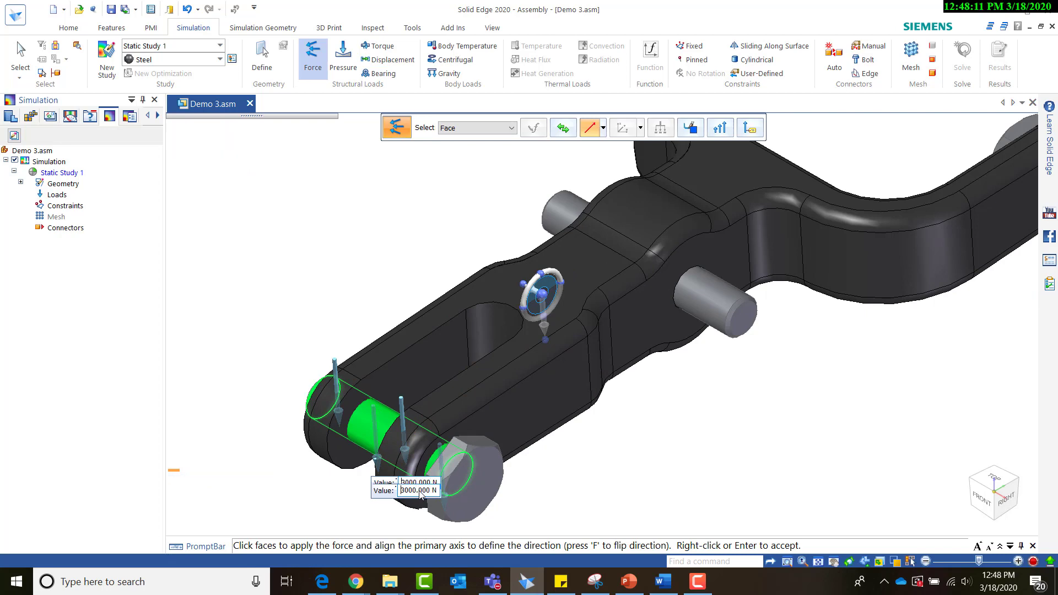
pyautogui.press('Return')
pyautogui.click(401, 456)
pyautogui.scroll(-4, 401, 456)
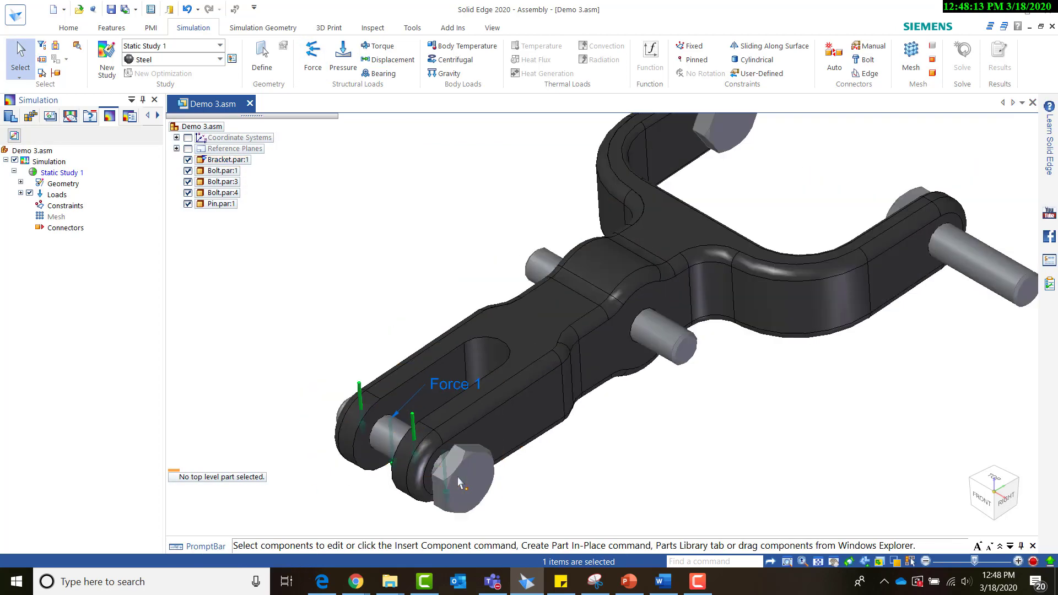
pyautogui.scroll(1, 480, 423)
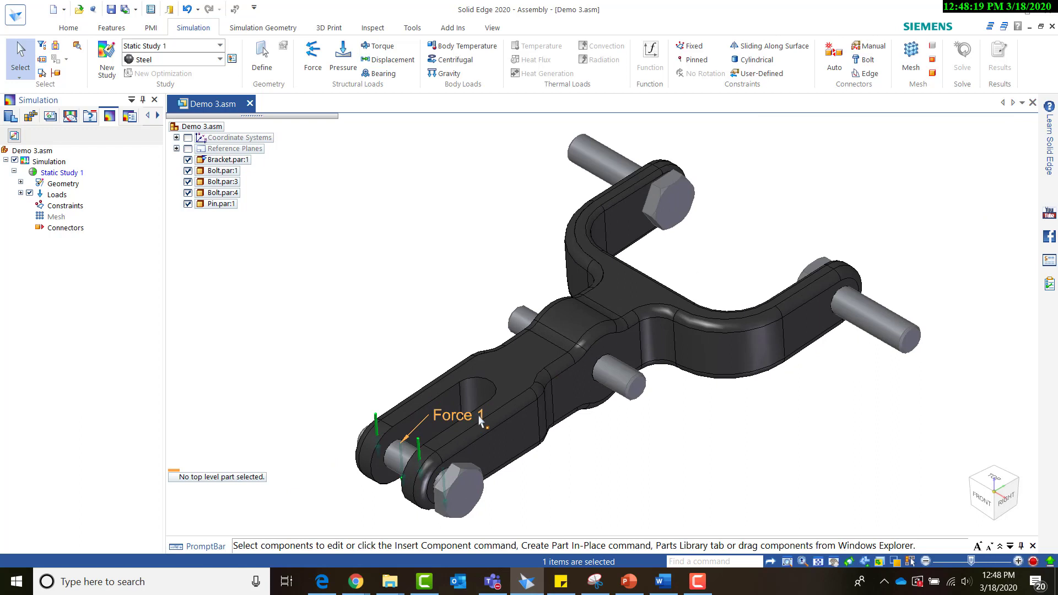
# Reopen Force 1 from the study's loads to review its definition and close it without changes
pyautogui.click(398, 279)
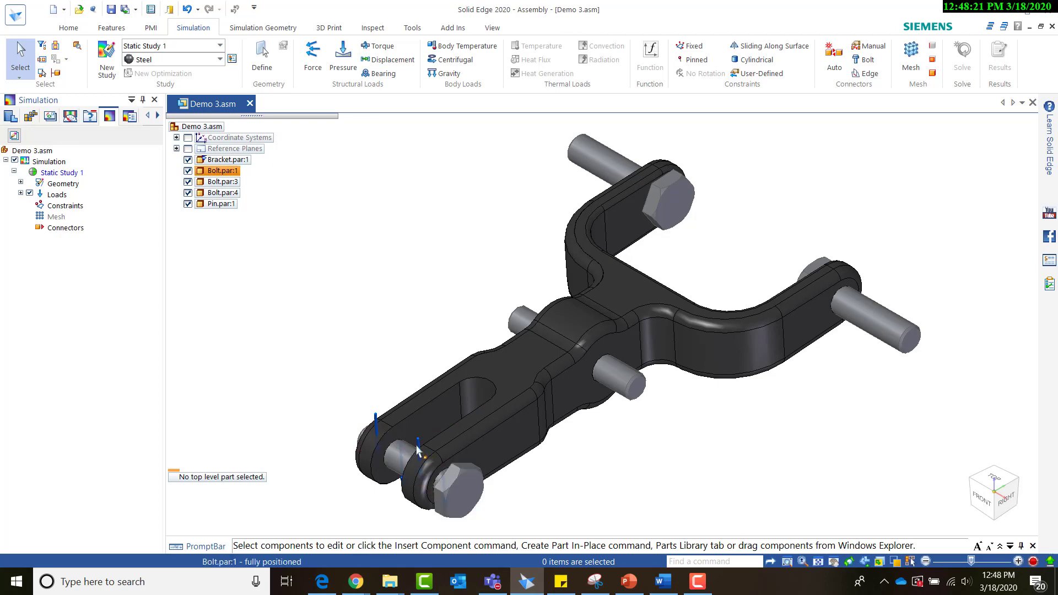
pyautogui.click(20, 193)
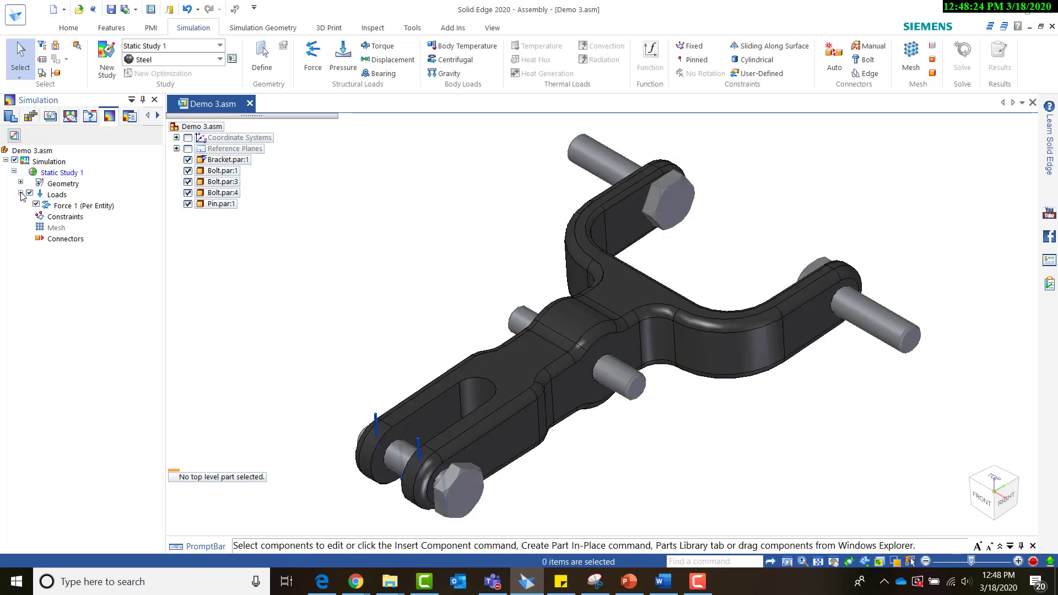
pyautogui.click(72, 207)
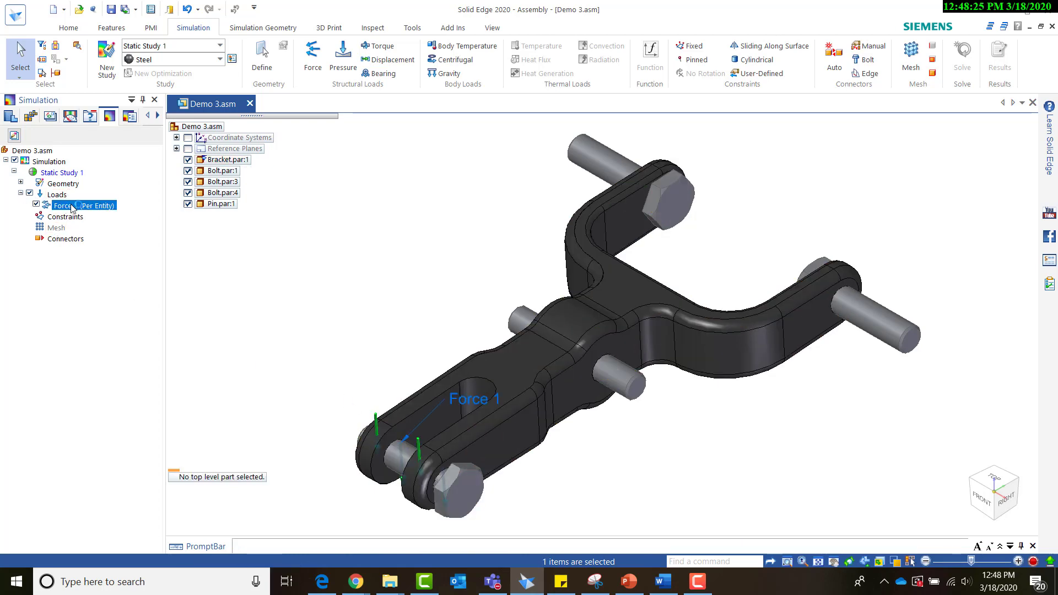
pyautogui.doubleClick(474, 405)
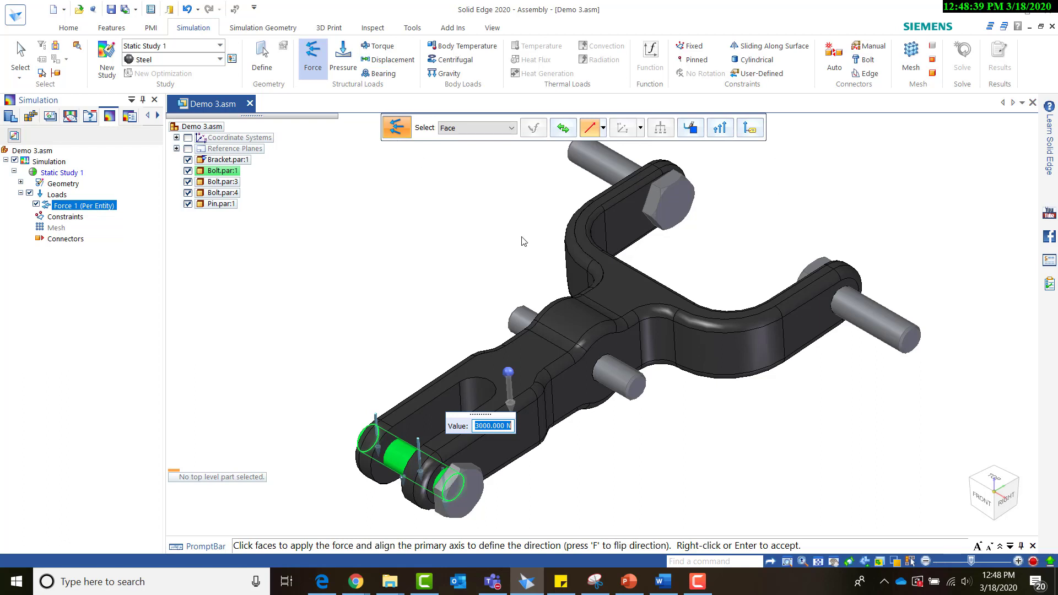
pyautogui.press('Return')
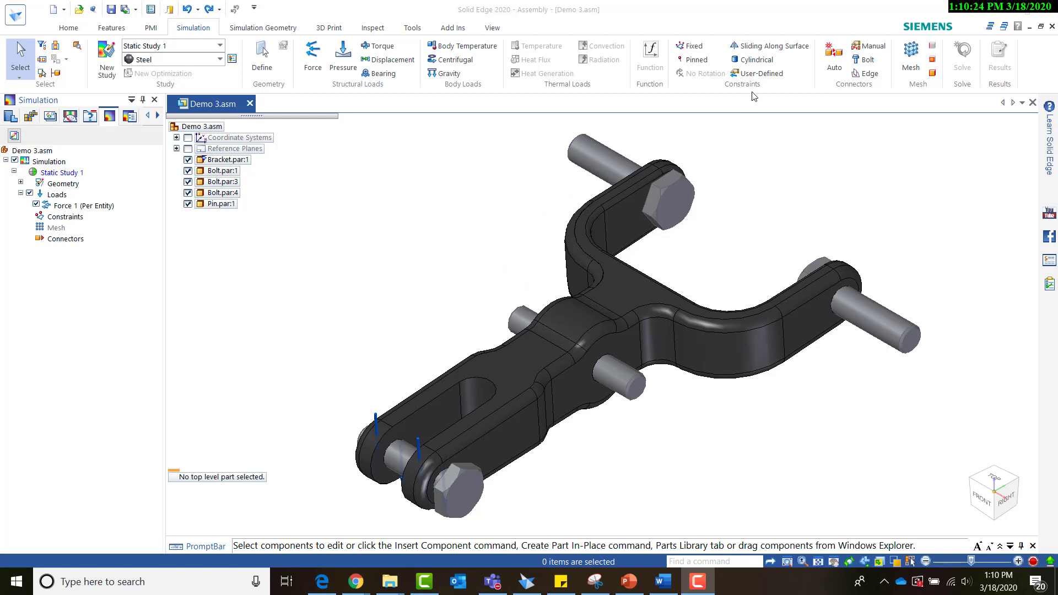
# Apply a fixed constraint to the pin through the middle of the bracket, using feature selection, and accept it
pyautogui.click(695, 49)
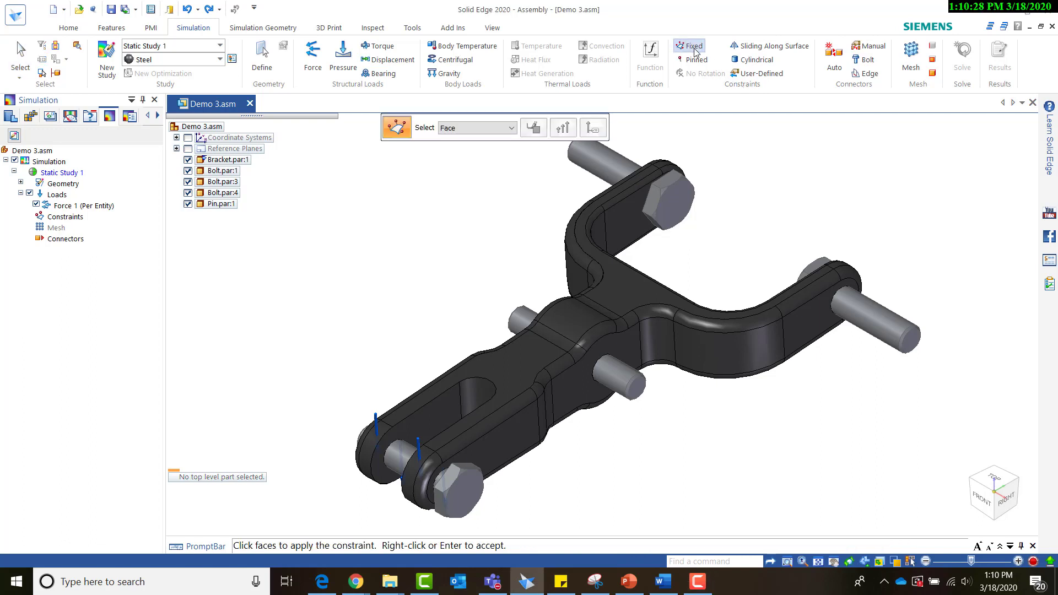
pyautogui.click(480, 130)
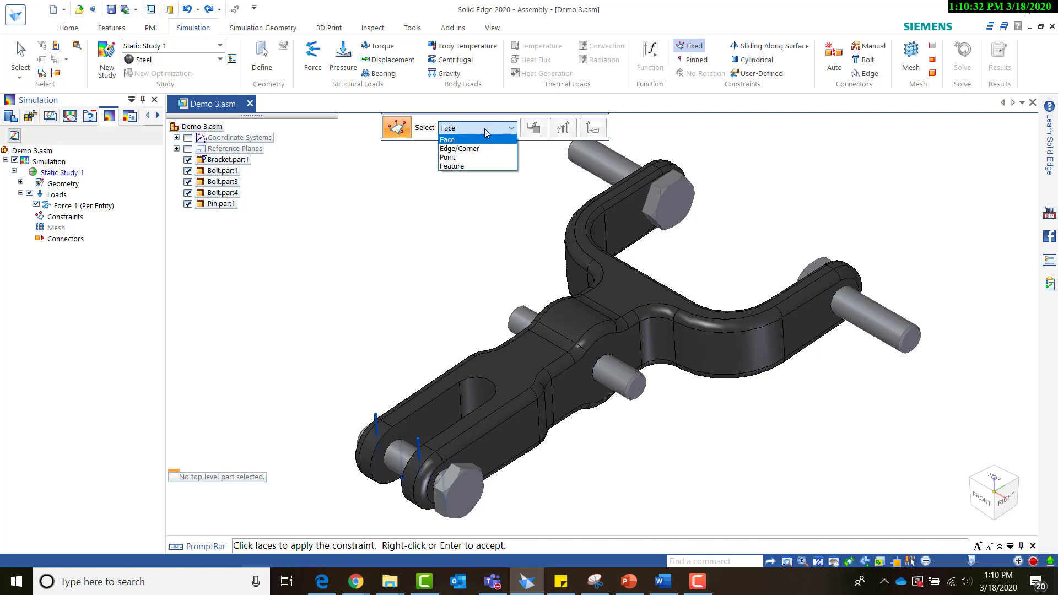
pyautogui.click(493, 166)
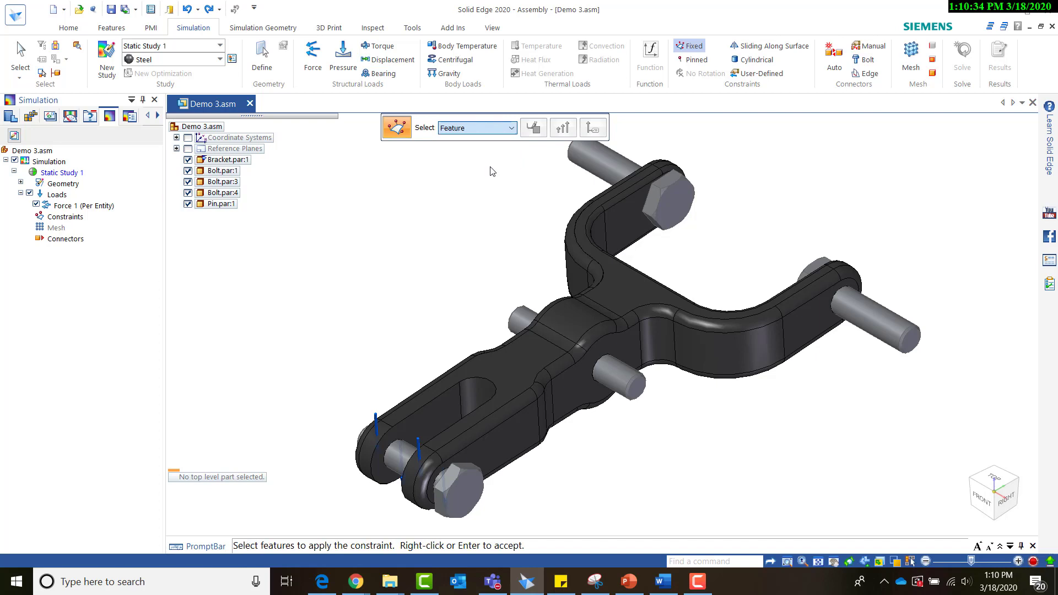
pyautogui.click(626, 382)
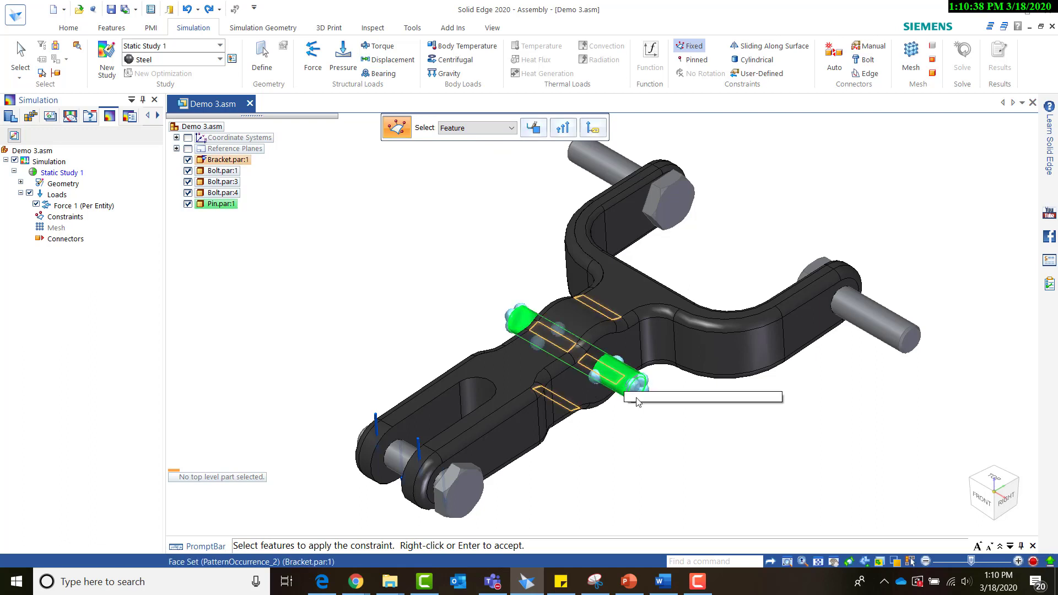
pyautogui.rightClick(460, 241)
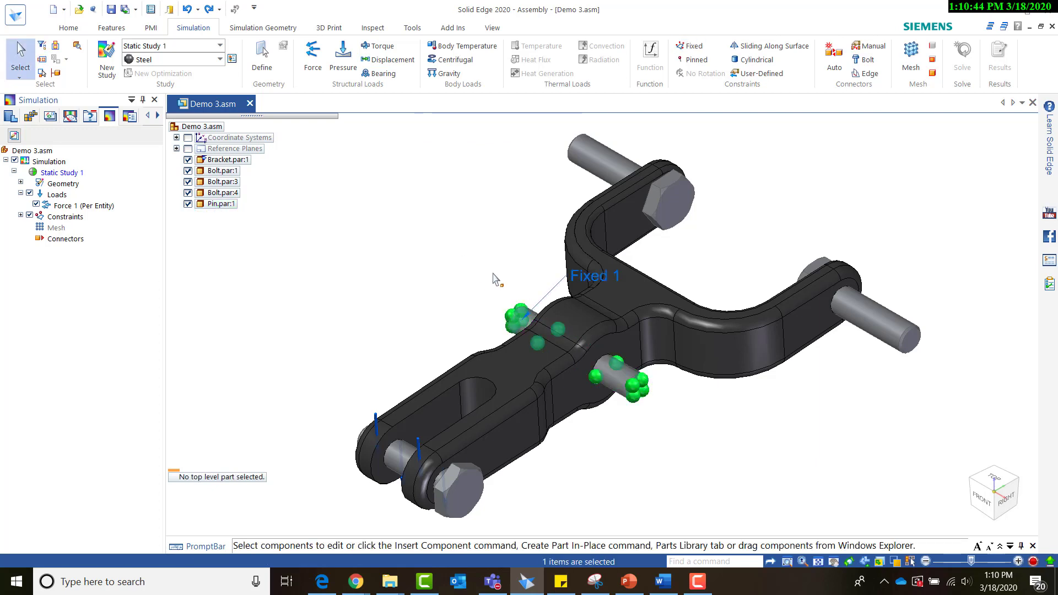
pyautogui.click(818, 159)
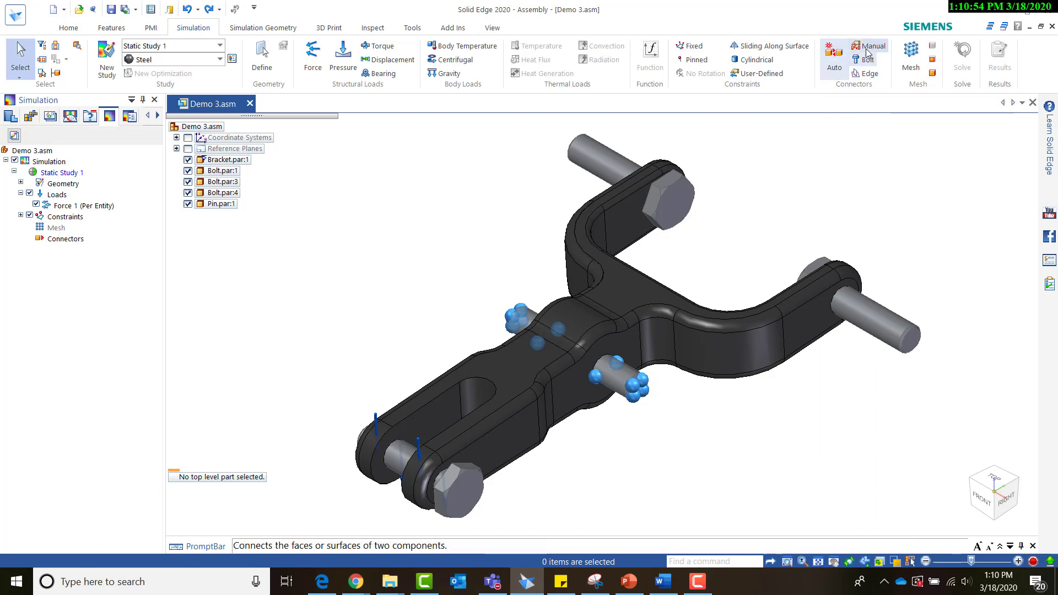
# Start an automatic Glue connection and select all components in the study for it
pyautogui.click(835, 73)
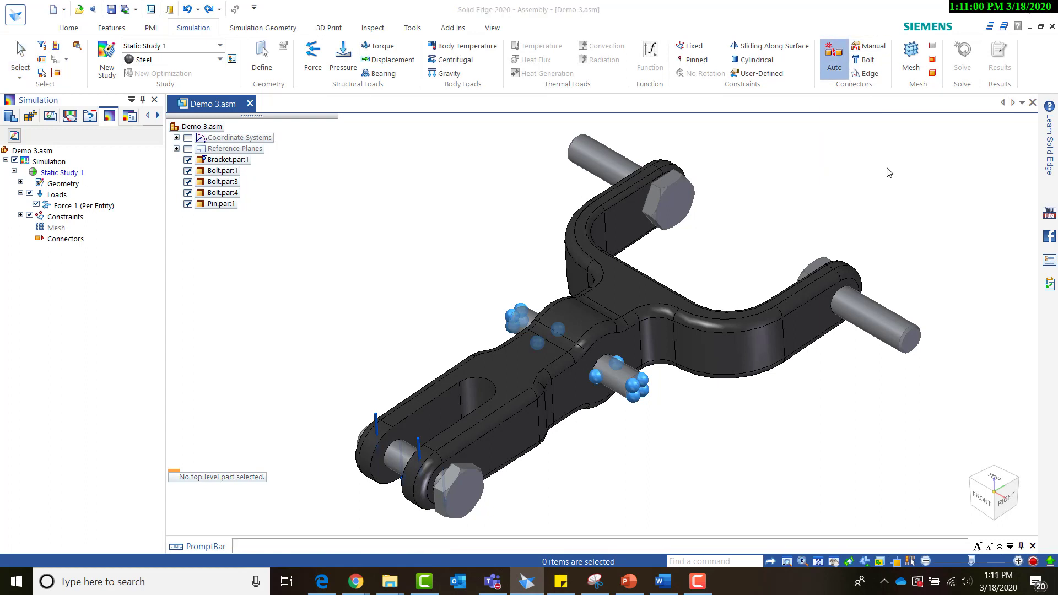
pyautogui.scroll(-2, 741, 270)
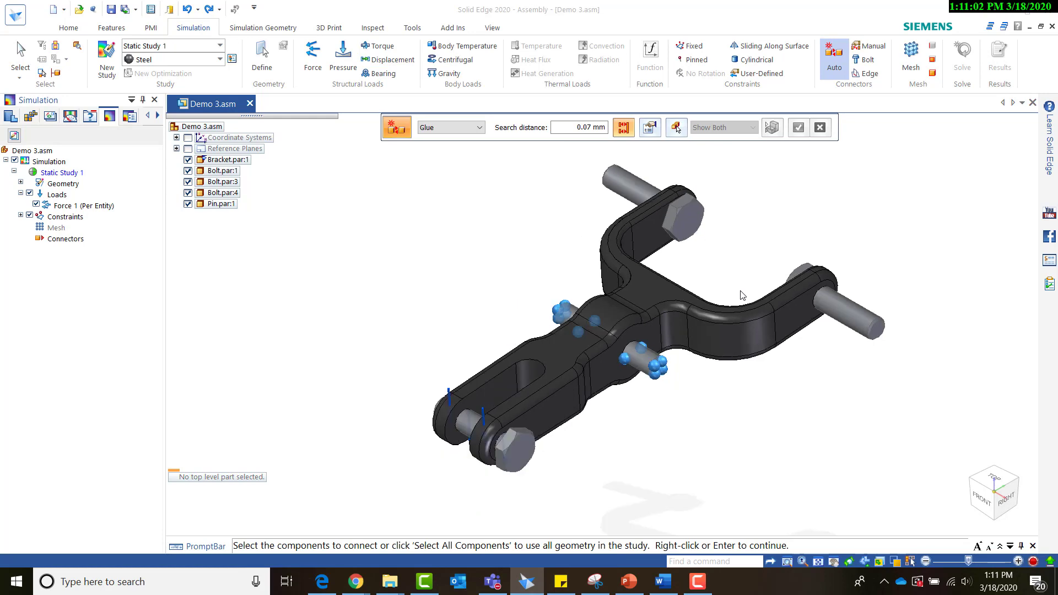
pyautogui.scroll(-2, 625, 312)
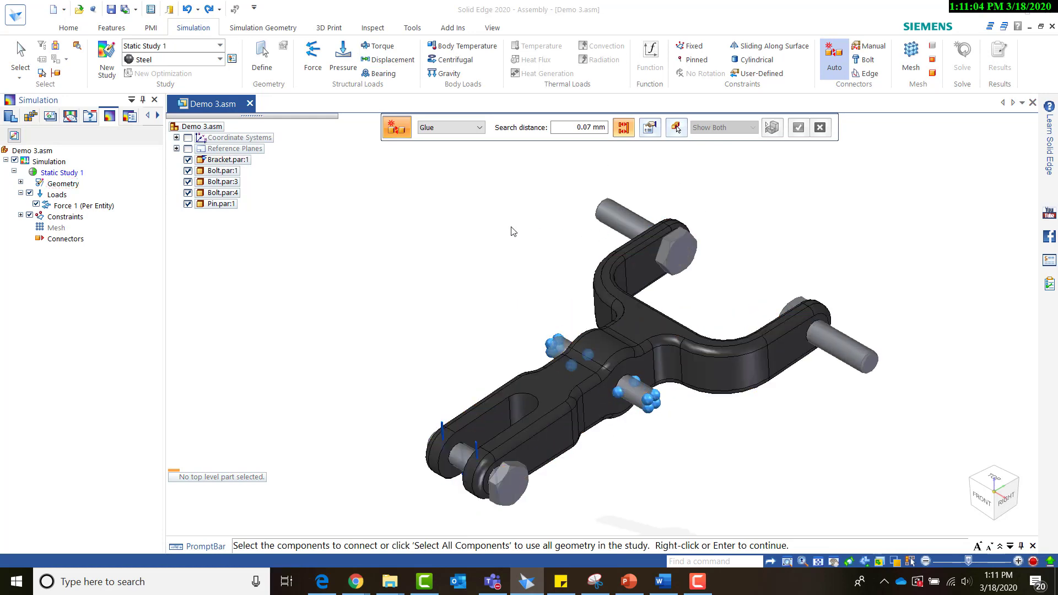
pyautogui.scroll(2, 607, 213)
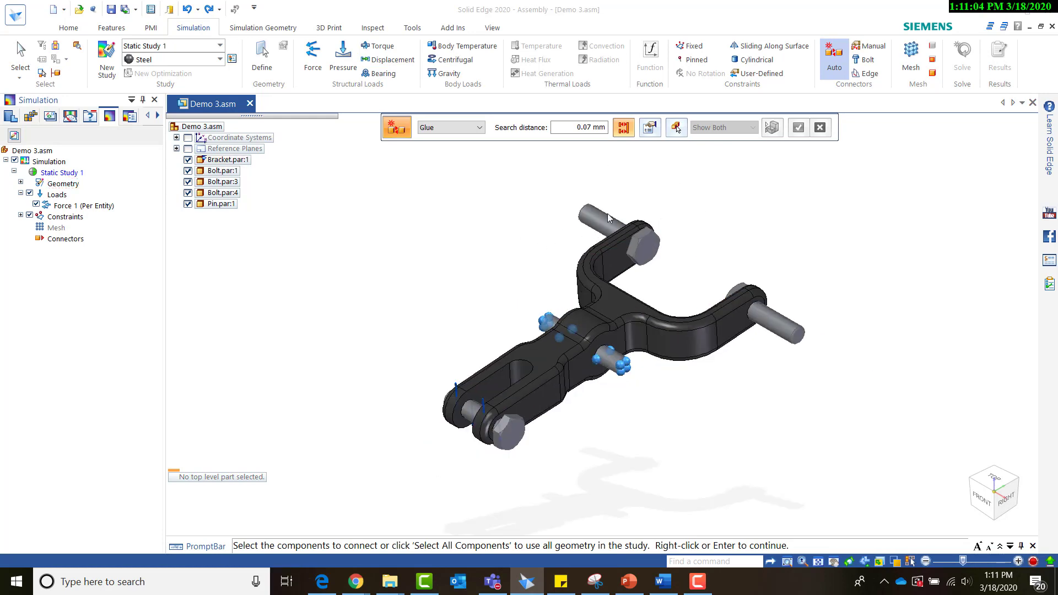
pyautogui.click(625, 128)
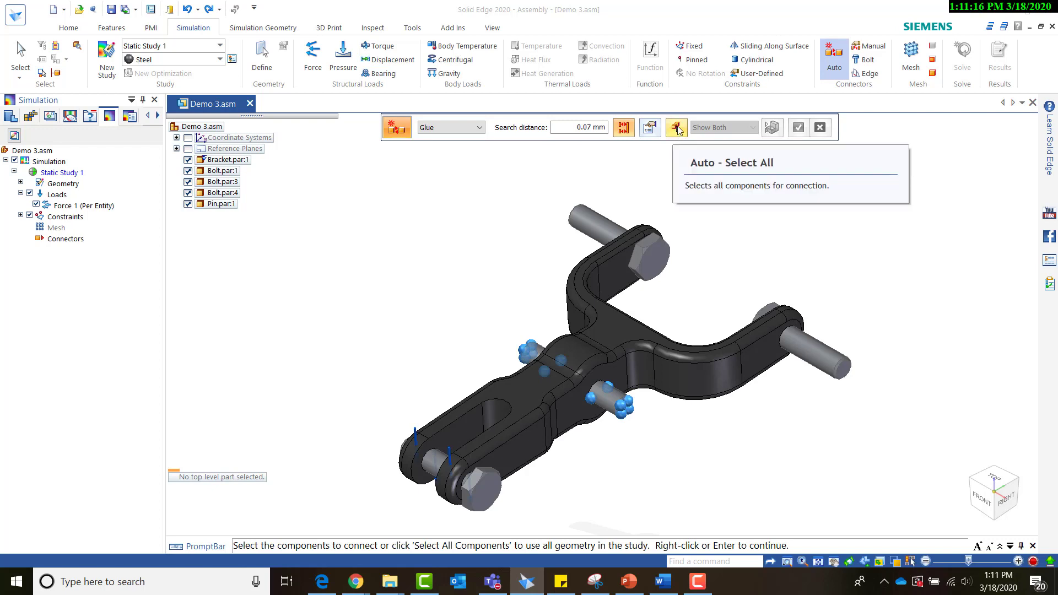
pyautogui.click(677, 128)
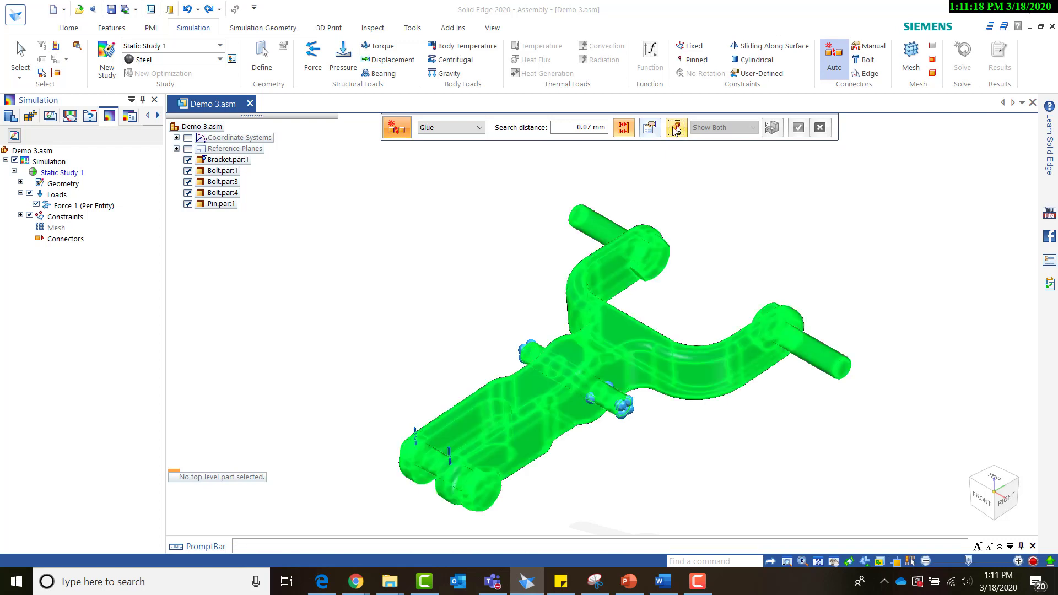
# Set the glue search distance to 0.50 mm, accept the default connector properties and detect the connections
pyautogui.doubleClick(584, 129)
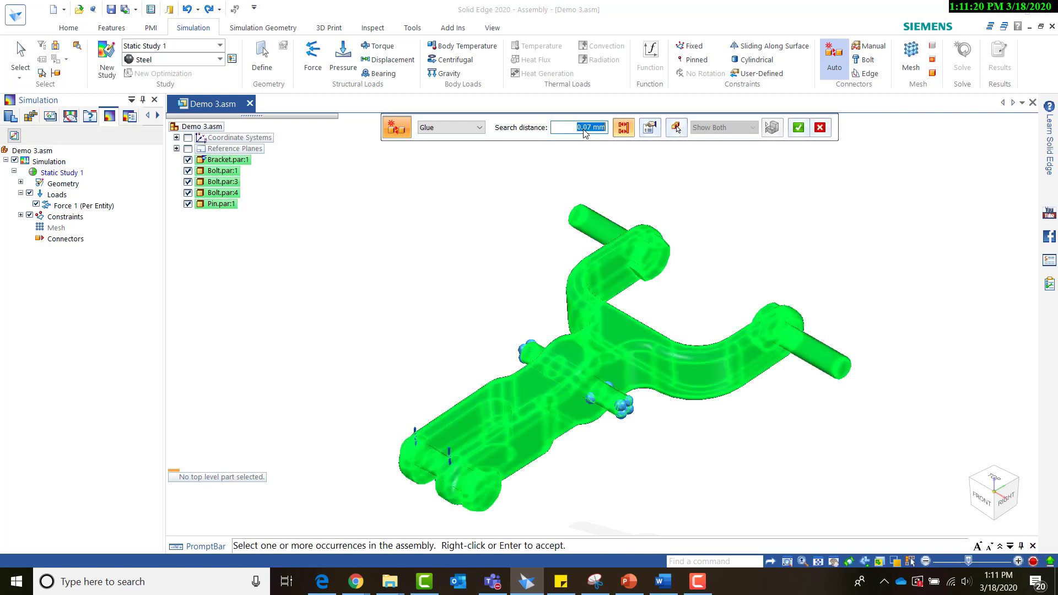
pyautogui.press('BackSpace')
pyautogui.click(677, 127)
pyautogui.moveTo(614, 32); pyautogui.dragTo(379, 62)
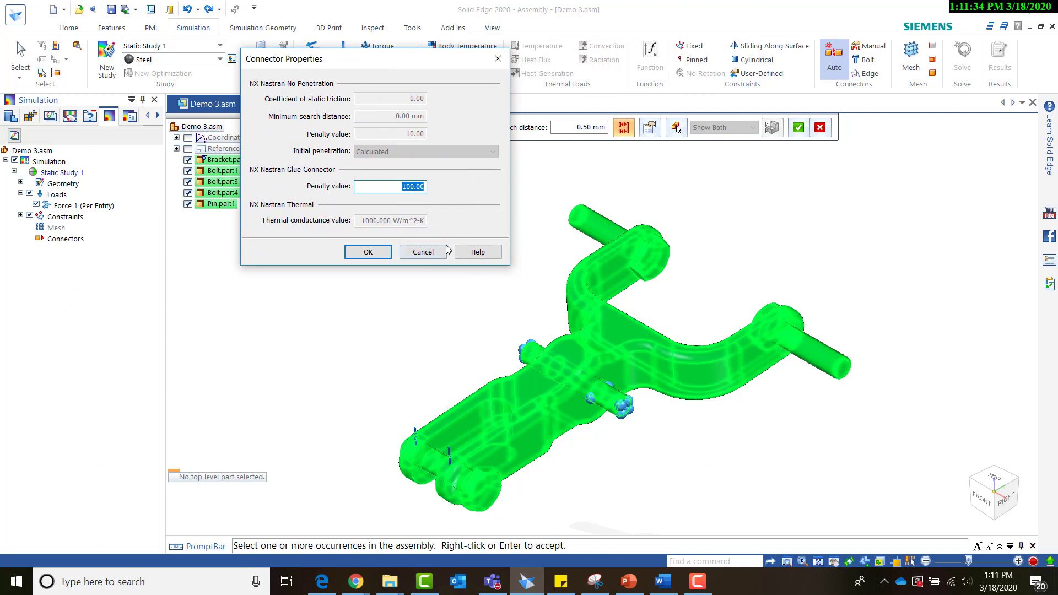
pyautogui.click(368, 254)
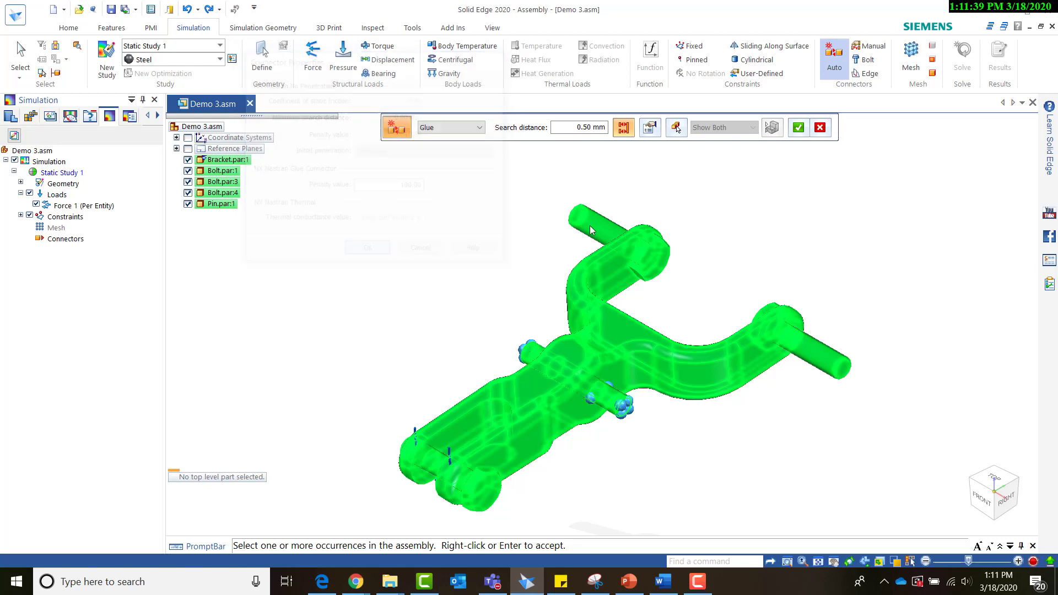
pyautogui.click(800, 131)
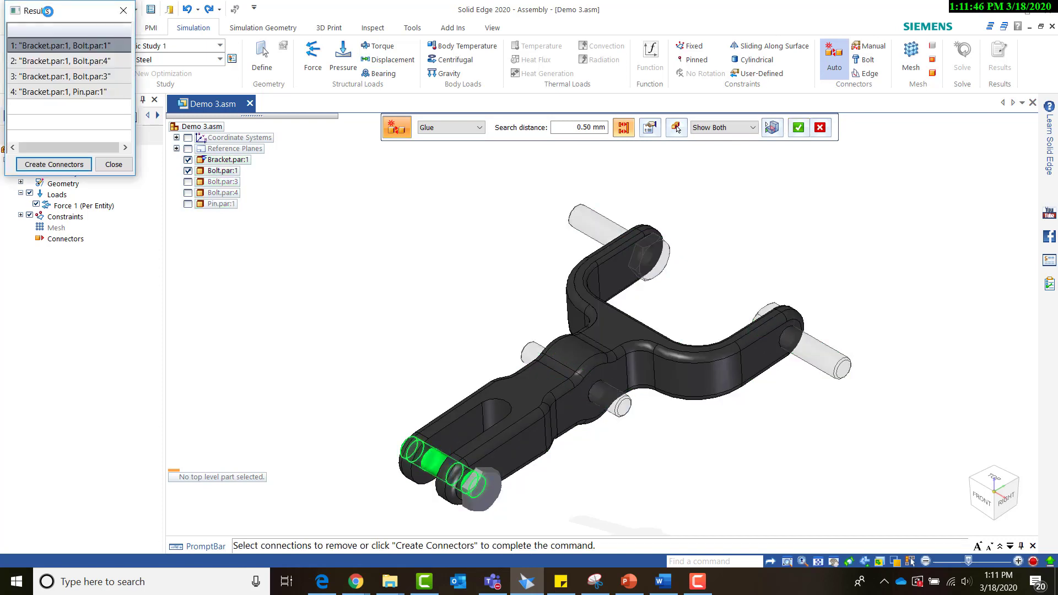
# Enlarge the connection results list and inspect the faces of each bracket-to-bolt and bracket-to-pin pair
pyautogui.moveTo(48, 11); pyautogui.dragTo(109, 53)
pyautogui.moveTo(194, 217); pyautogui.dragTo(305, 293)
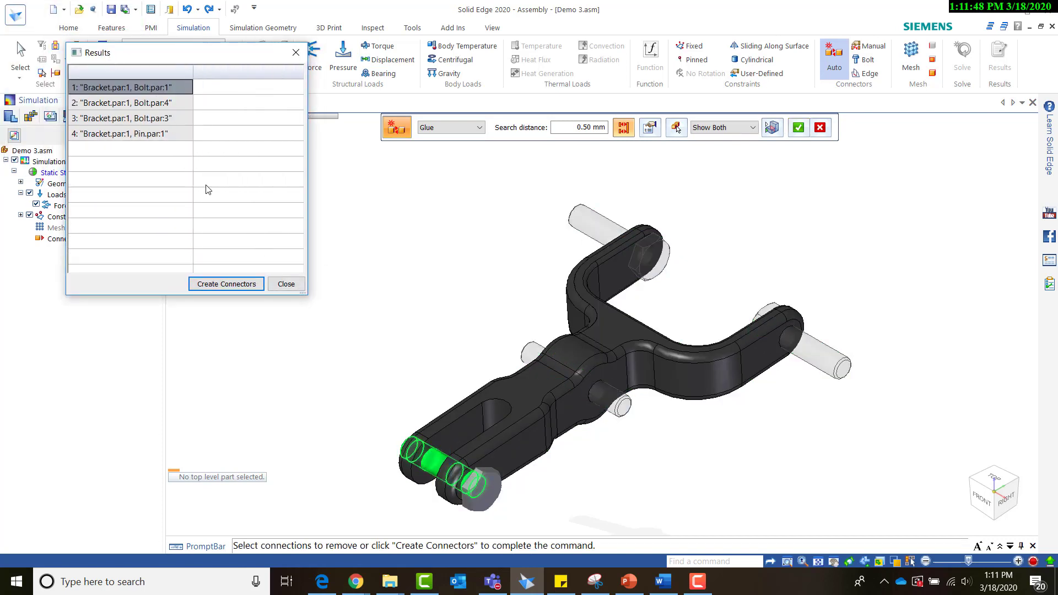
pyautogui.click(156, 104)
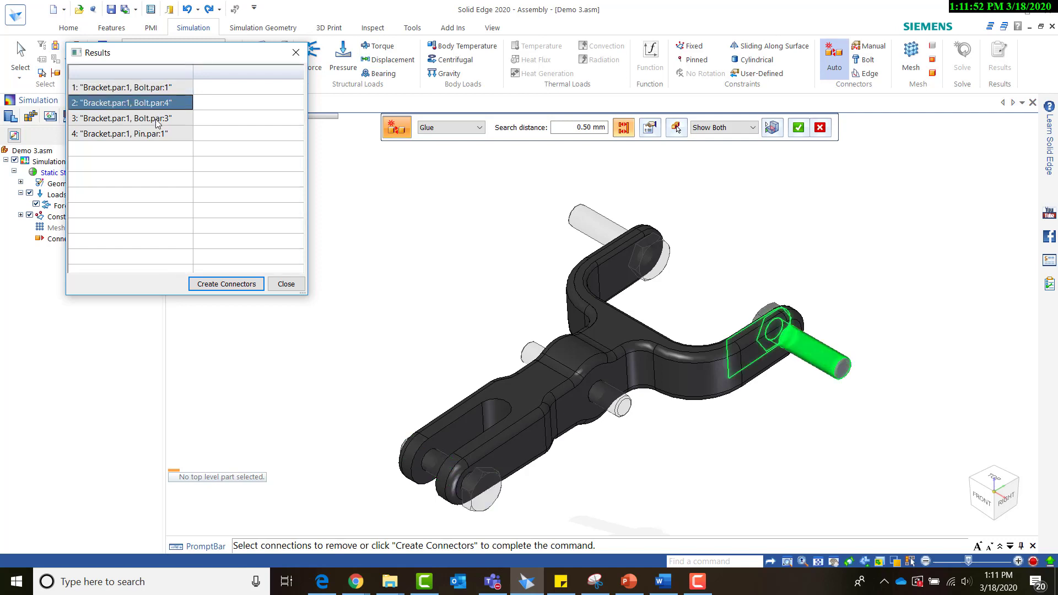
pyautogui.click(158, 119)
pyautogui.click(160, 136)
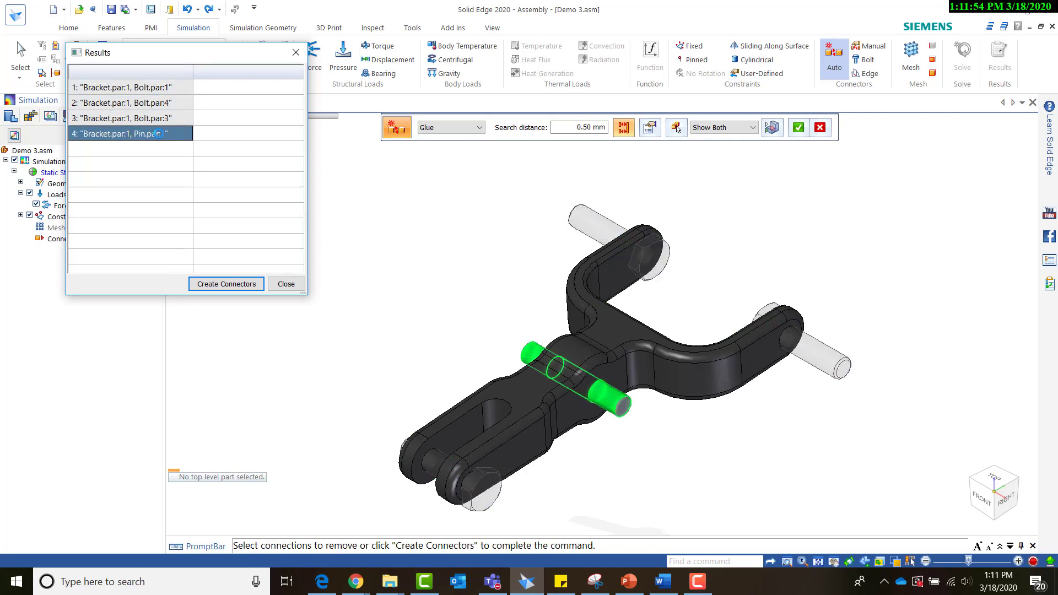
pyautogui.click(168, 90)
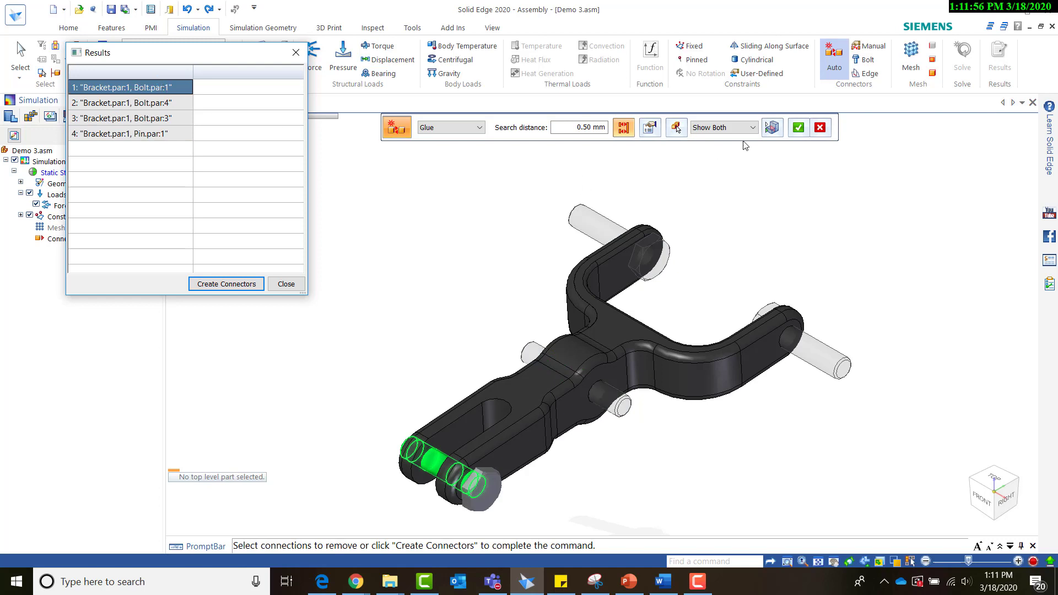
# Examine the Bolt.par:1 and Bolt.par:4 connections with the unrelated components alternately hidden and shown
pyautogui.click(776, 131)
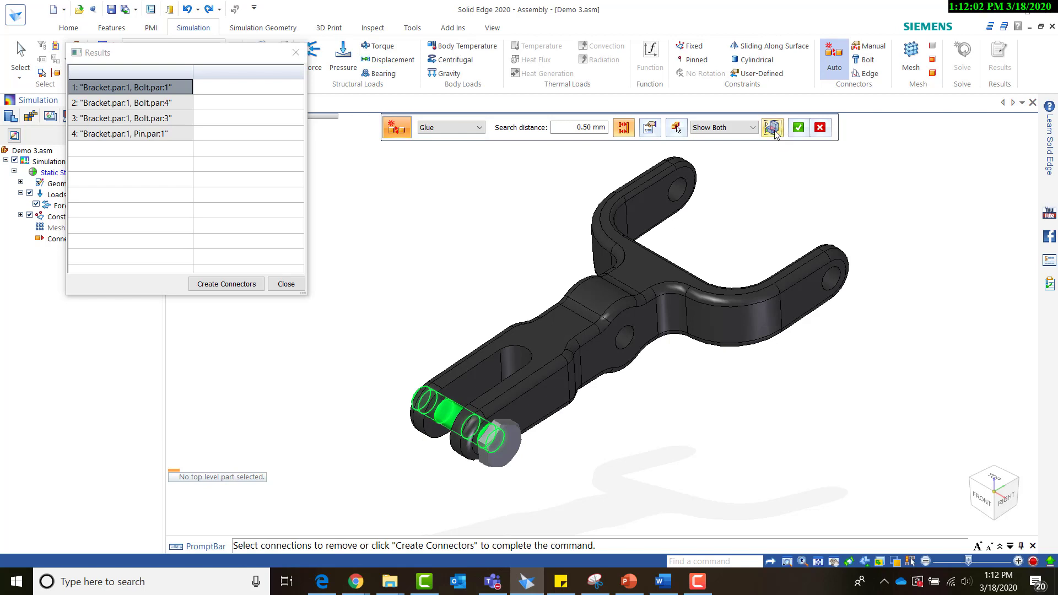
pyautogui.click(773, 130)
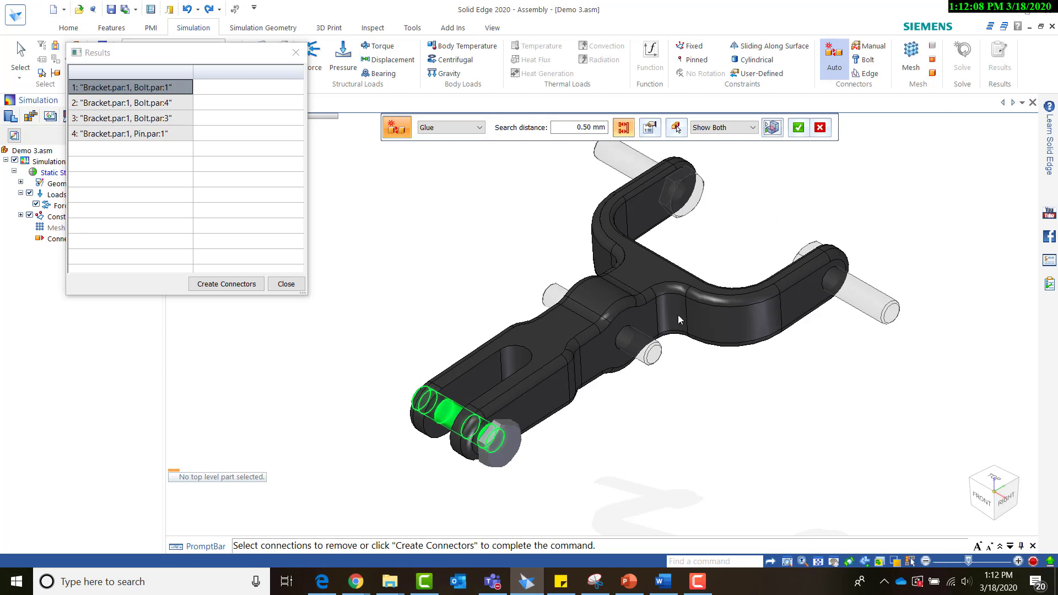
pyautogui.click(771, 130)
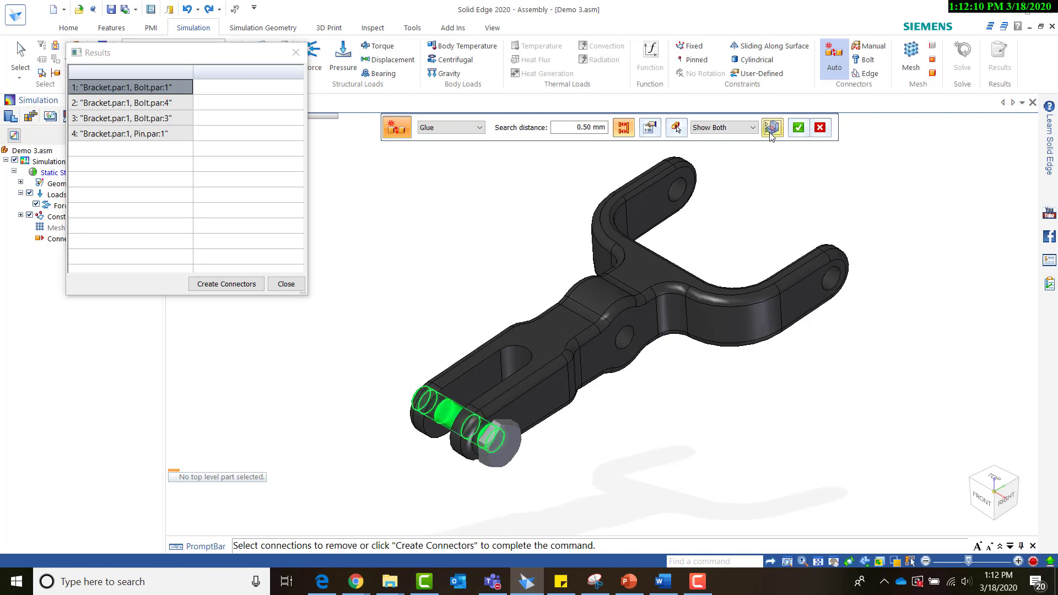
pyautogui.click(772, 130)
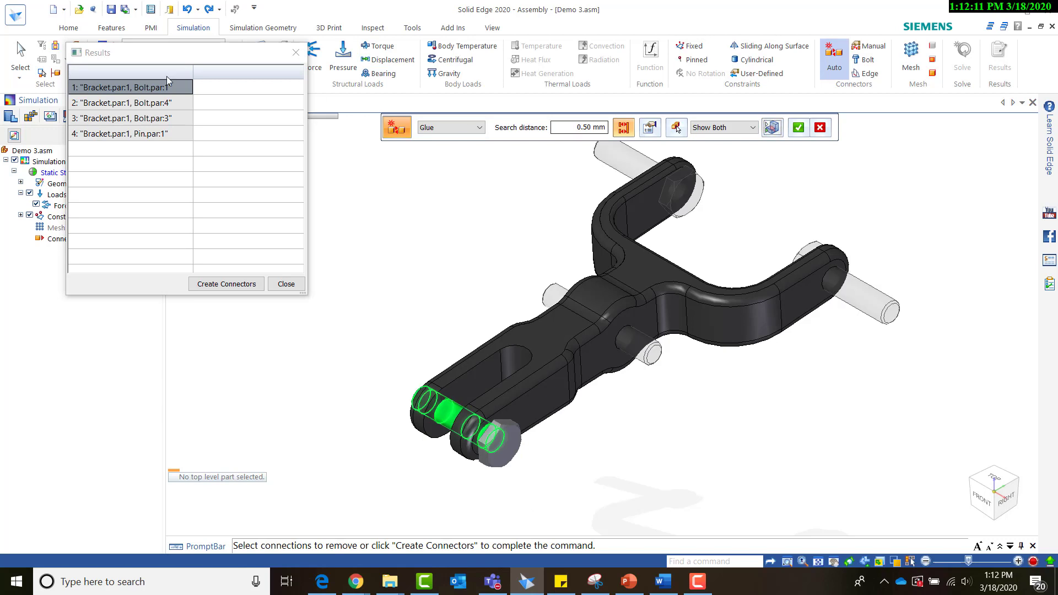
pyautogui.click(125, 105)
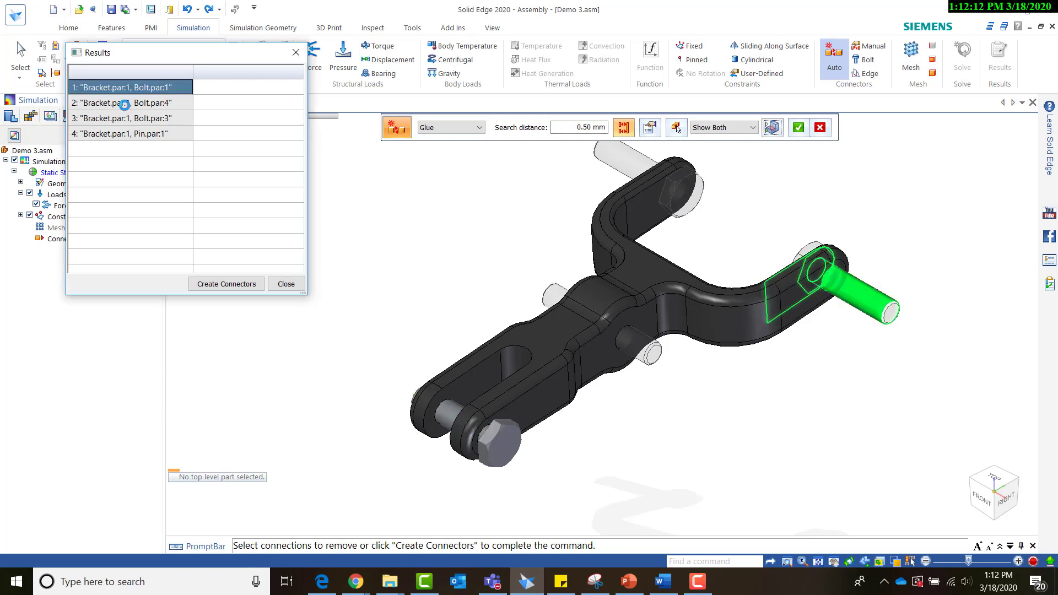
pyautogui.click(773, 130)
pyautogui.click(773, 130)
pyautogui.click(774, 129)
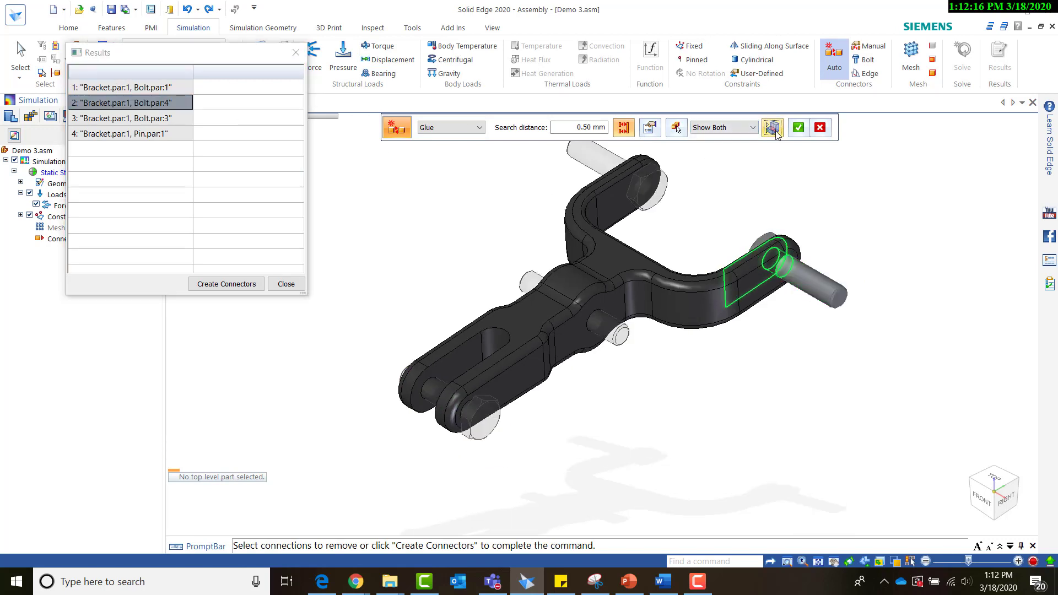
# Show the unrelated components again and create the glue connectors for all detected pairs
pyautogui.scroll(-3, 739, 449)
pyautogui.scroll(3, 678, 363)
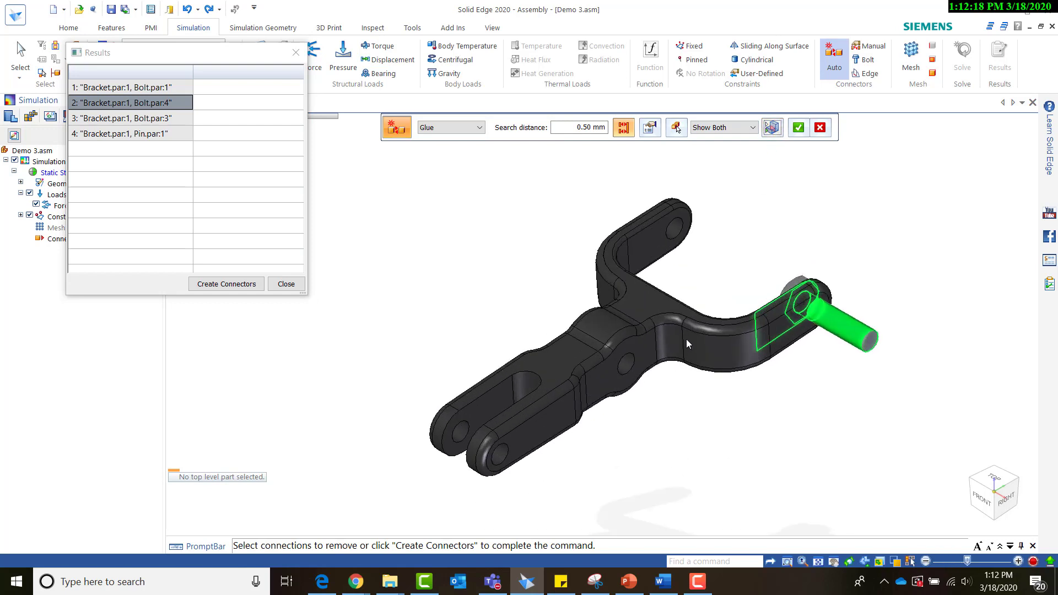
pyautogui.scroll(2, 626, 296)
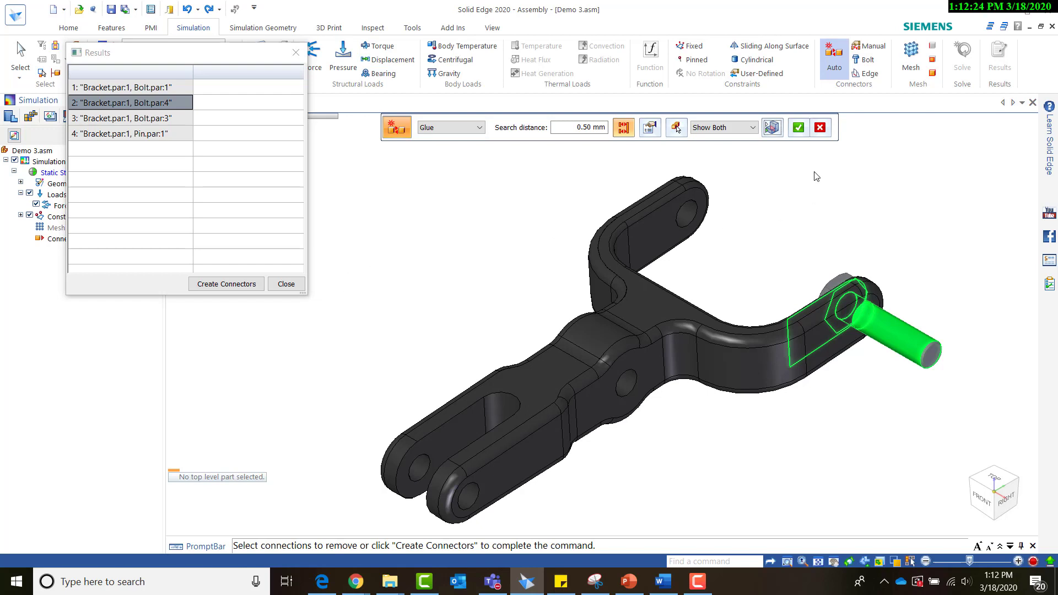
pyautogui.click(773, 127)
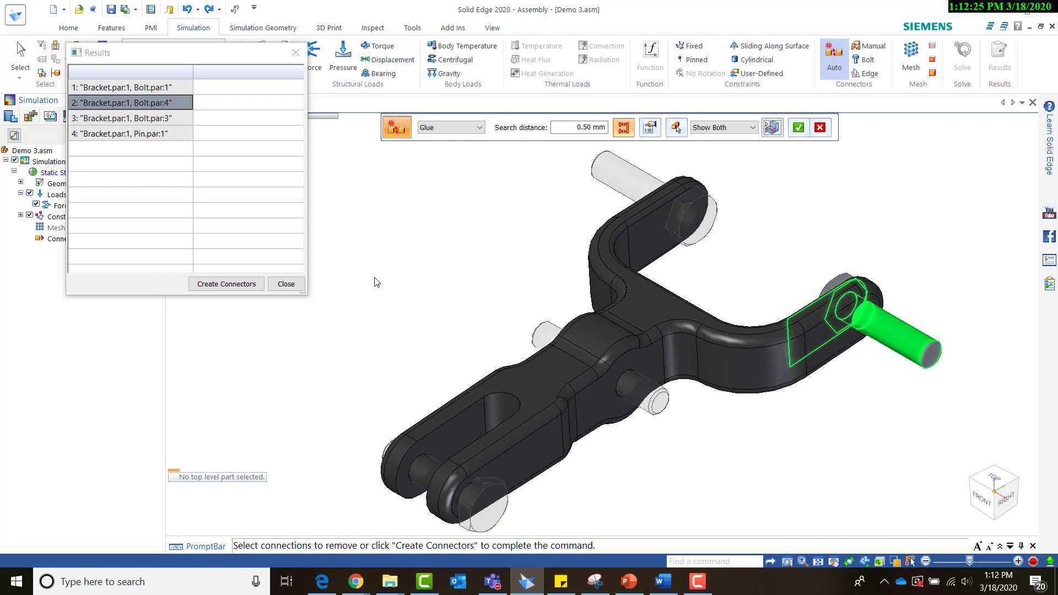
pyautogui.click(237, 287)
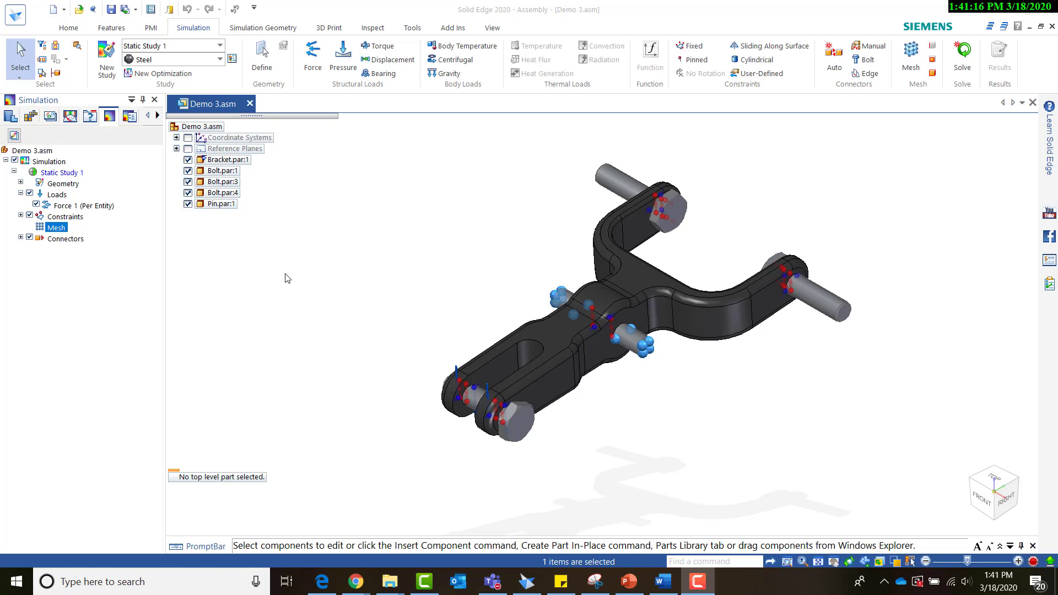
# Start the tetrahedral mesh with a 0.93 mm subjective mesh size and accept the default sizing, solid and surface mesh options
pyautogui.click(916, 59)
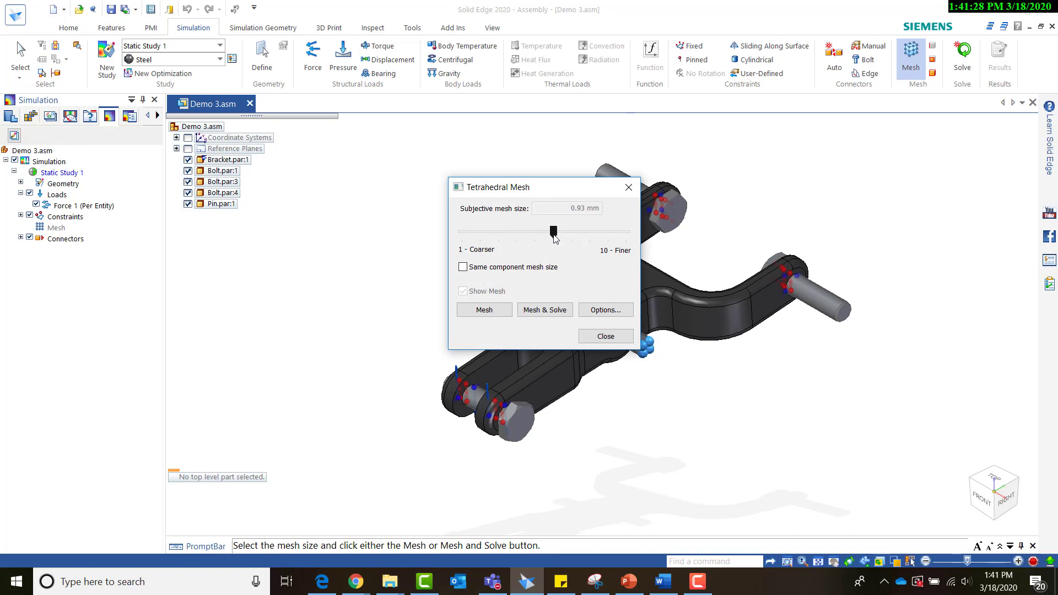
pyautogui.moveTo(554, 231)
pyautogui.mouseDown()
pyautogui.moveTo(482, 238)
pyautogui.moveTo(556, 241)
pyautogui.mouseUp()
pyautogui.click(603, 311)
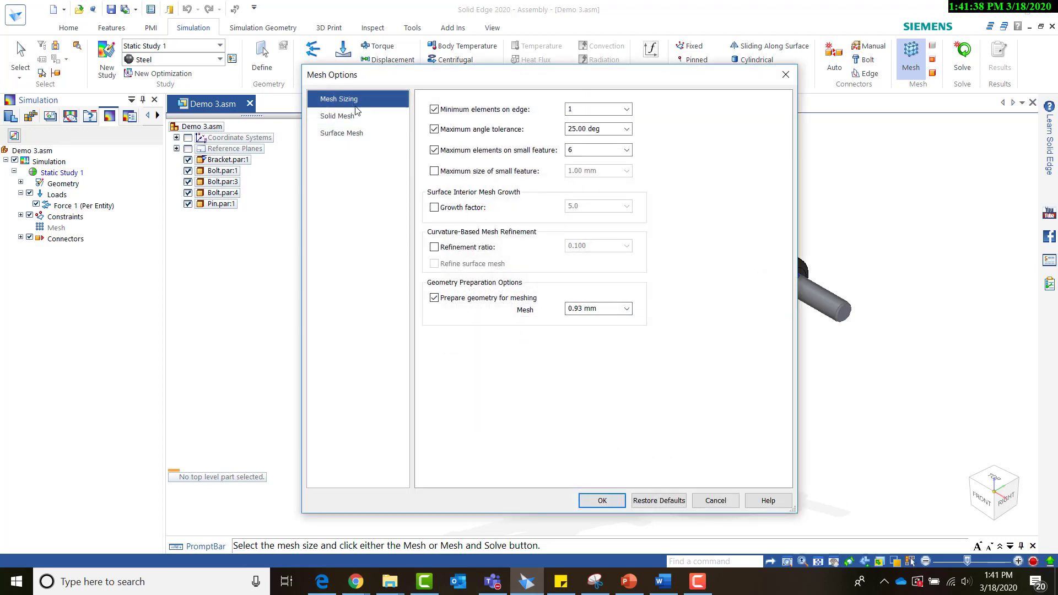
pyautogui.click(356, 116)
pyautogui.click(382, 137)
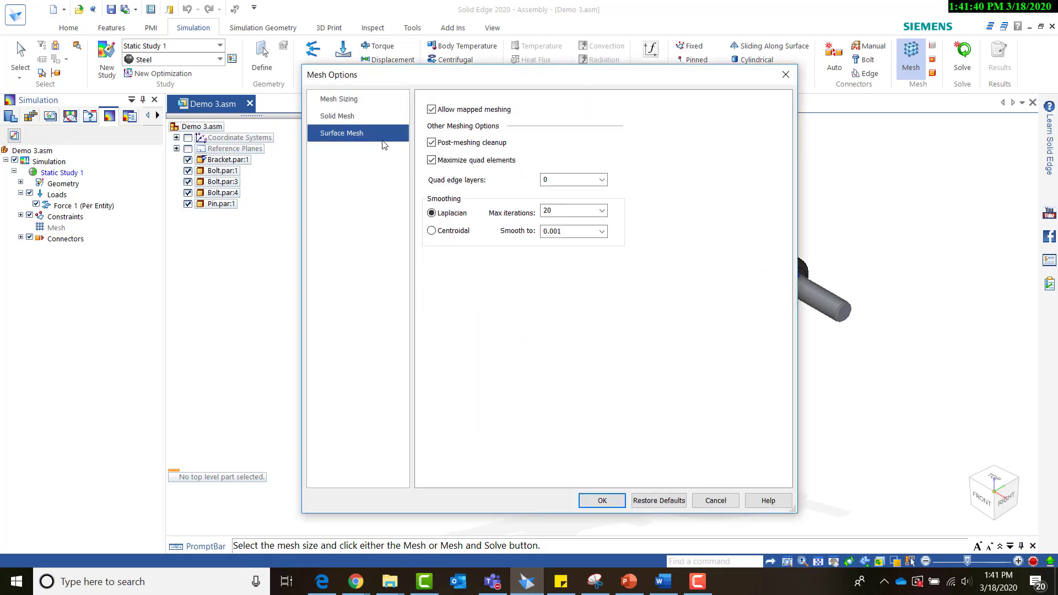
pyautogui.click(603, 501)
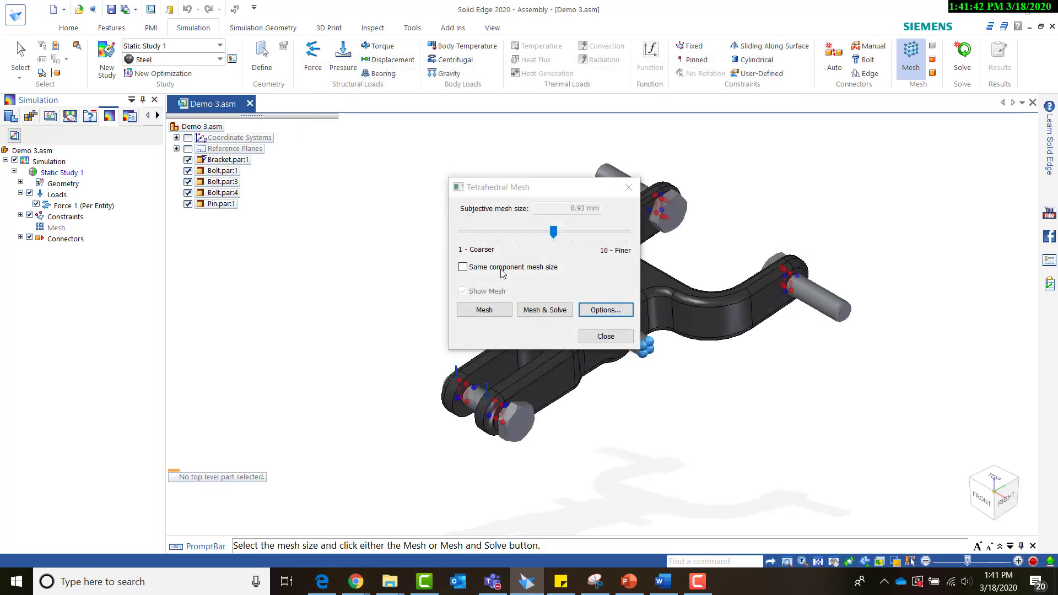
# Generate the mesh for the whole assembly and look through the individual component meshes in the study
pyautogui.click(485, 309)
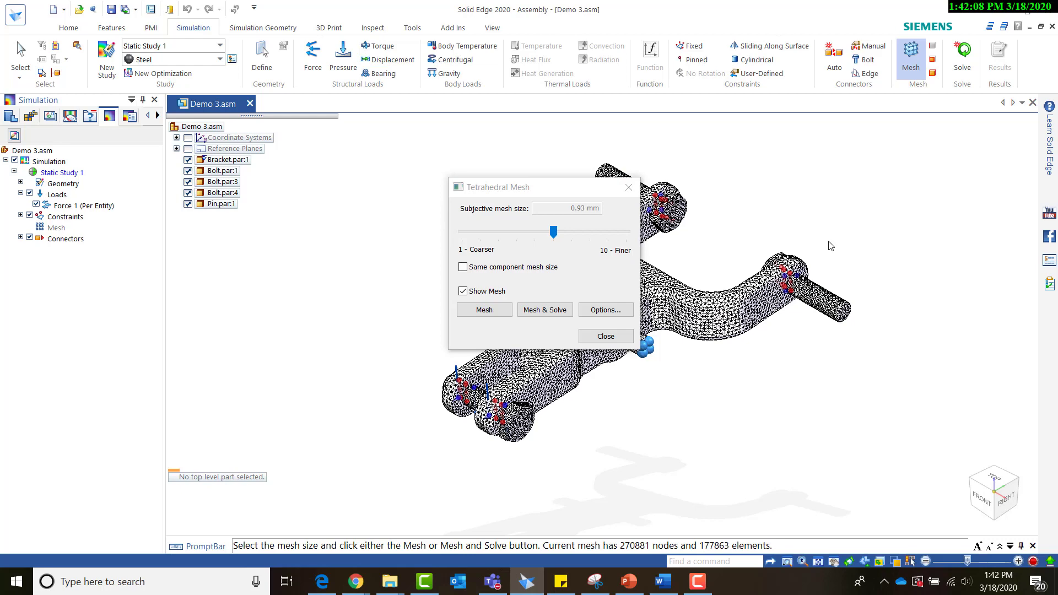
pyautogui.click(605, 336)
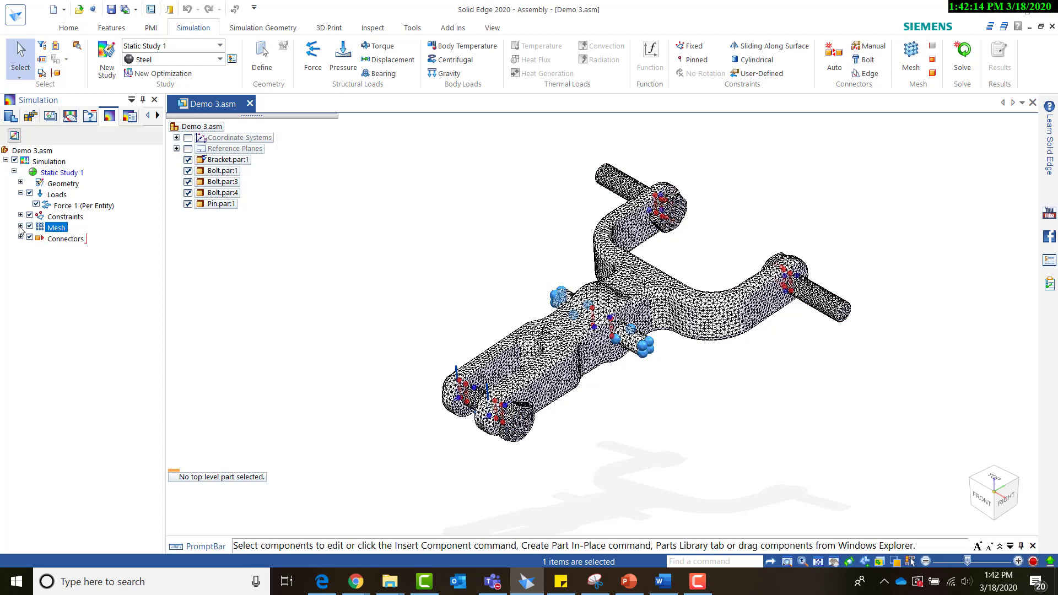
pyautogui.click(21, 227)
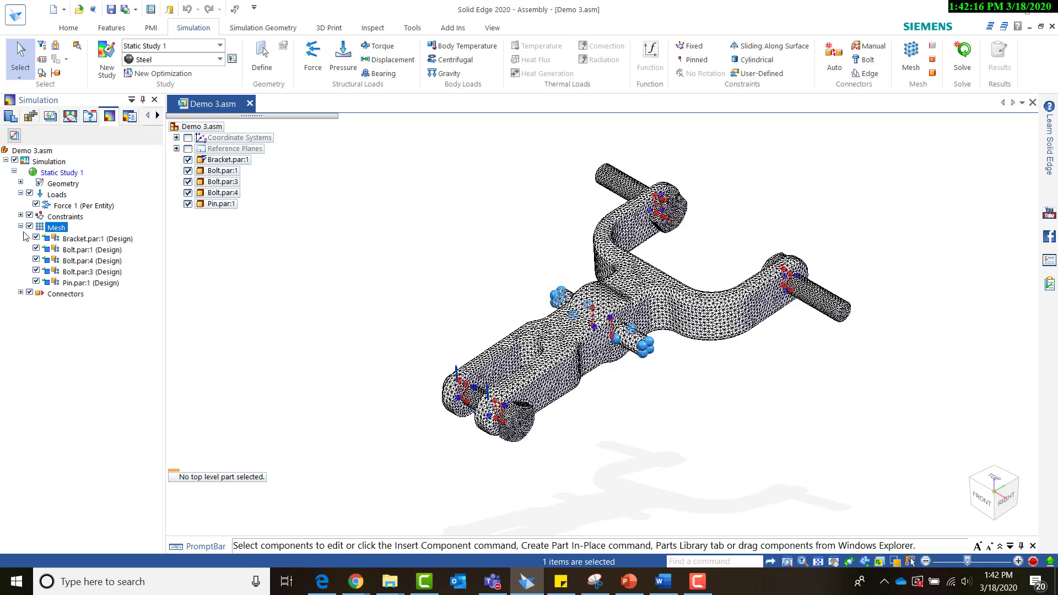
pyautogui.click(89, 261)
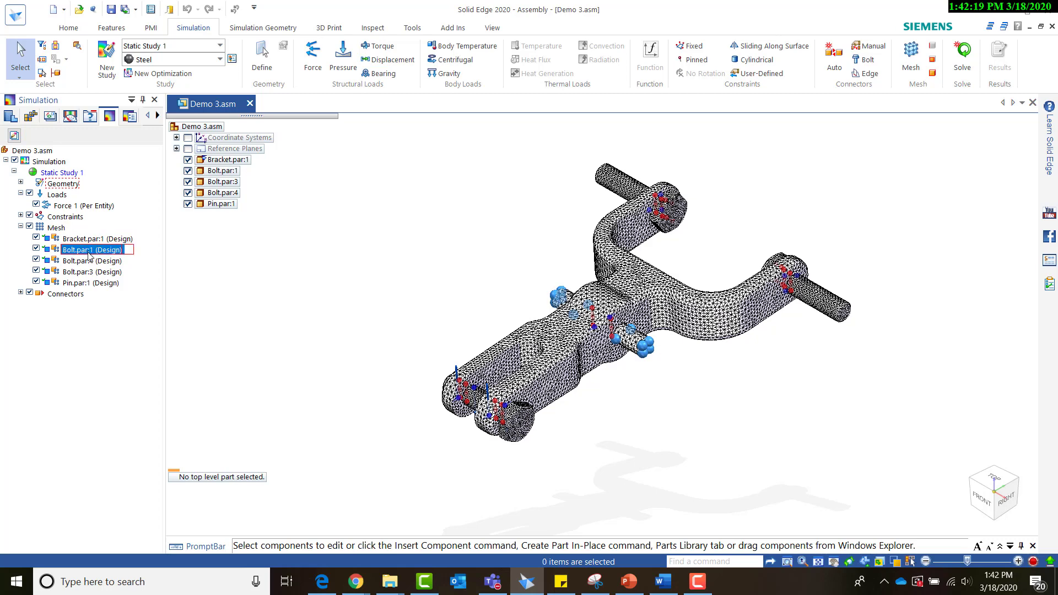
pyautogui.click(101, 283)
pyautogui.press('Escape')
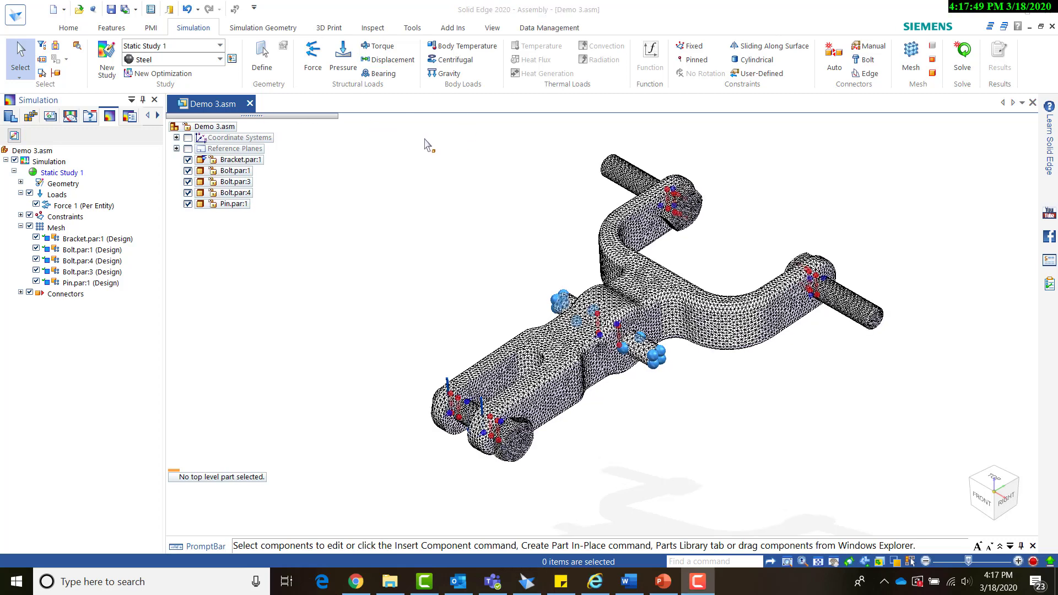
# Solve the static study and plot the X Normal Stress, examining it around the bracket slot and pin
pyautogui.click(963, 55)
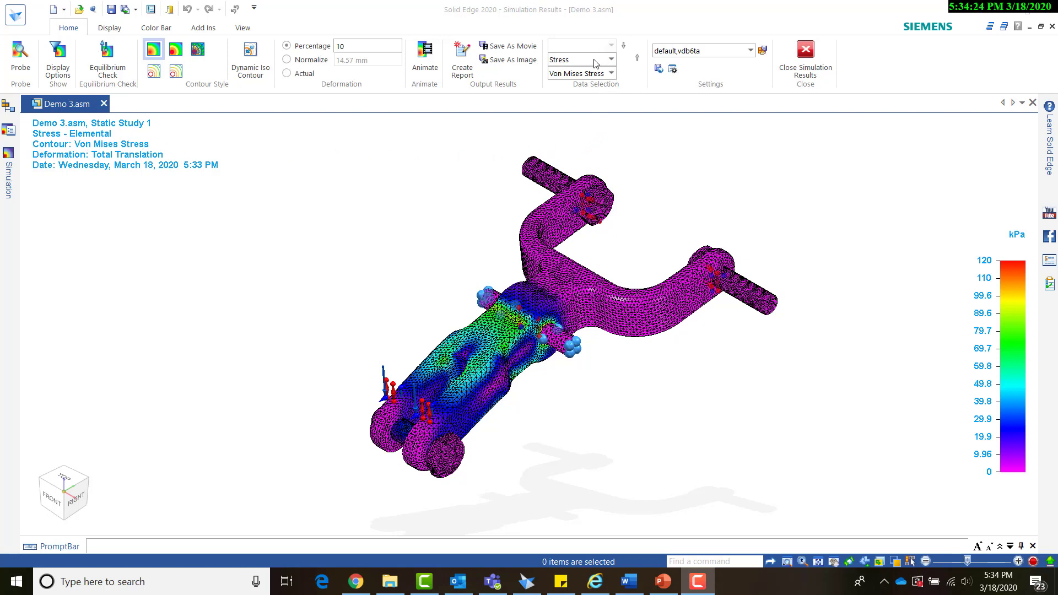
pyautogui.click(609, 73)
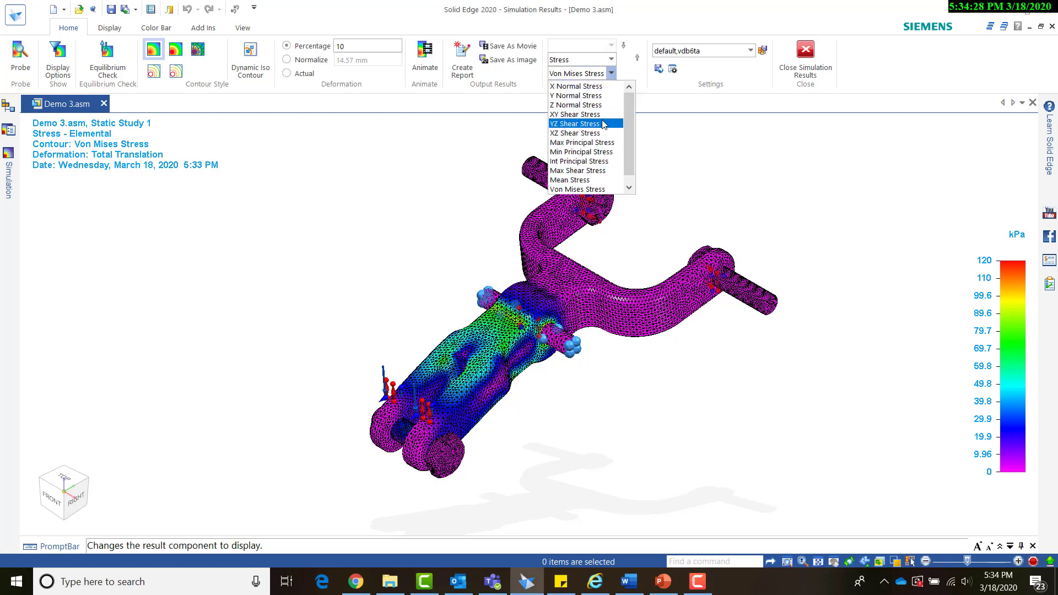
pyautogui.click(589, 87)
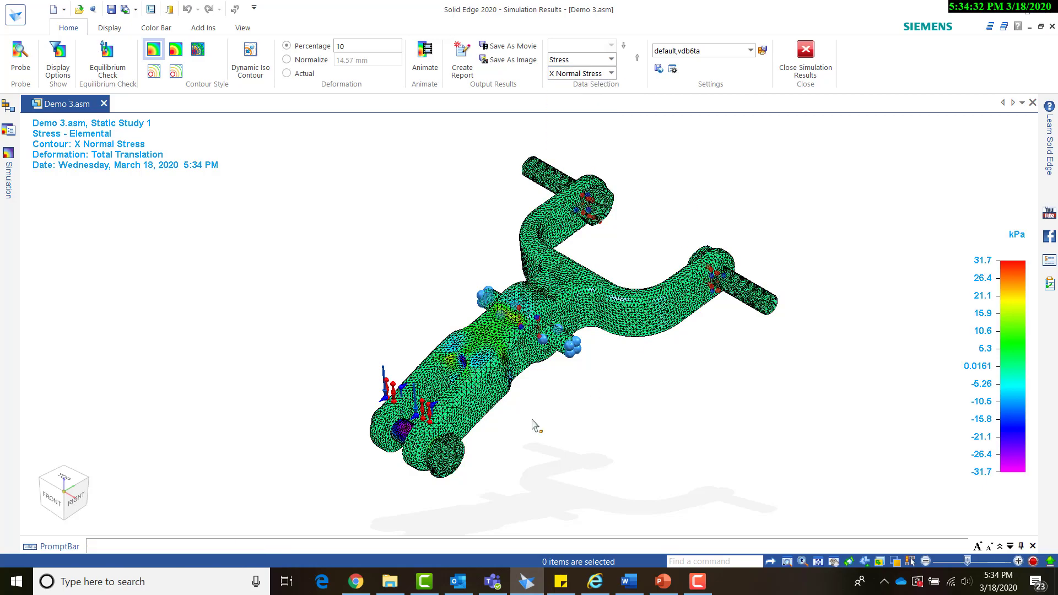
pyautogui.scroll(3, 410, 422)
pyautogui.moveTo(423, 423); pyautogui.dragTo(383, 372, button='middle')
pyautogui.moveTo(463, 347); pyautogui.dragTo(361, 427, button='middle')
pyautogui.scroll(-1, 361, 428)
pyautogui.scroll(-2, 364, 427)
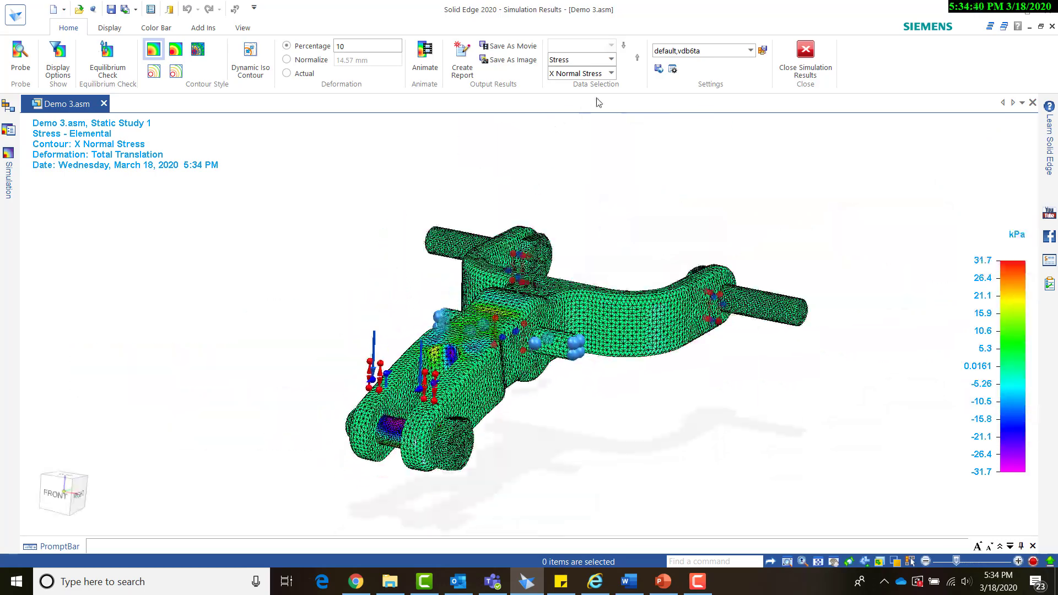
# Plot the Max Principal Stress and examine its distribution around the bracket's pin hole and slot
pyautogui.click(611, 74)
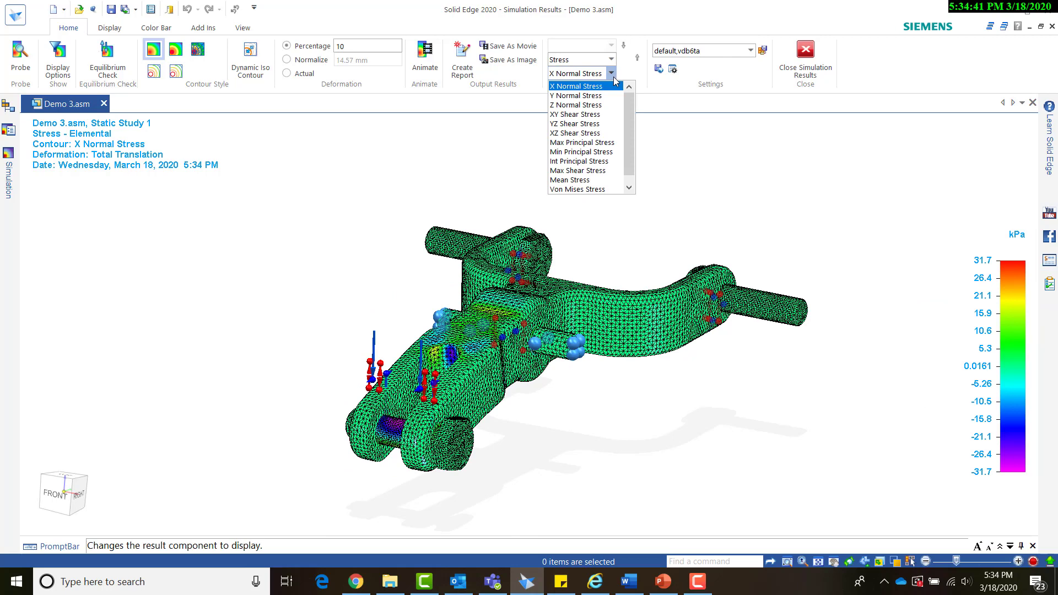
pyautogui.click(607, 145)
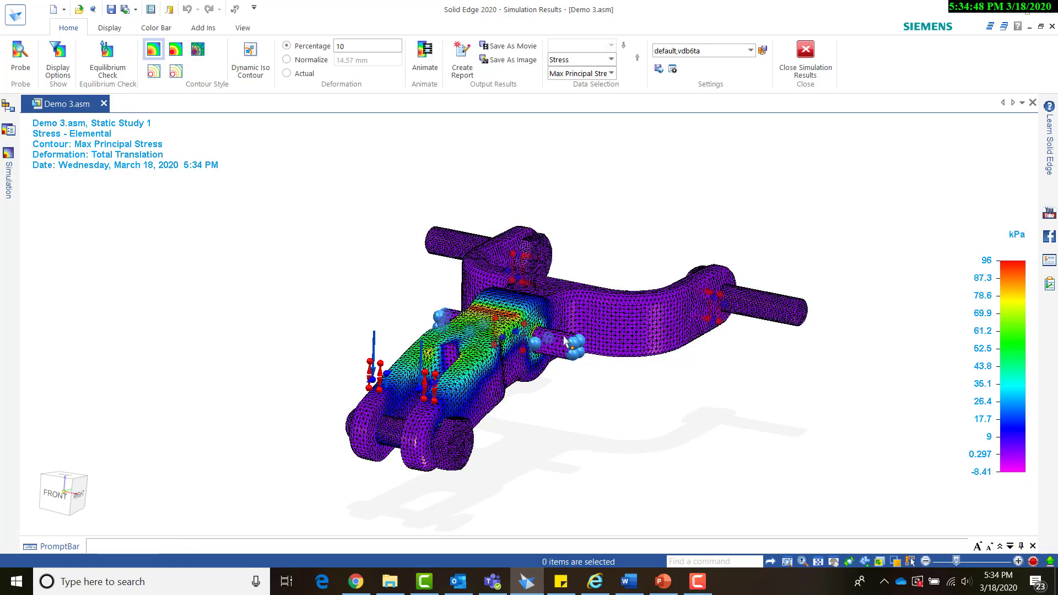
pyautogui.moveTo(558, 363); pyautogui.dragTo(489, 370, button='middle')
pyautogui.scroll(2, 489, 368)
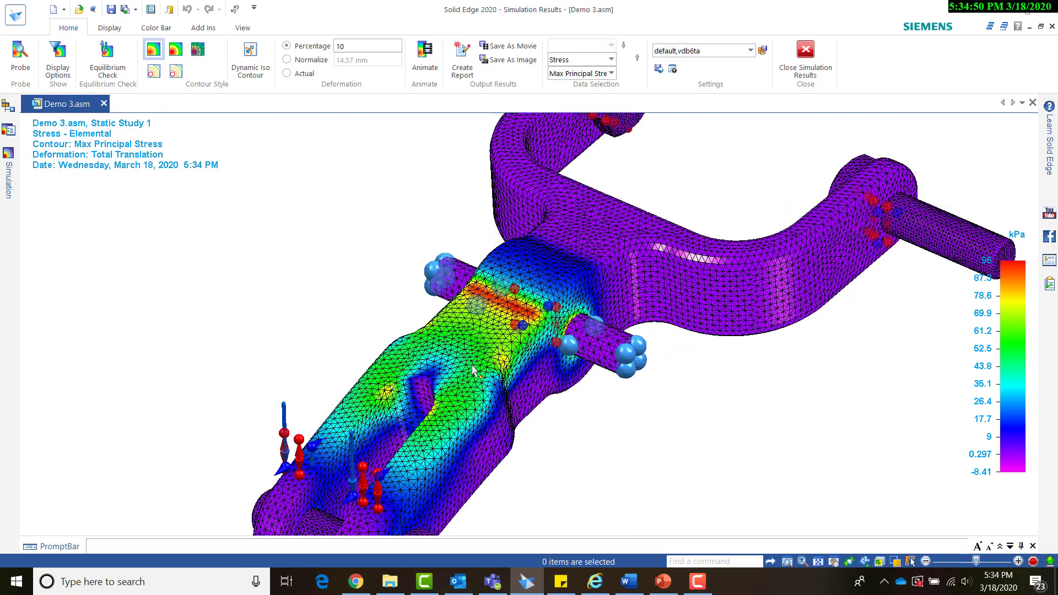
pyautogui.scroll(2, 480, 353)
pyautogui.moveTo(468, 298)
pyautogui.mouseDown(button='middle')
pyautogui.moveTo(440, 260)
pyautogui.moveTo(470, 302)
pyautogui.mouseUp(button='middle')
pyautogui.scroll(-4, 471, 306)
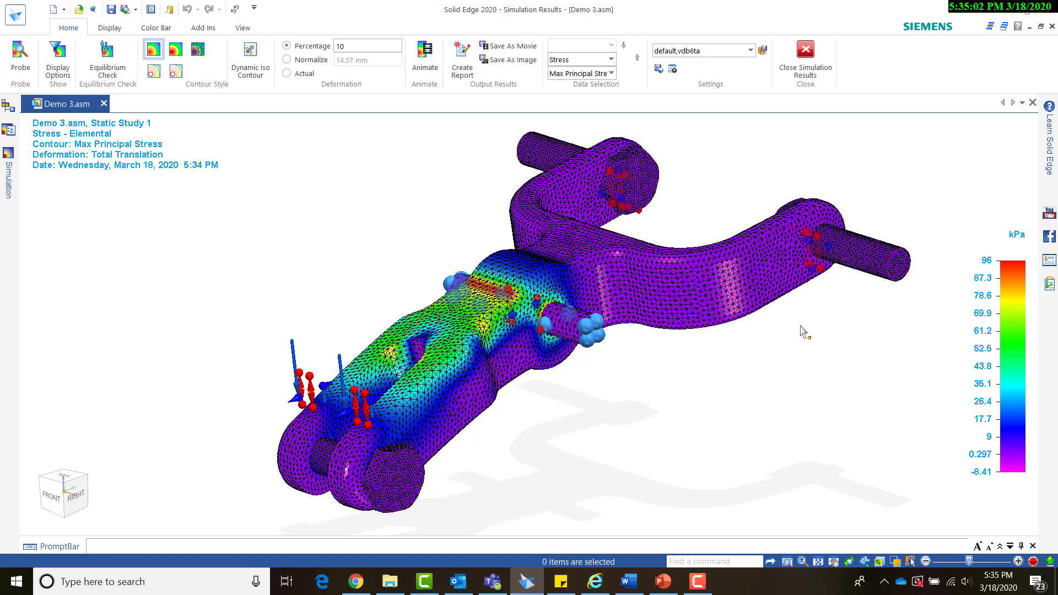
pyautogui.moveTo(810, 312); pyautogui.dragTo(821, 318, button='middle')
pyautogui.scroll(-1, 435, 239)
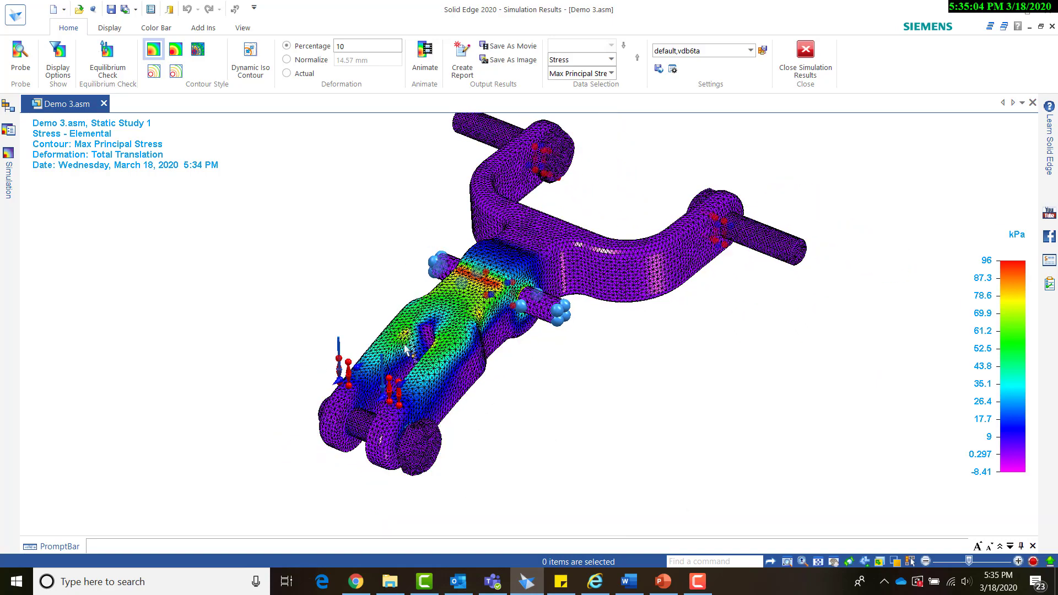
pyautogui.scroll(1, 441, 357)
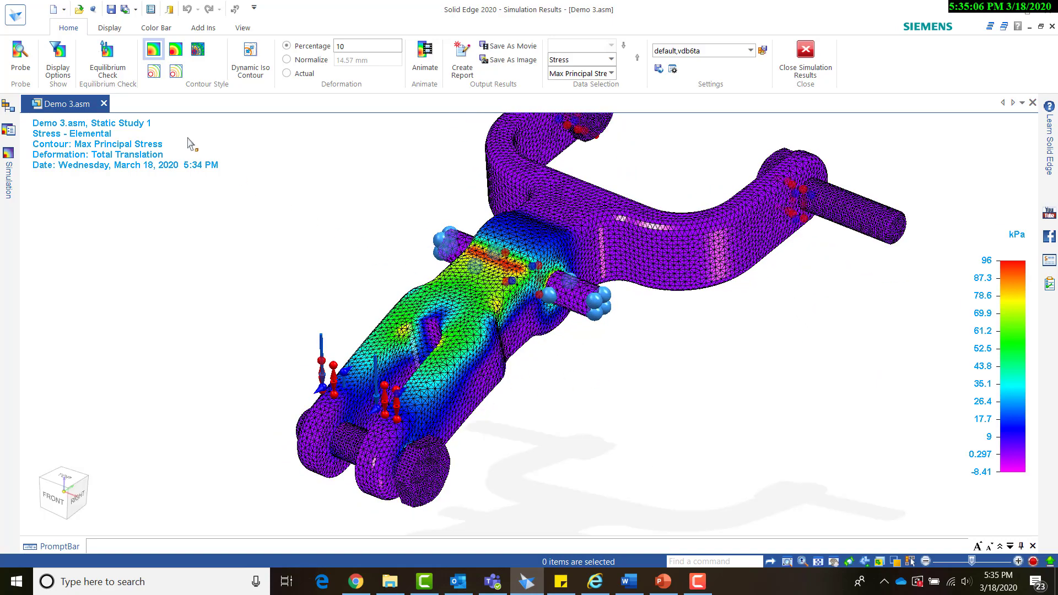
# Probe the Max Principal Stress at a single node in the high-stress zone above the pin
pyautogui.click(13, 69)
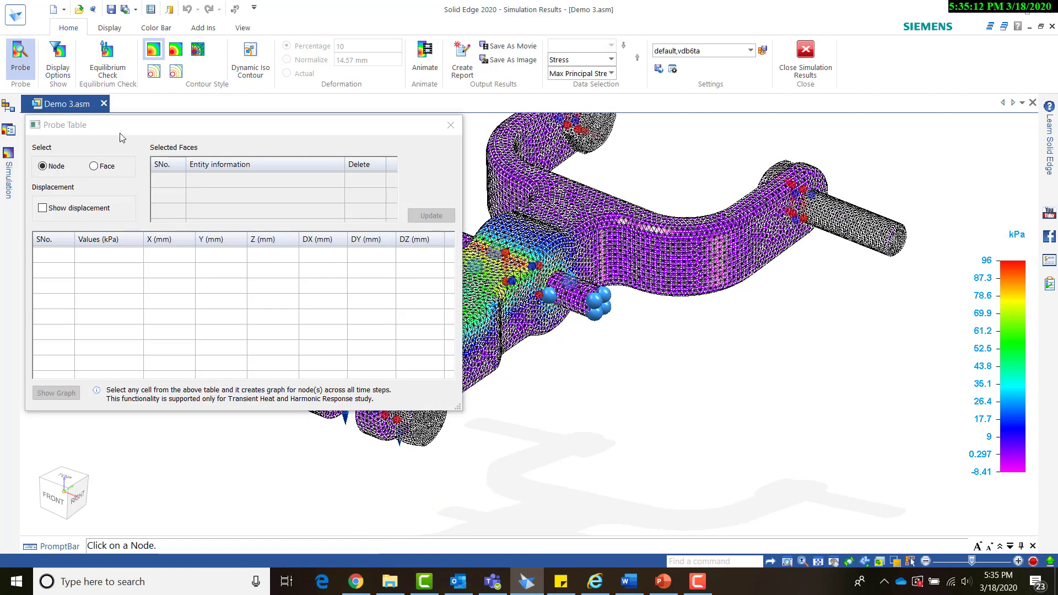
pyautogui.moveTo(120, 132); pyautogui.dragTo(114, 98)
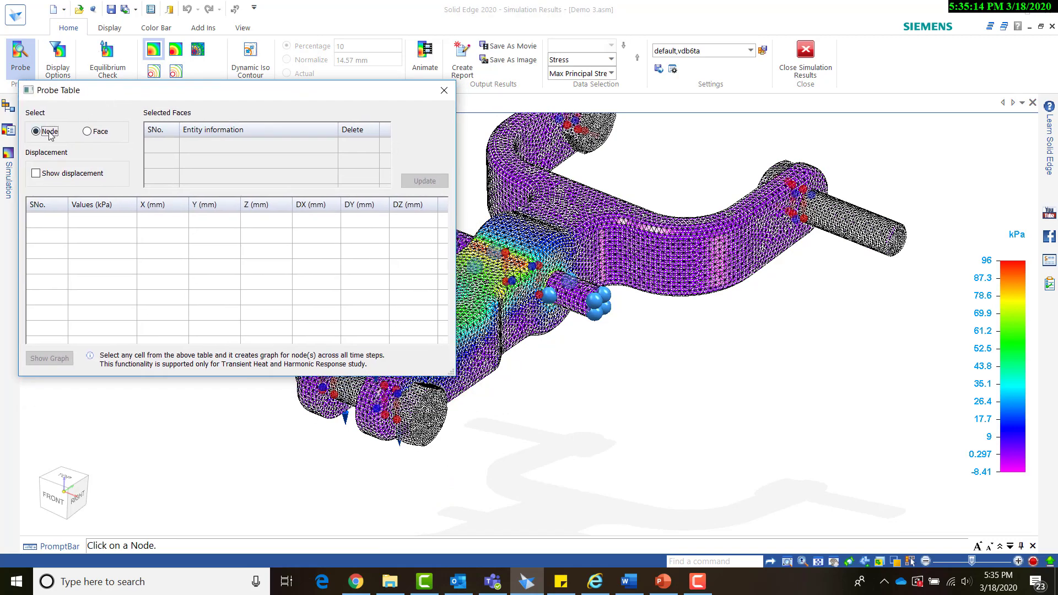
pyautogui.click(87, 131)
pyautogui.scroll(-2, 812, 300)
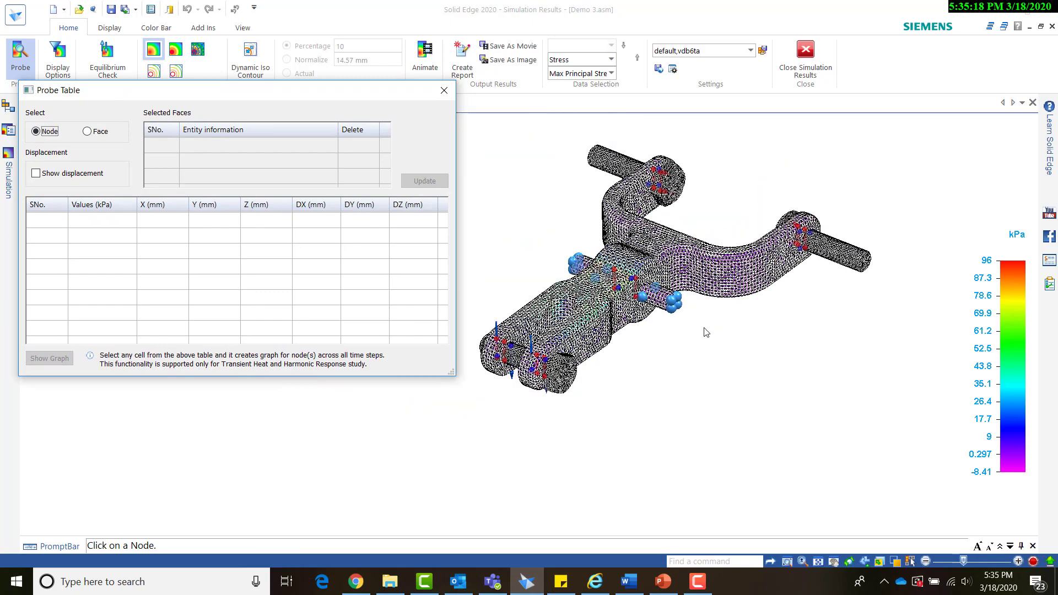
pyautogui.scroll(2, 609, 279)
pyautogui.scroll(1, 610, 281)
pyautogui.click(611, 276)
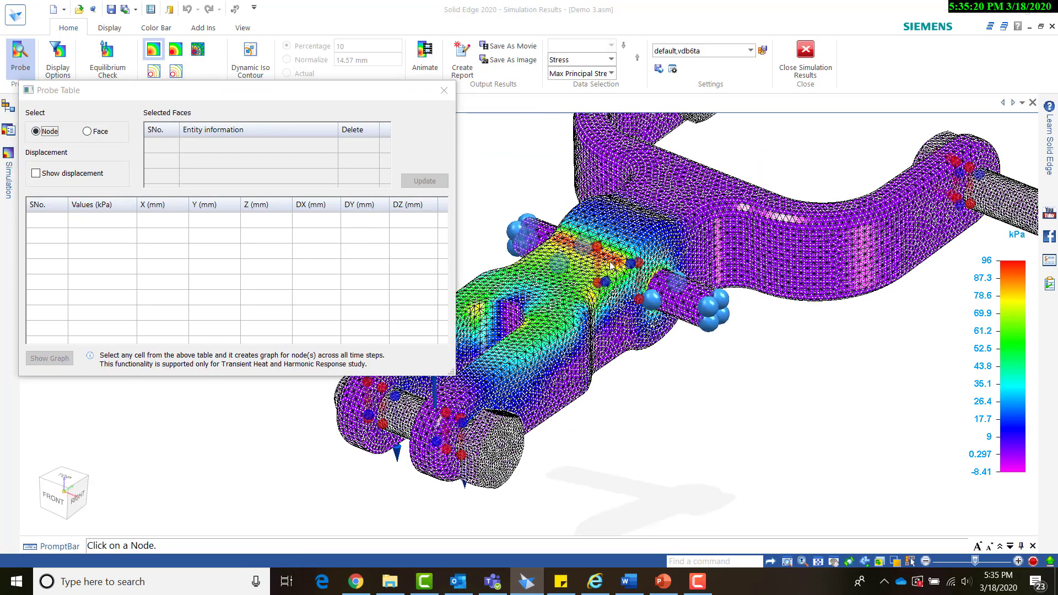
pyautogui.click(696, 427)
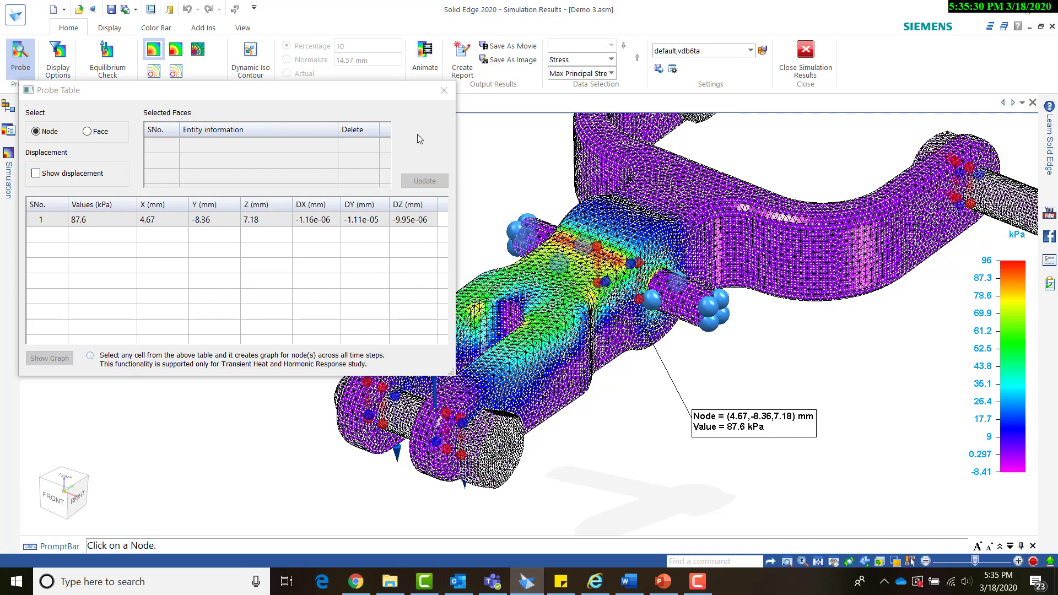
pyautogui.click(444, 90)
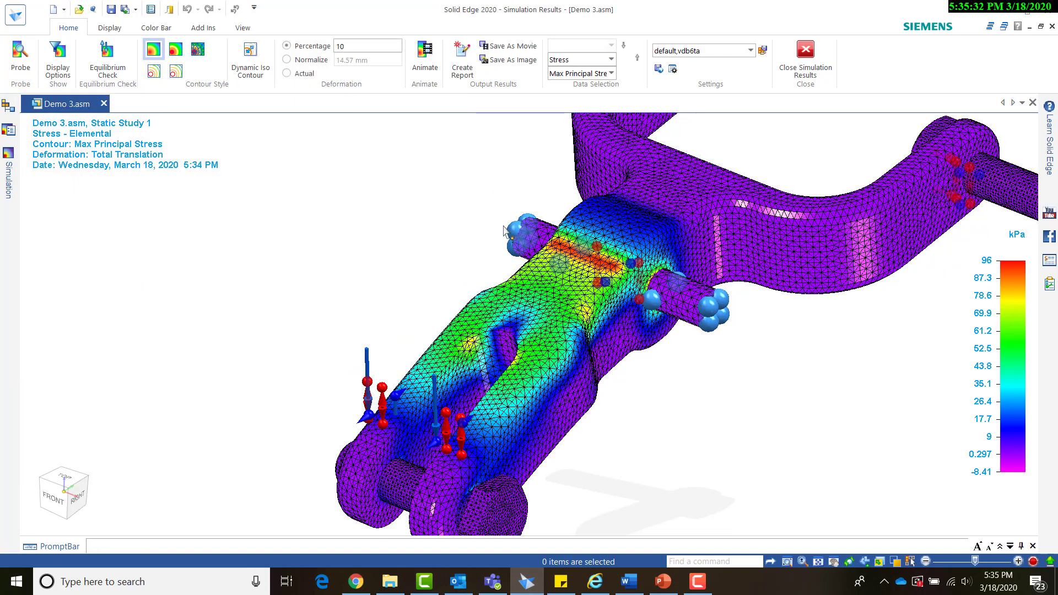
# Fit the whole assembly in view and switch the result type from stress to Displacement
pyautogui.hotkey('ctrl', 'f')
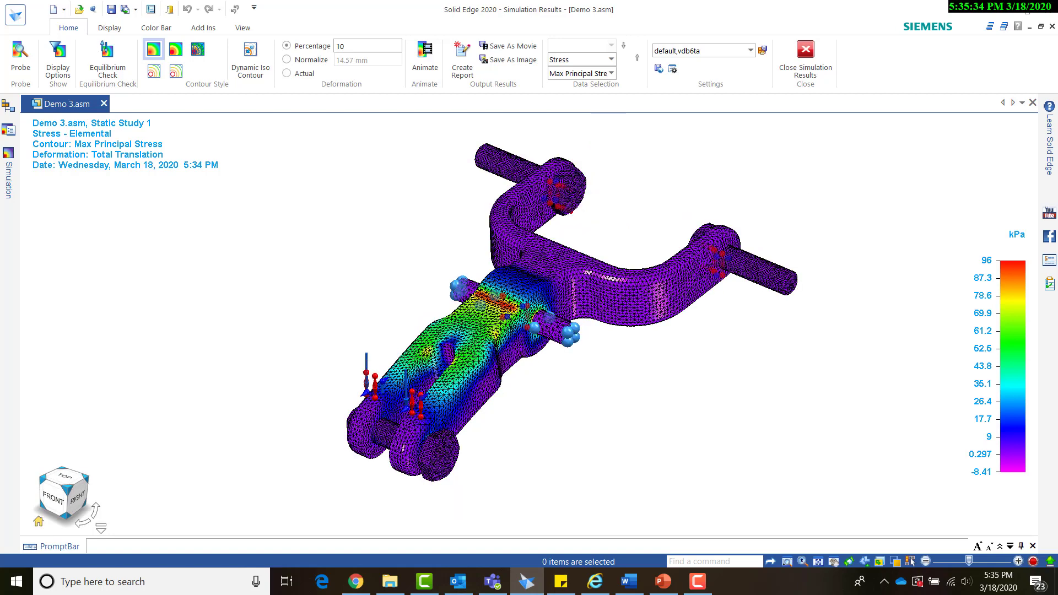
pyautogui.click(613, 61)
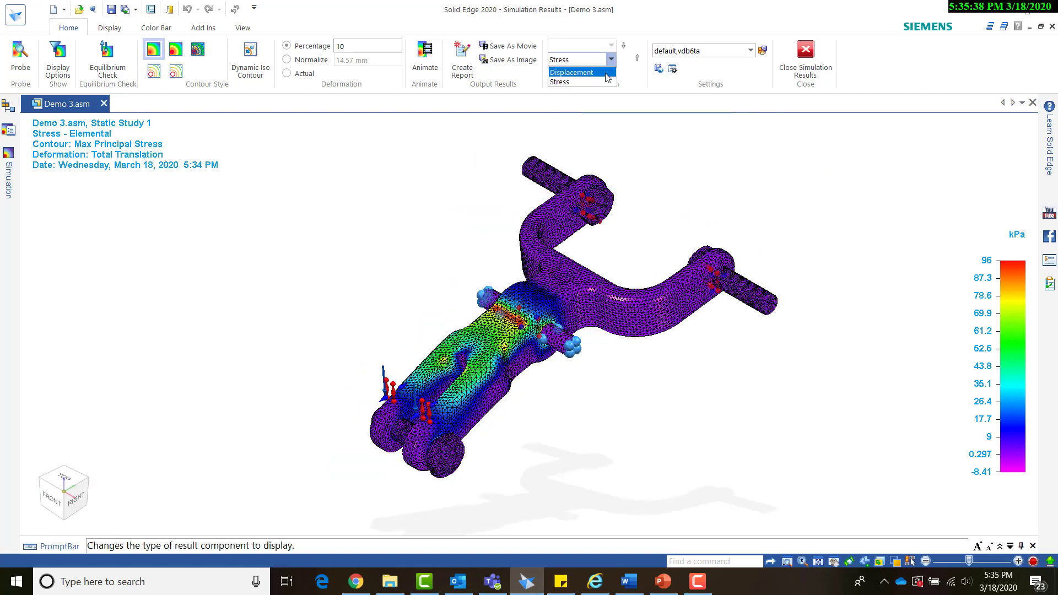
pyautogui.click(606, 74)
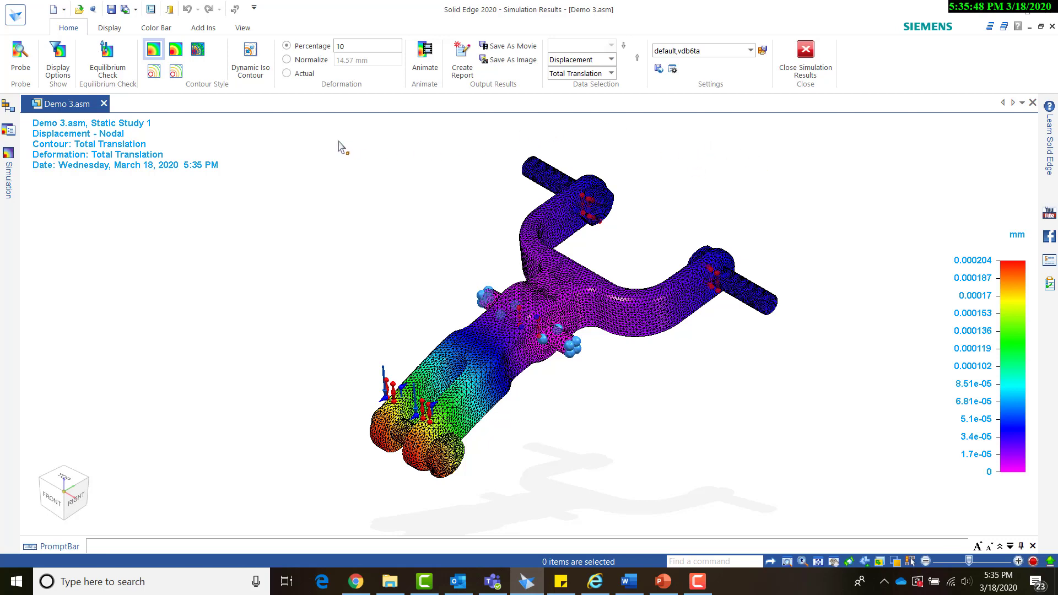
# Overlay the undeformed model on the displacement plot for comparison, and hide it again
pyautogui.click(61, 78)
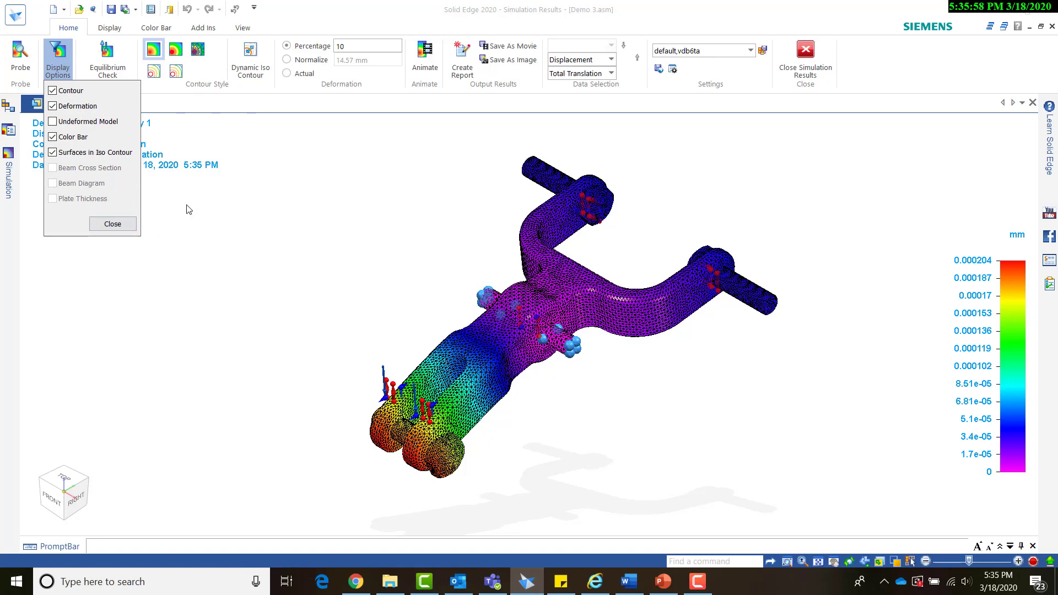
pyautogui.click(82, 124)
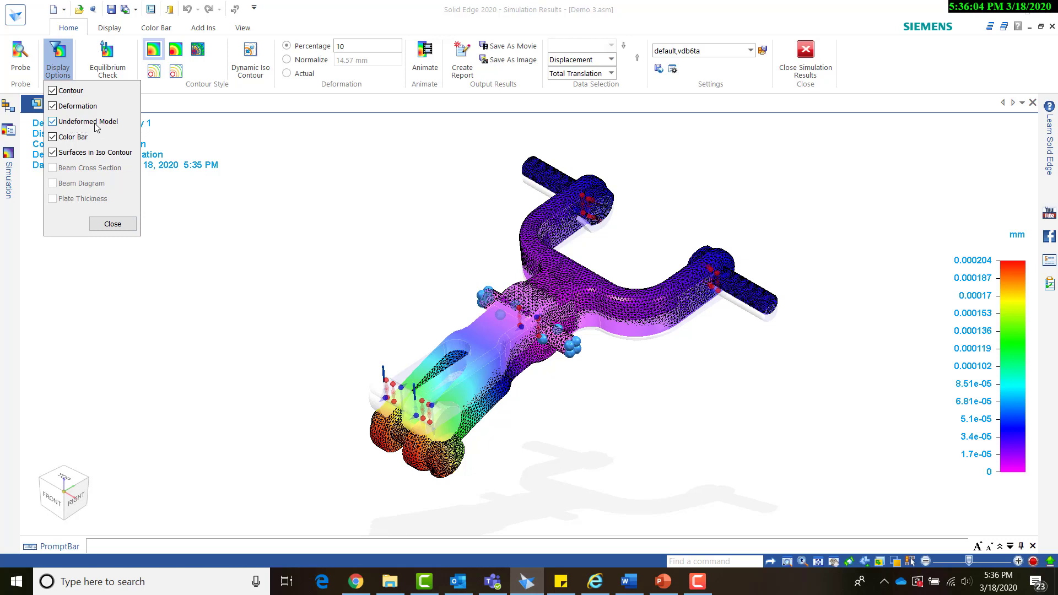
pyautogui.click(97, 125)
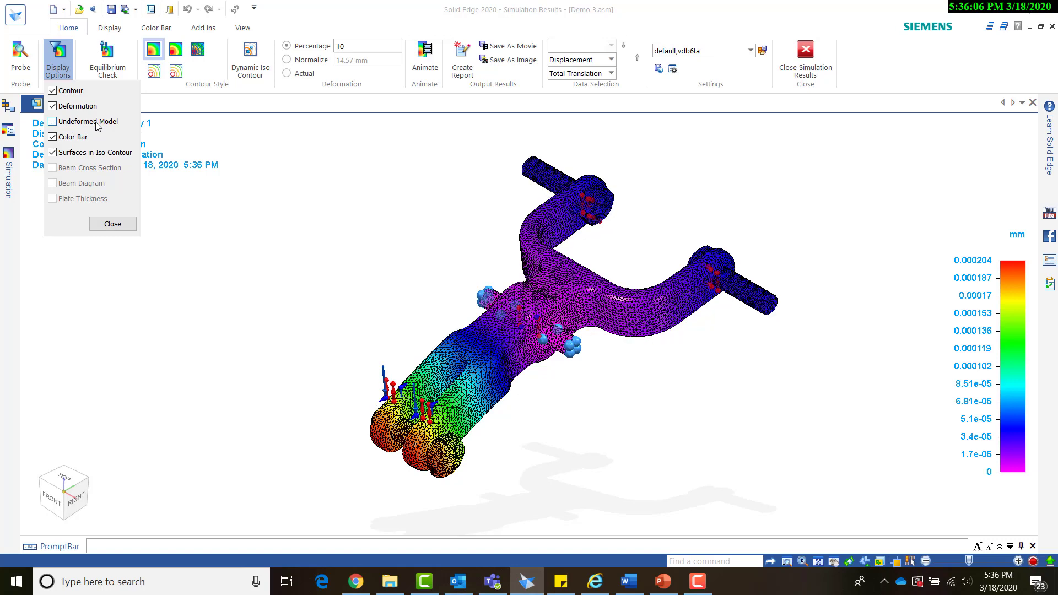
pyautogui.click(122, 226)
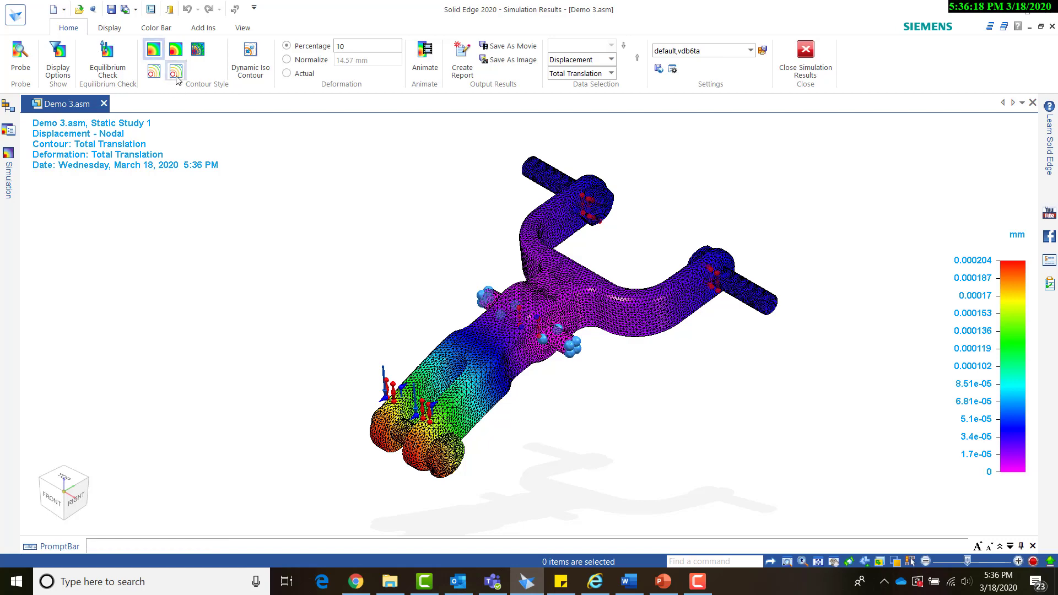
# Compare the banded and Iso Contour styles on the displacement plot, and keep the distinct colour bands
pyautogui.click(175, 50)
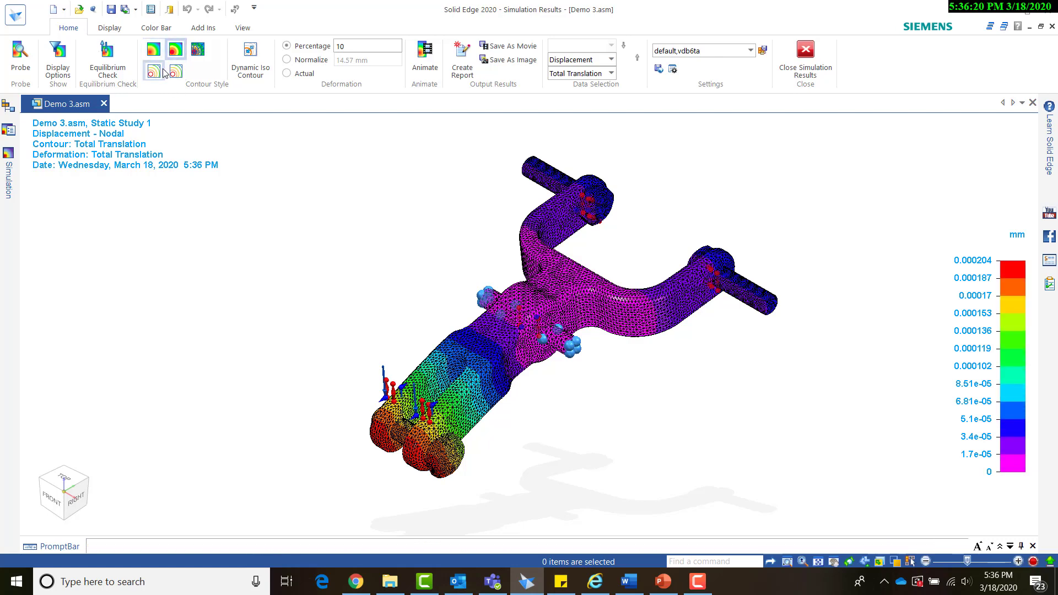
pyautogui.click(162, 71)
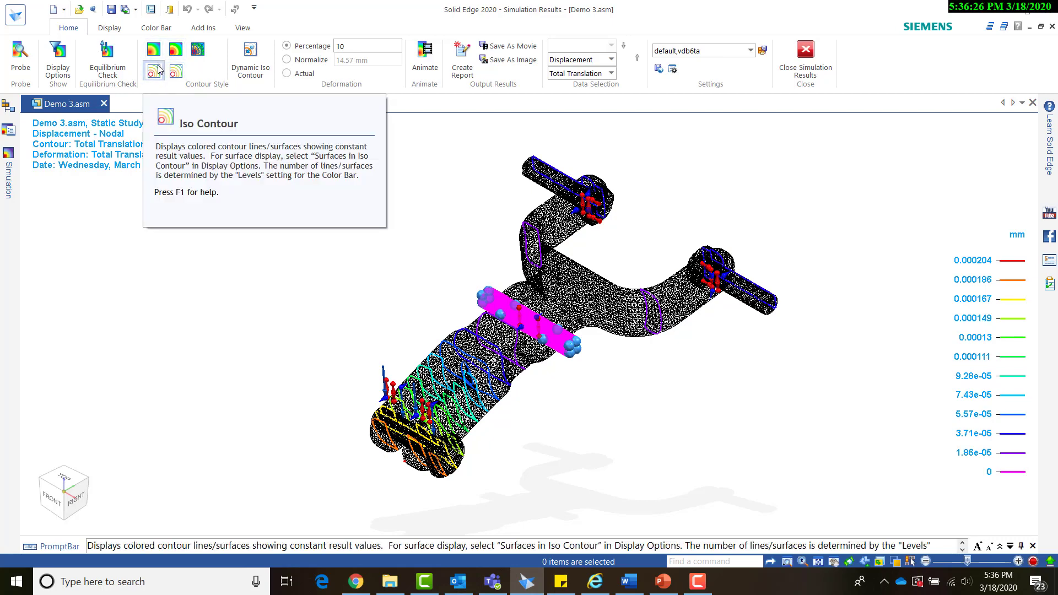
pyautogui.click(176, 50)
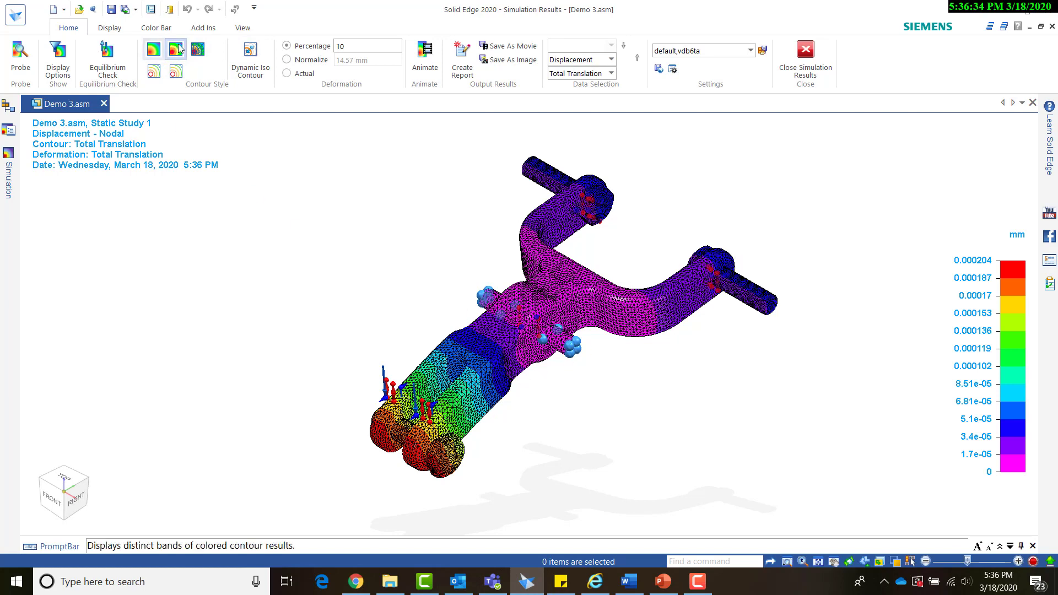
# Switch the displacement plot to smooth contours and compare the Normalize and Actual deformation scales, returning to Percentage
pyautogui.click(197, 50)
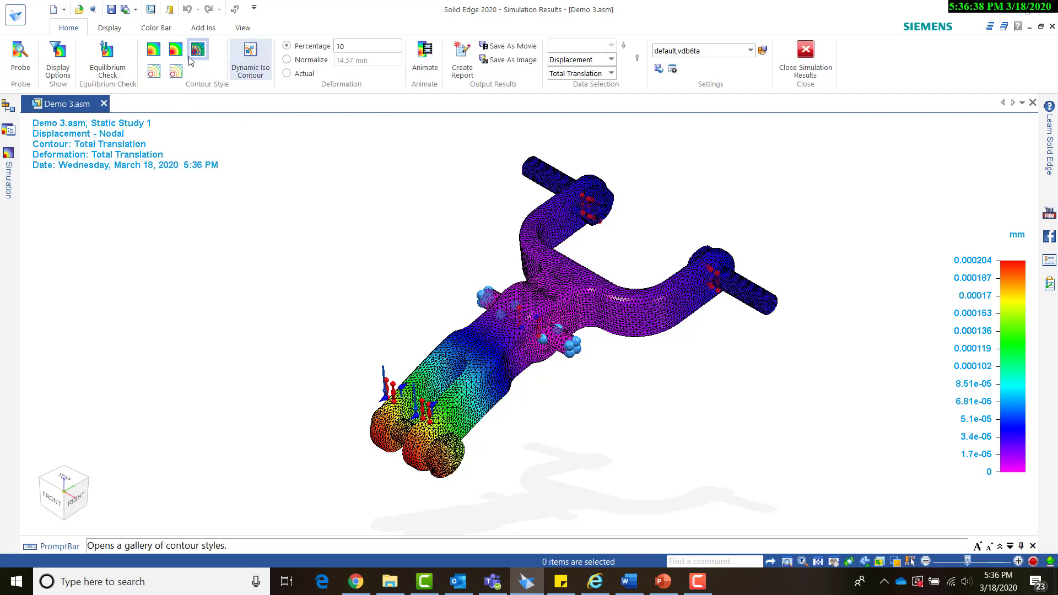
pyautogui.click(155, 54)
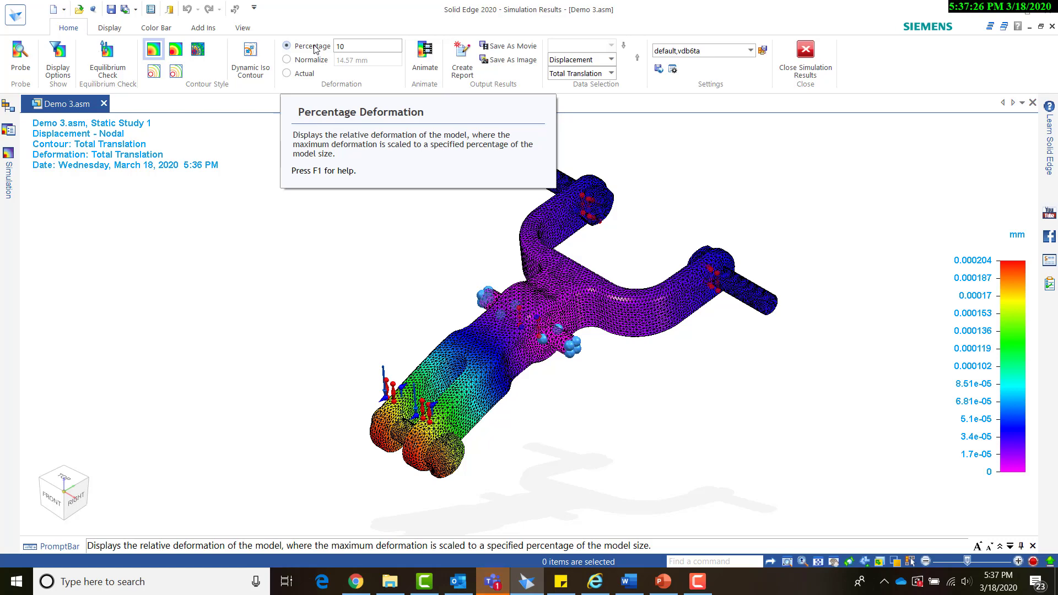
pyautogui.click(312, 61)
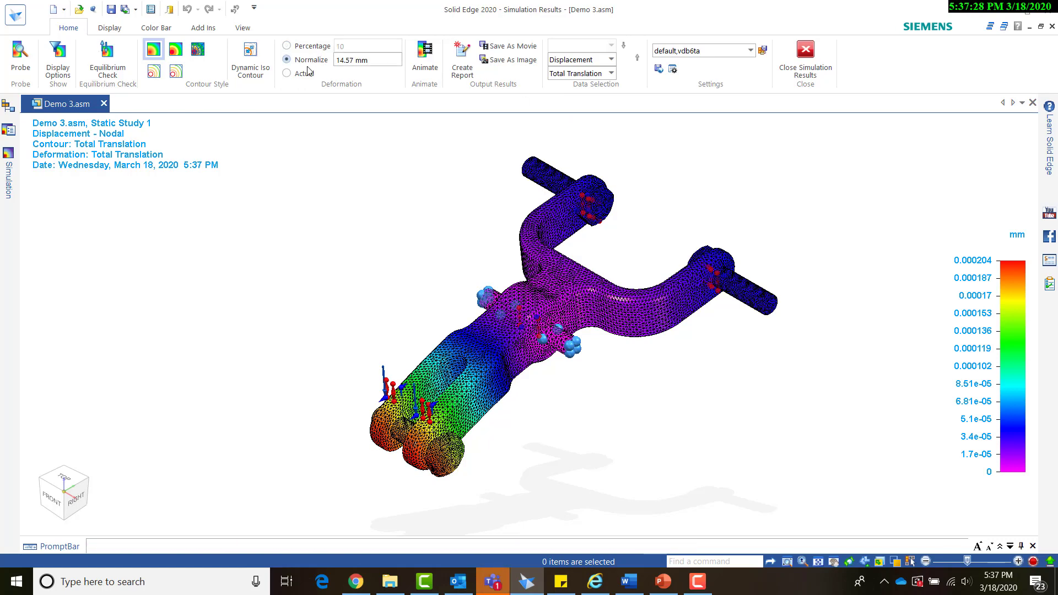
pyautogui.click(309, 76)
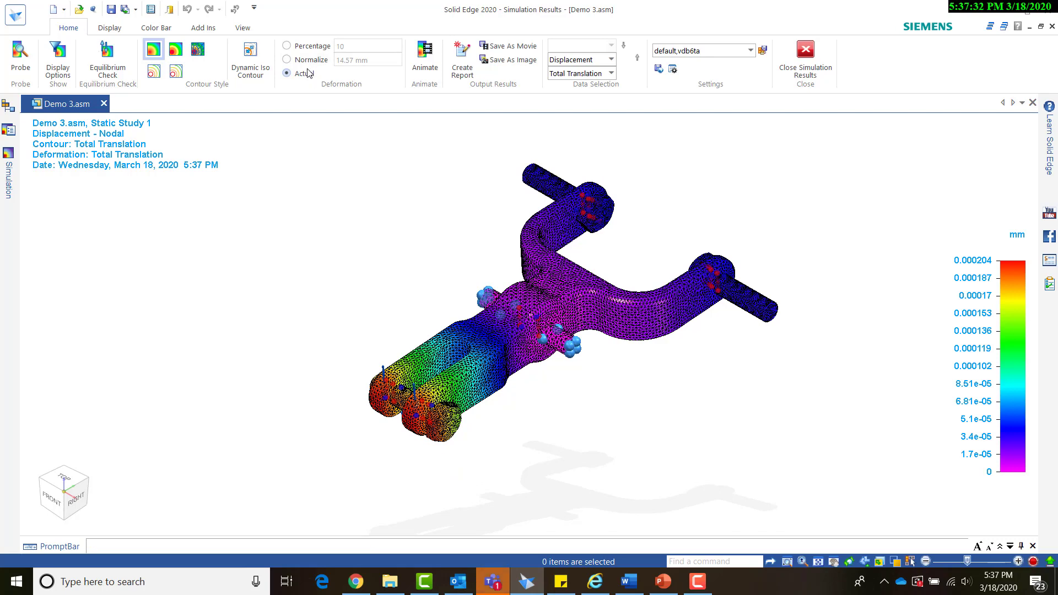
pyautogui.click(305, 47)
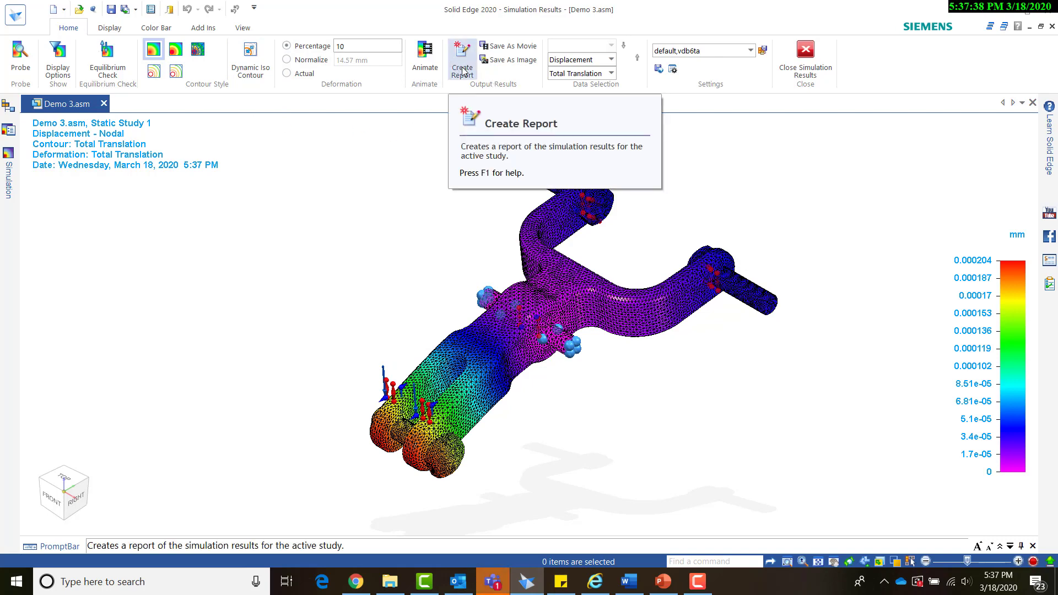
# Review the simulation report options without creating a report, and close the simulation results
pyautogui.click(462, 71)
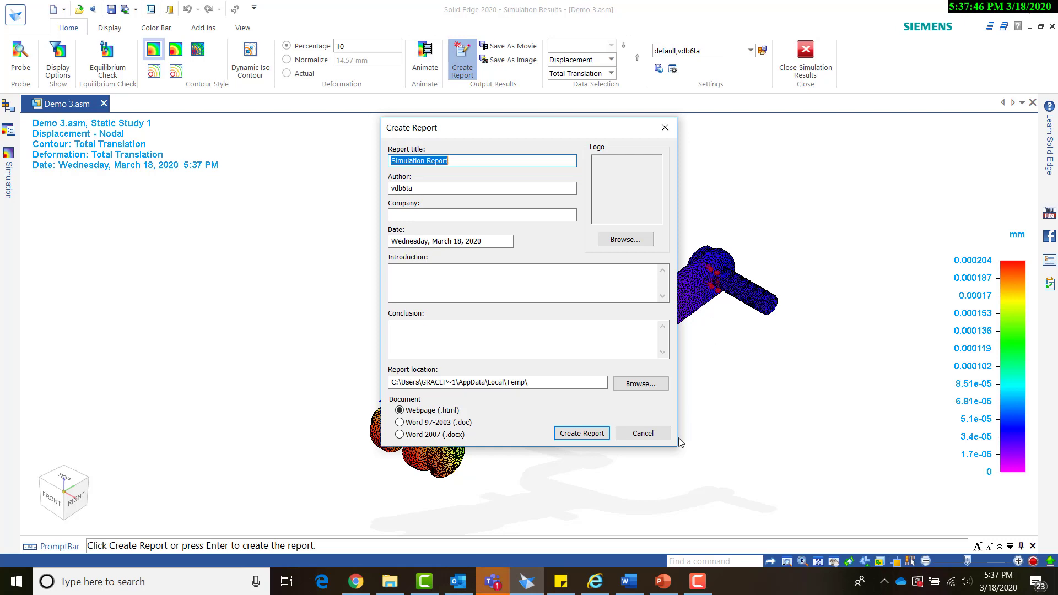
pyautogui.click(644, 435)
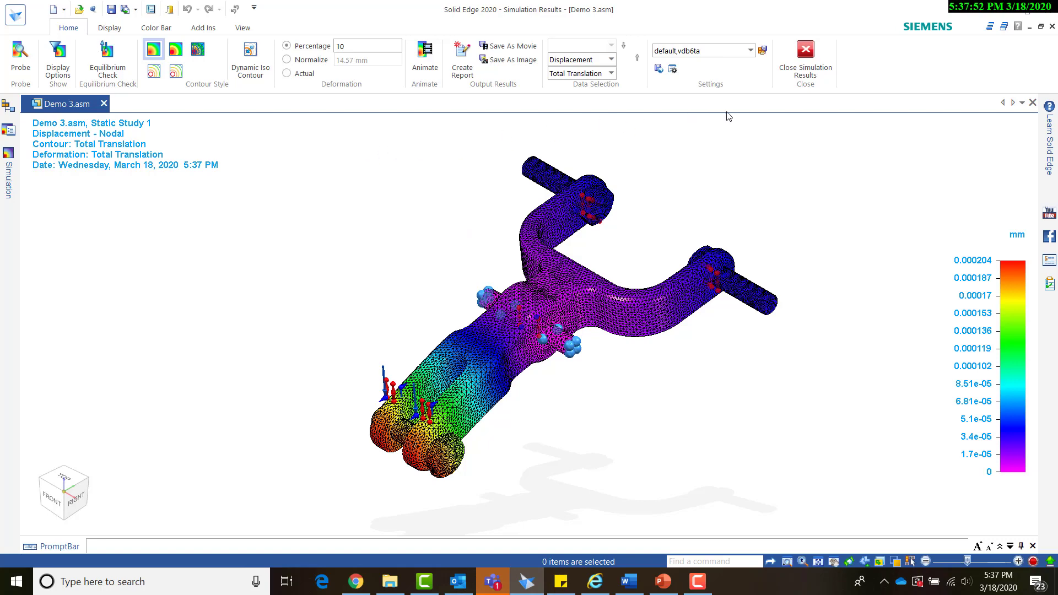
pyautogui.click(814, 79)
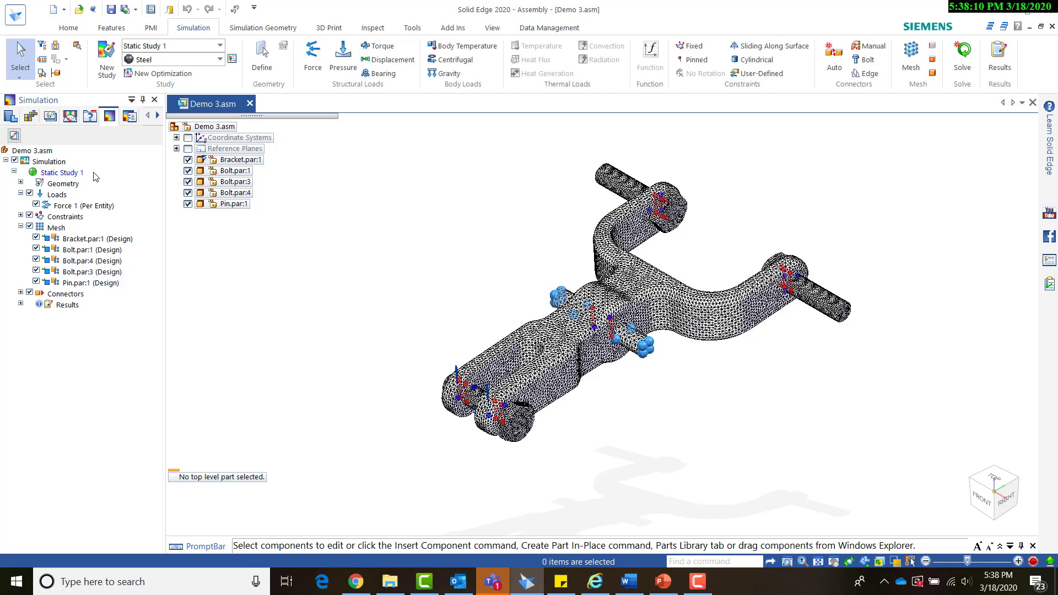
# Delete the Force 1 load from Static Study 1 and check the Tetrahedral Mesh settings without remeshing
pyautogui.click(88, 209)
pyautogui.rightClick(88, 209)
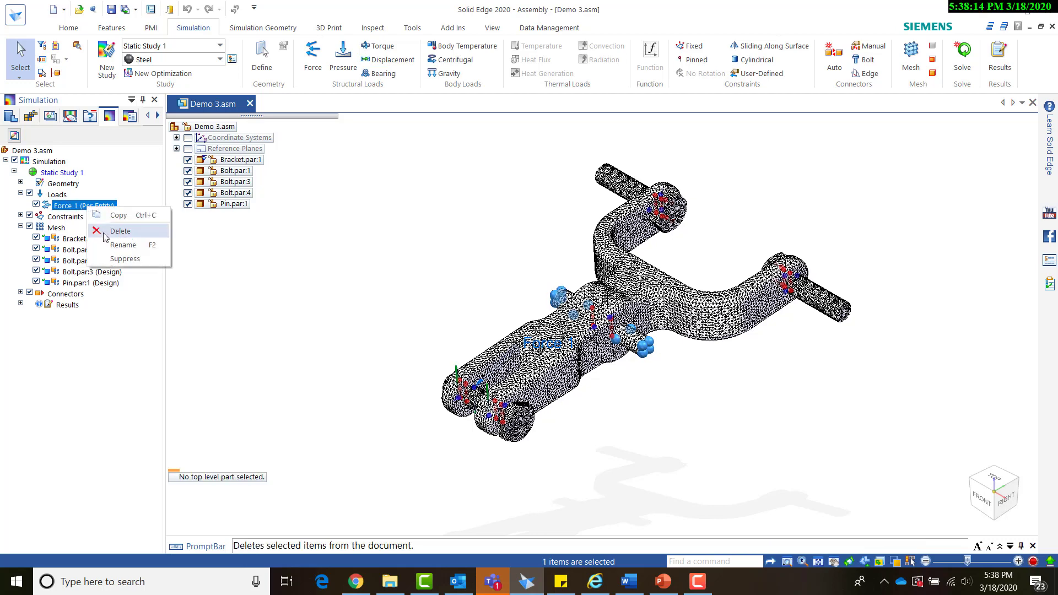
pyautogui.click(105, 233)
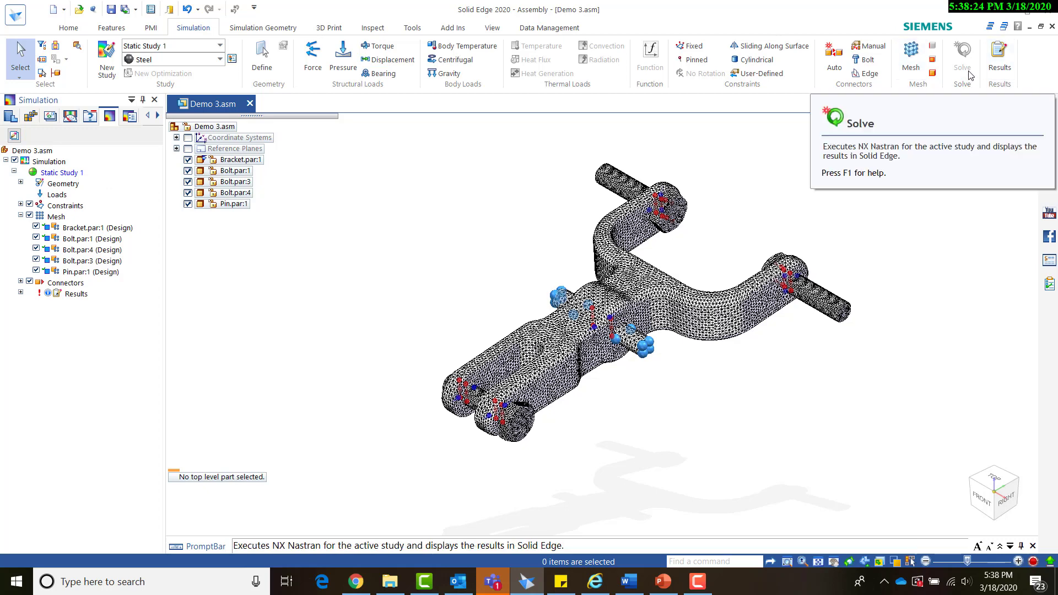
pyautogui.click(912, 62)
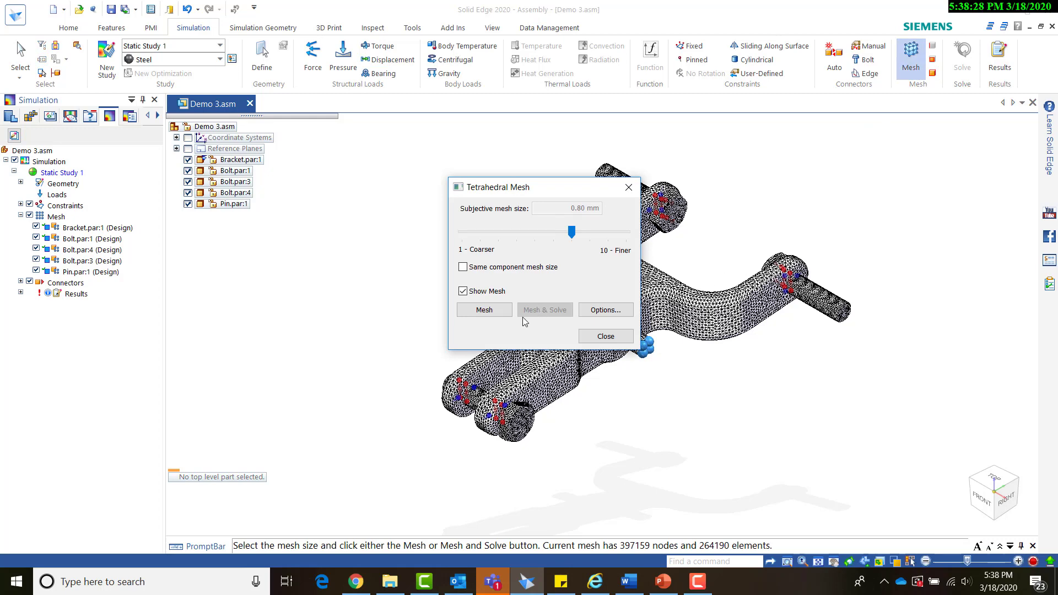
pyautogui.click(606, 336)
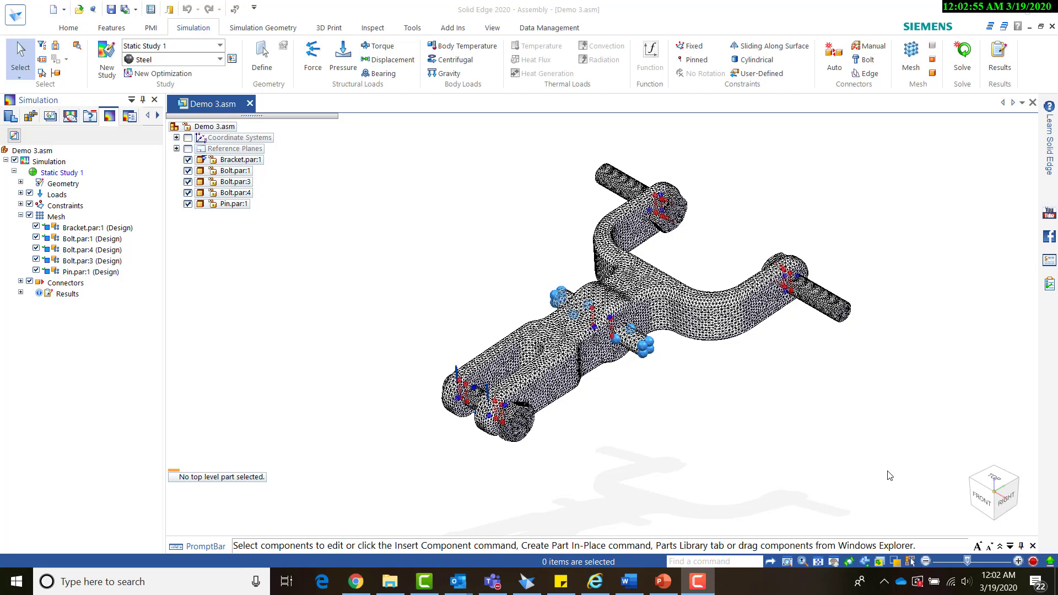
# Open the recent assembly Demo 2.asm and start a new Transient Heat Transfer study with a tetrahedral mesh
pyautogui.click(13, 15)
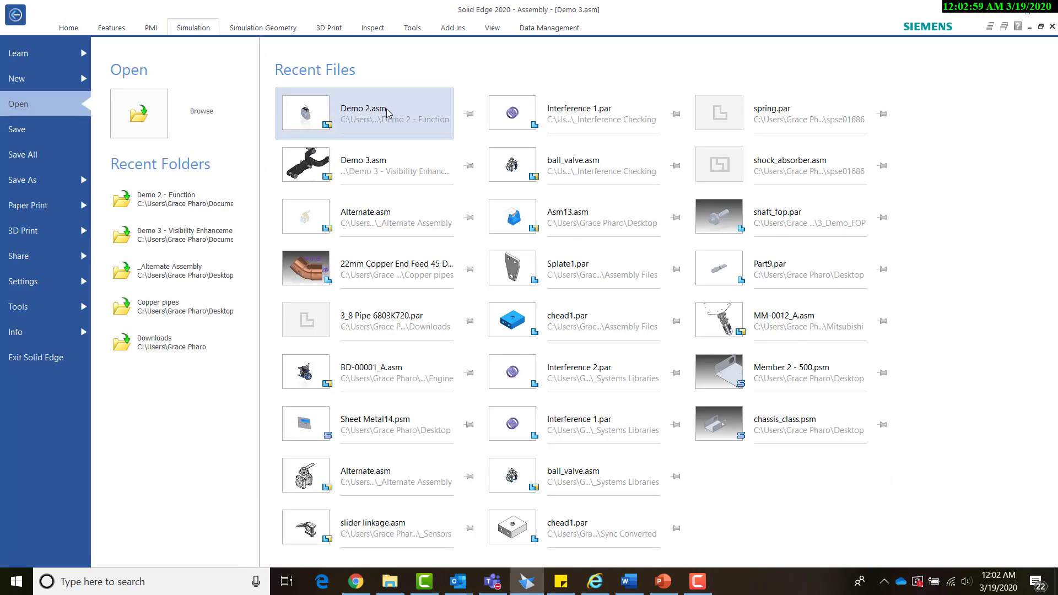
pyautogui.click(387, 113)
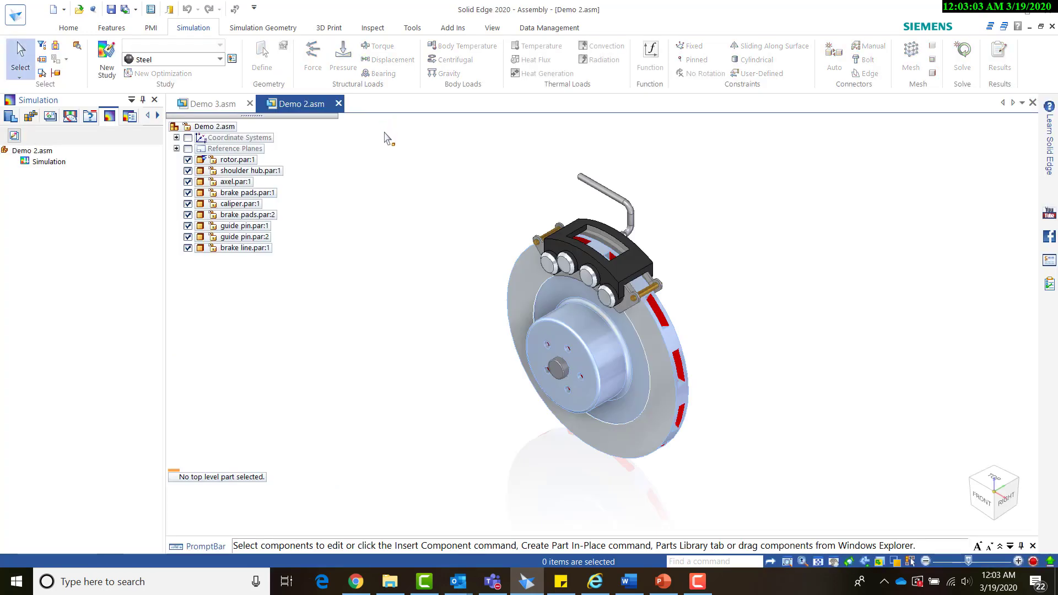
pyautogui.click(113, 60)
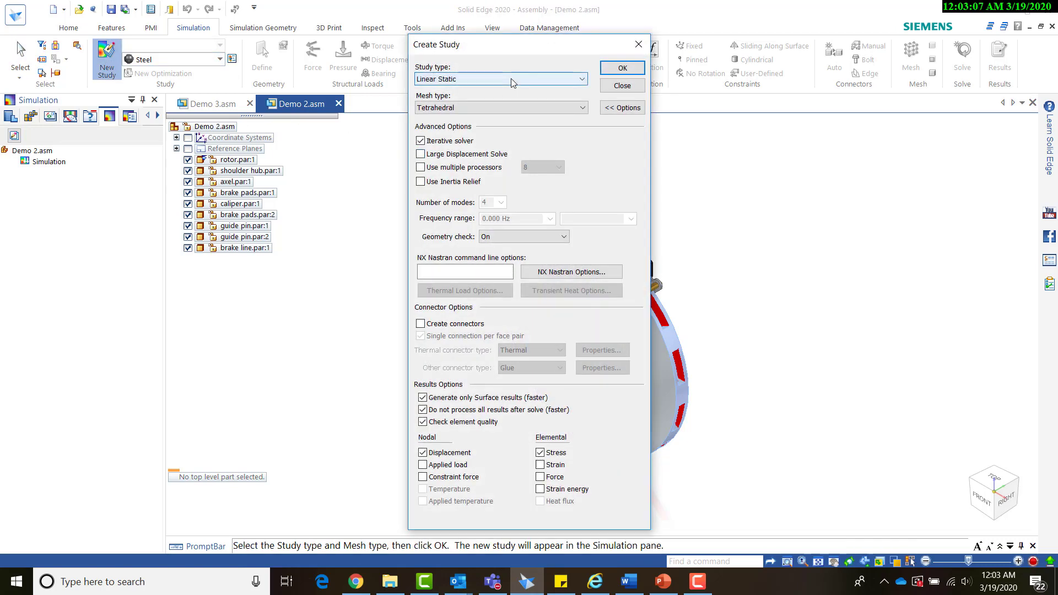
pyautogui.click(511, 78)
pyautogui.click(534, 144)
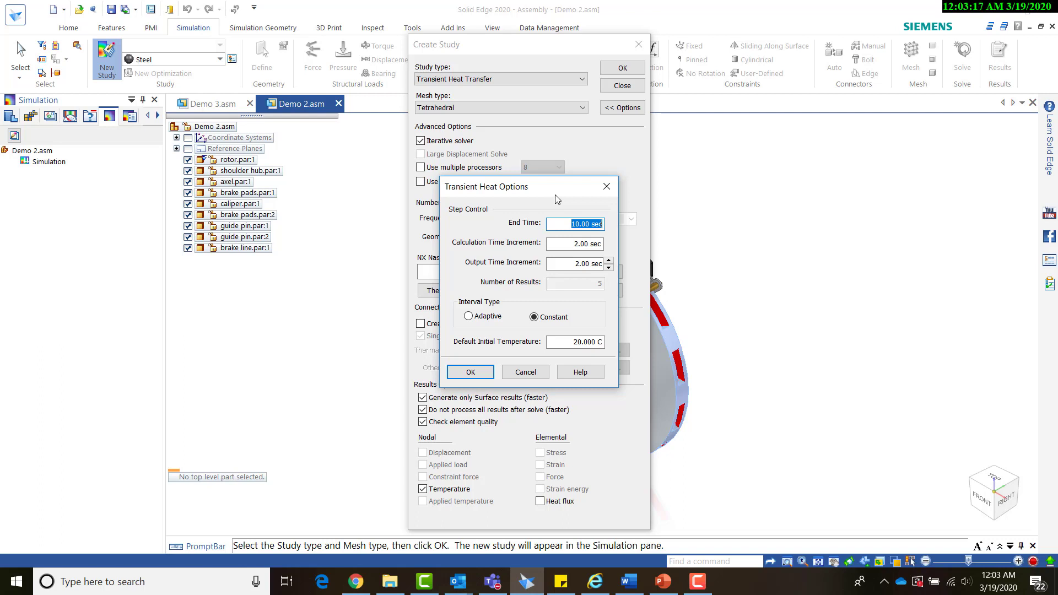
# Set the transient heat end time to 2400 sec with a 20 sec calculation time increment, and create the study
pyautogui.write('2400')
pyautogui.click(578, 242)
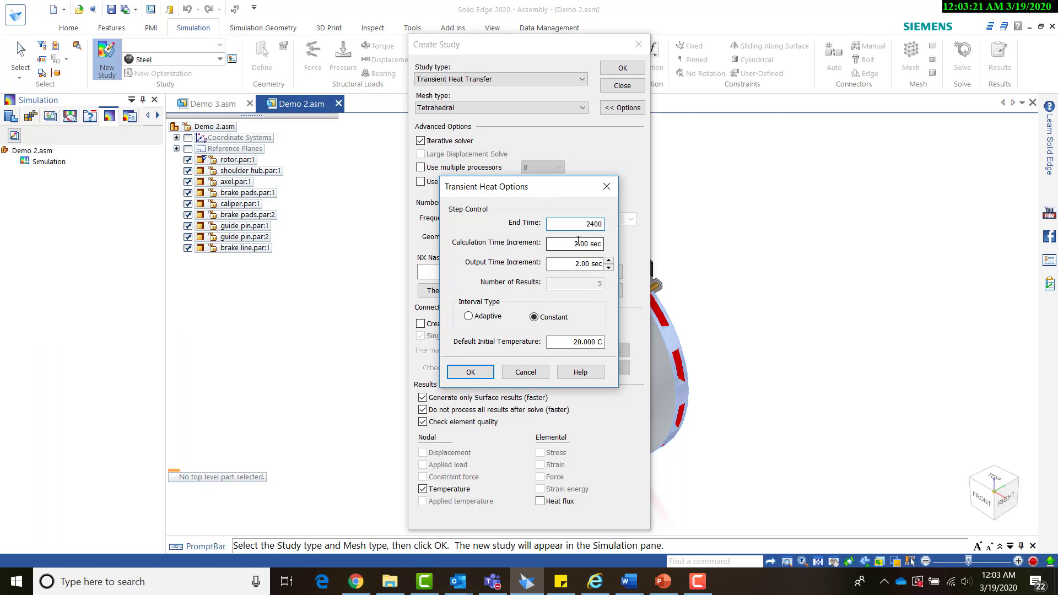
pyautogui.click(587, 243)
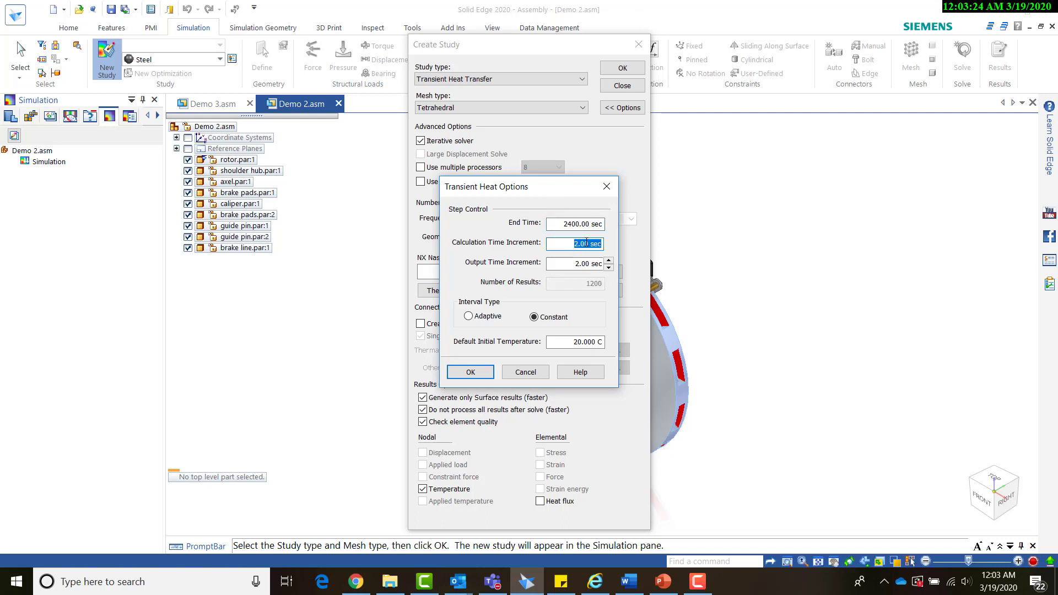
pyautogui.write('20')
pyautogui.click(571, 263)
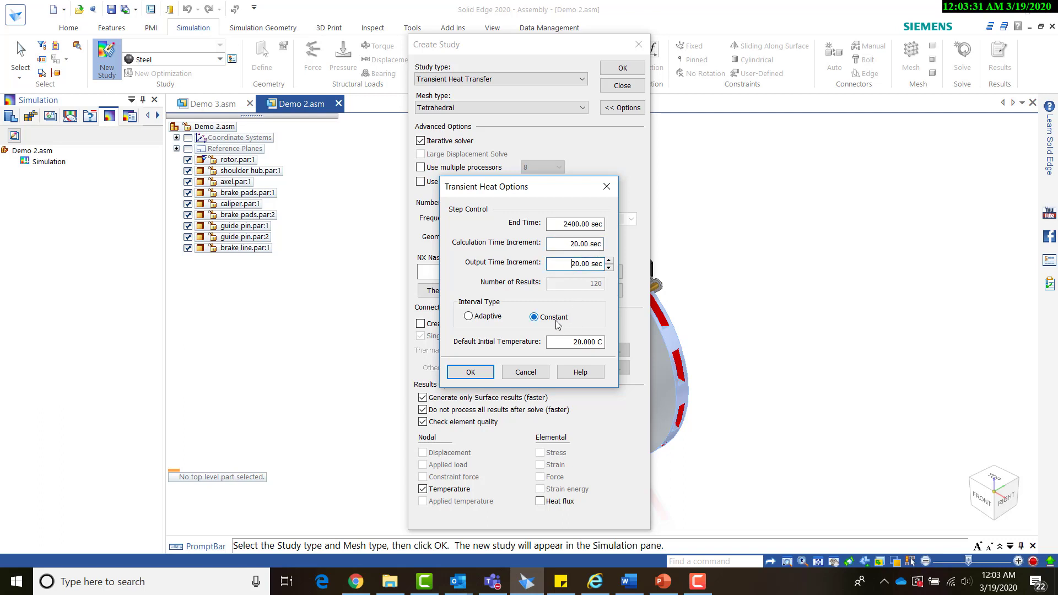
pyautogui.click(486, 374)
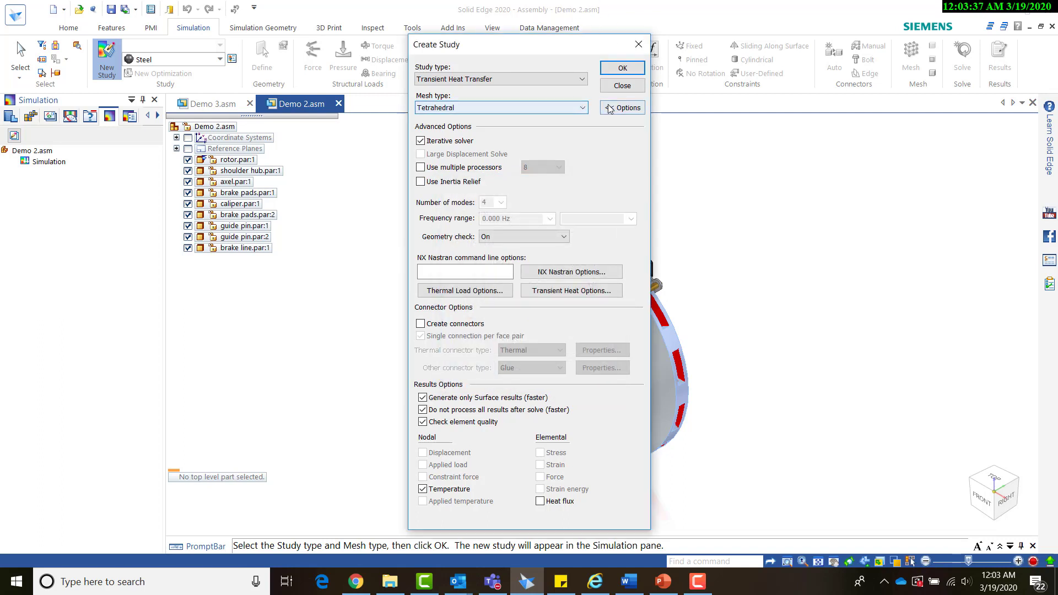
pyautogui.click(619, 70)
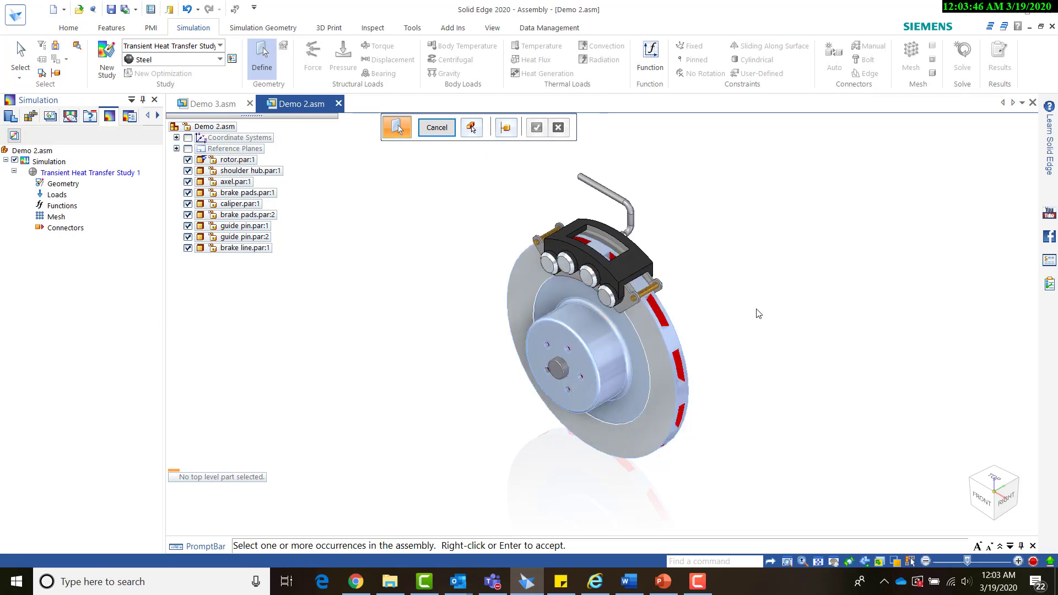
# Try selecting the rotor as the study geometry, and clear the selection
pyautogui.click(649, 364)
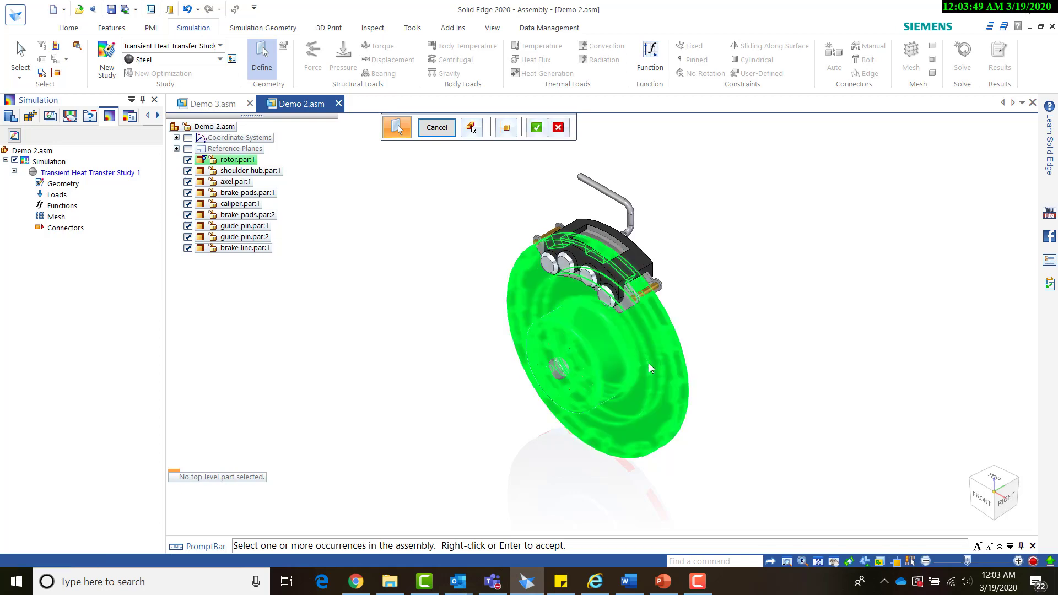
pyautogui.click(559, 128)
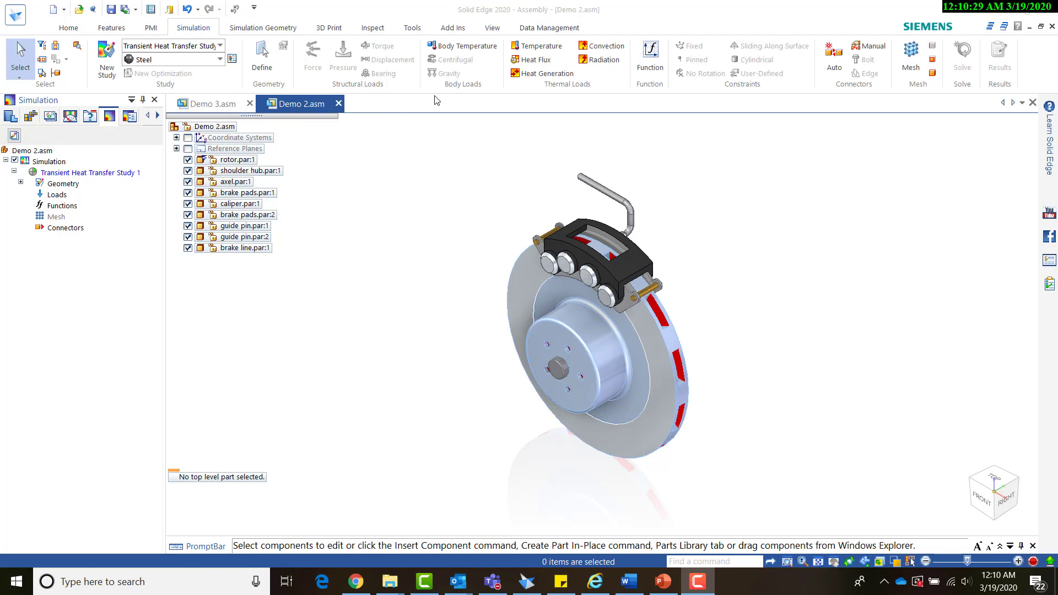
# Apply a body temperature load of 20 °C to the brake assembly
pyautogui.click(485, 53)
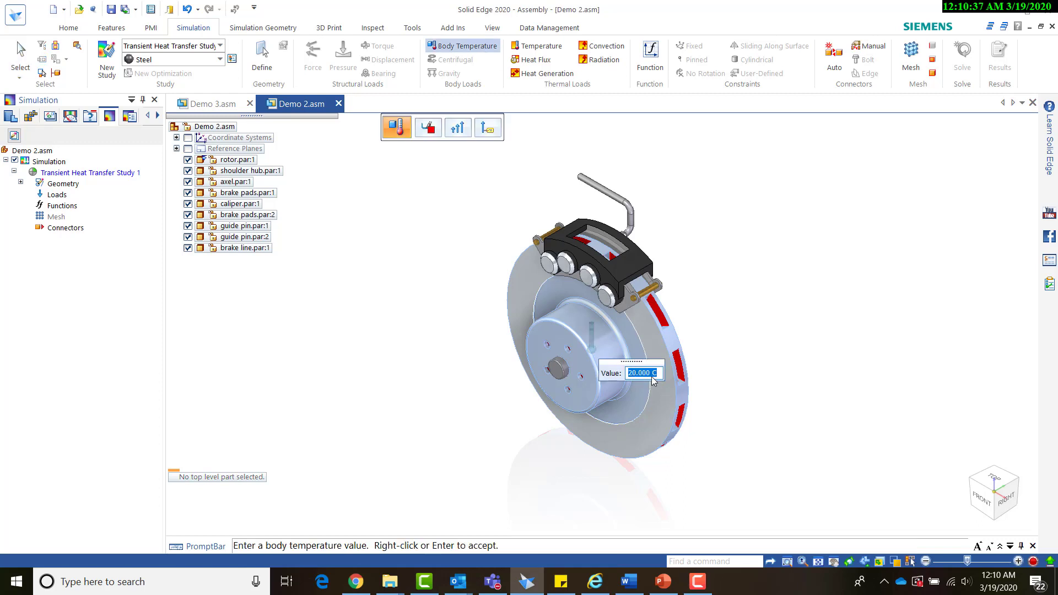
pyautogui.press('Return')
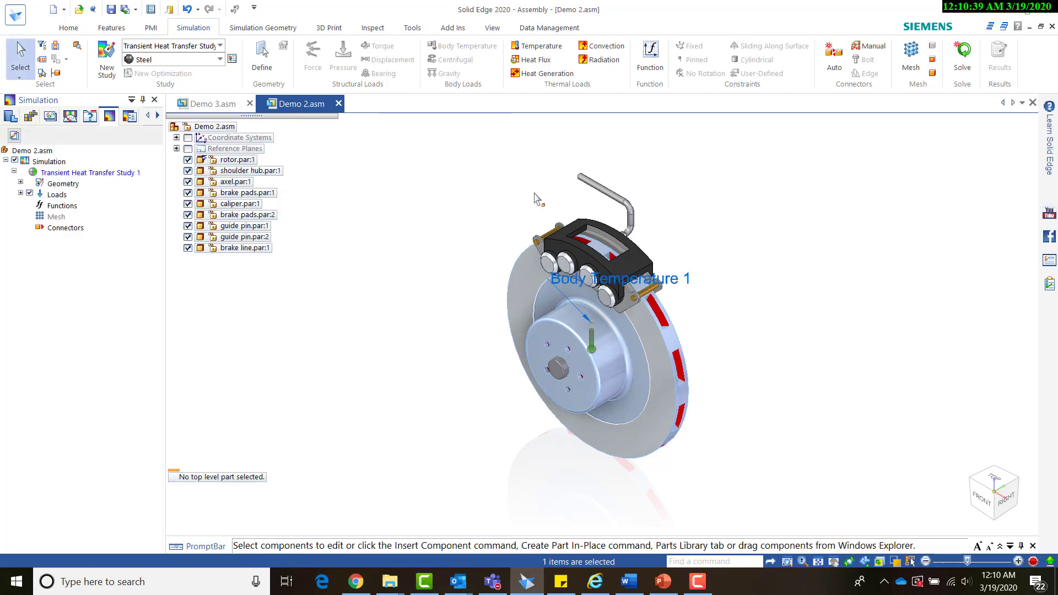
# Apply a 120 W heat flux load to the rotor's flat ring-shaped braking surface
pyautogui.click(537, 60)
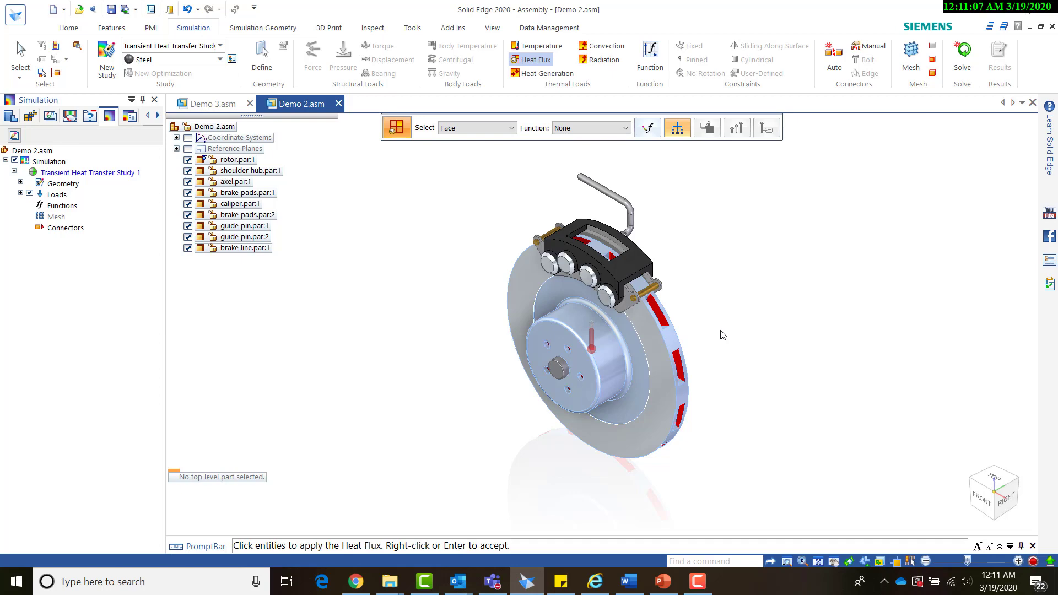
pyautogui.click(652, 379)
pyautogui.moveTo(773, 327); pyautogui.dragTo(751, 288, button='middle')
pyautogui.moveTo(754, 293)
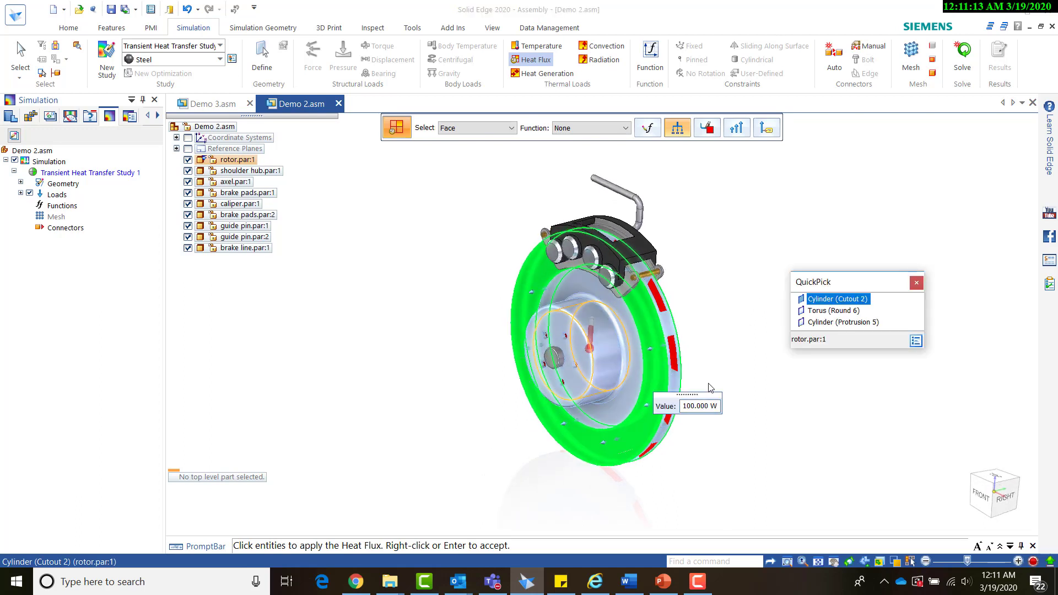
pyautogui.click(708, 408)
pyautogui.doubleClick(707, 408)
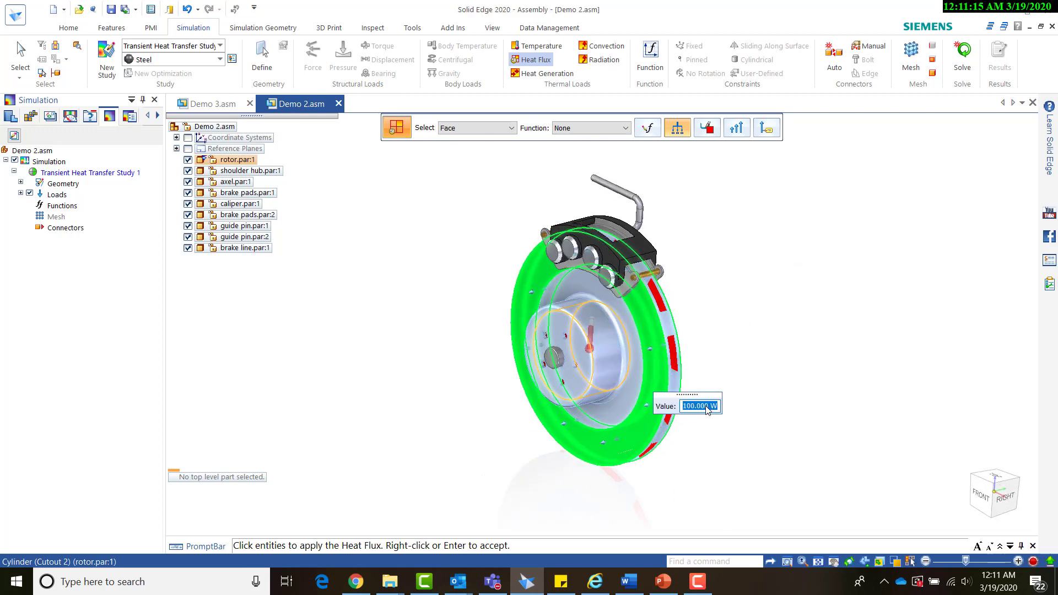
pyautogui.write('120 w')
pyautogui.press('Return')
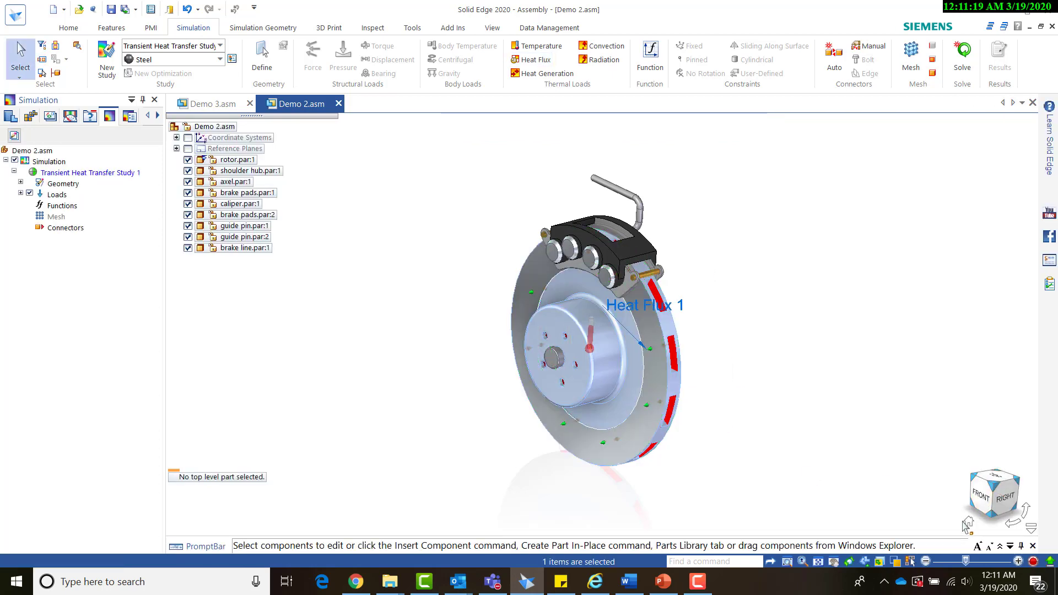
pyautogui.click(993, 487)
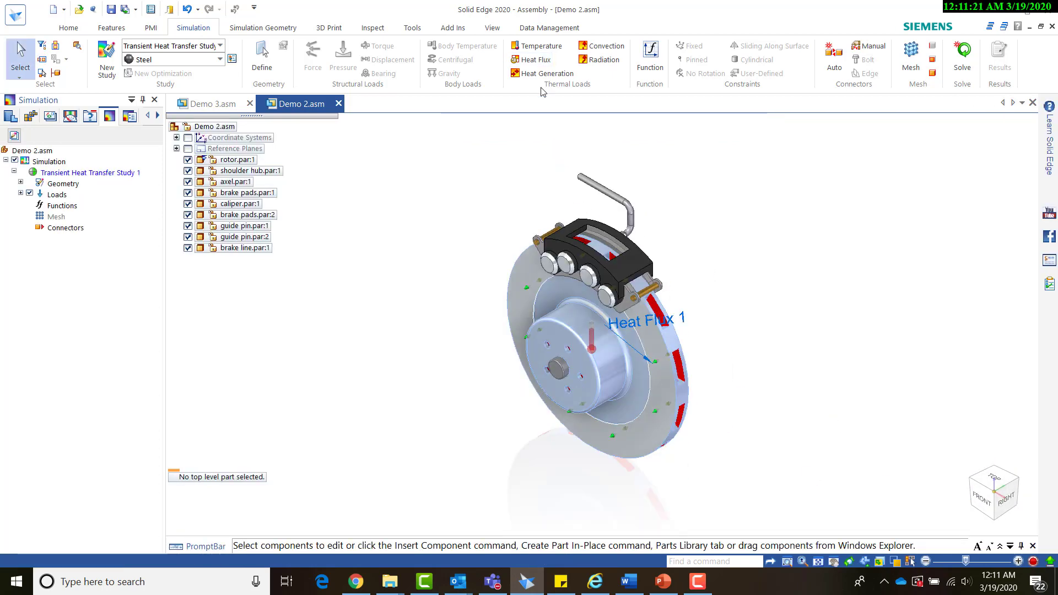
# Start a convection load by feature and select the rotor's hub, disc and inner features on its front and back sides
pyautogui.click(614, 47)
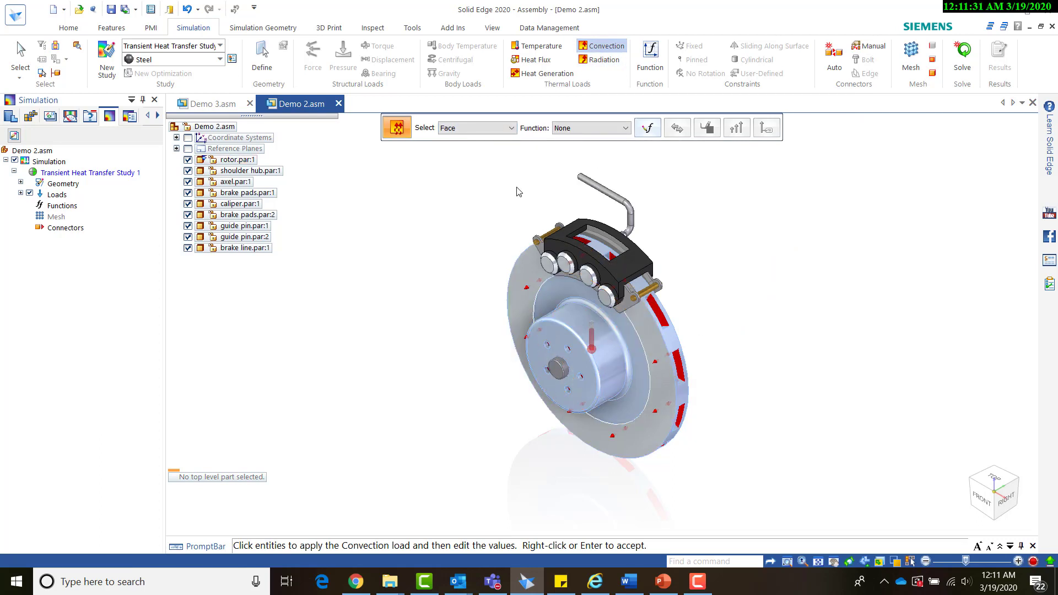
pyautogui.click(478, 128)
pyautogui.click(485, 157)
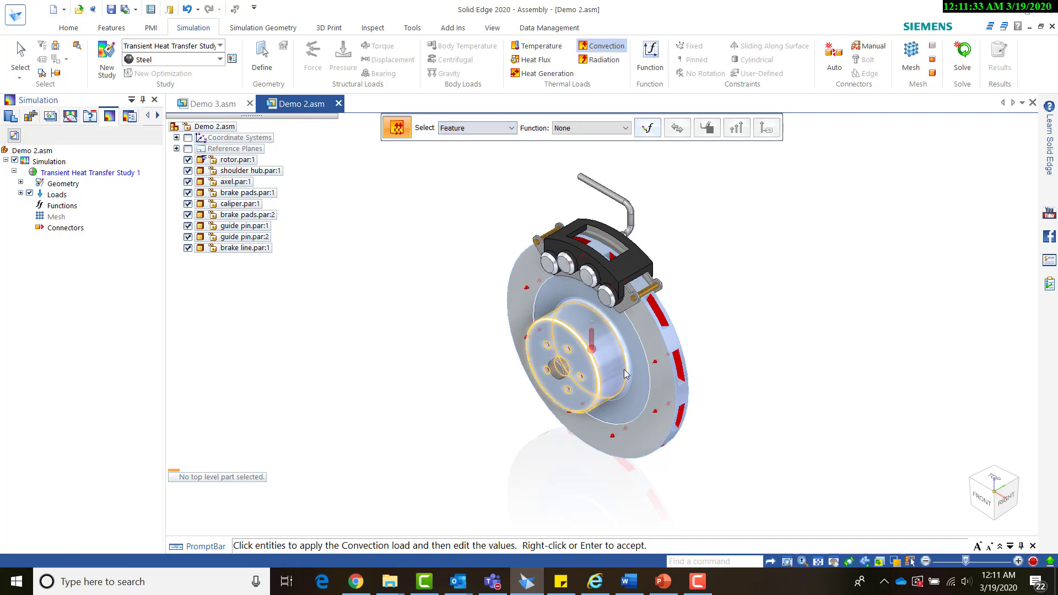
pyautogui.click(603, 320)
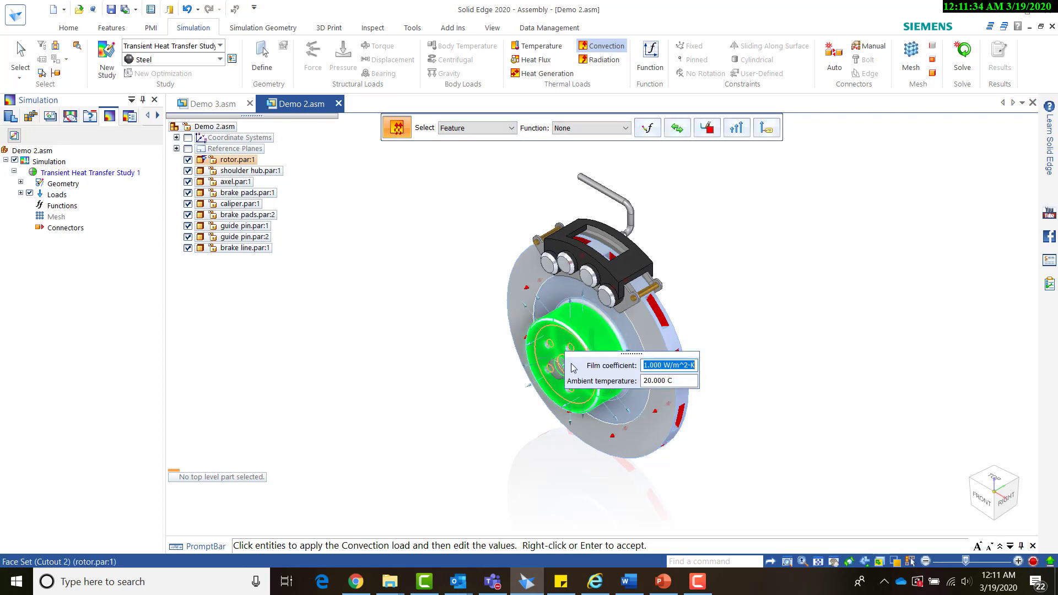
pyautogui.click(649, 333)
pyautogui.moveTo(648, 333); pyautogui.dragTo(559, 324, button='middle')
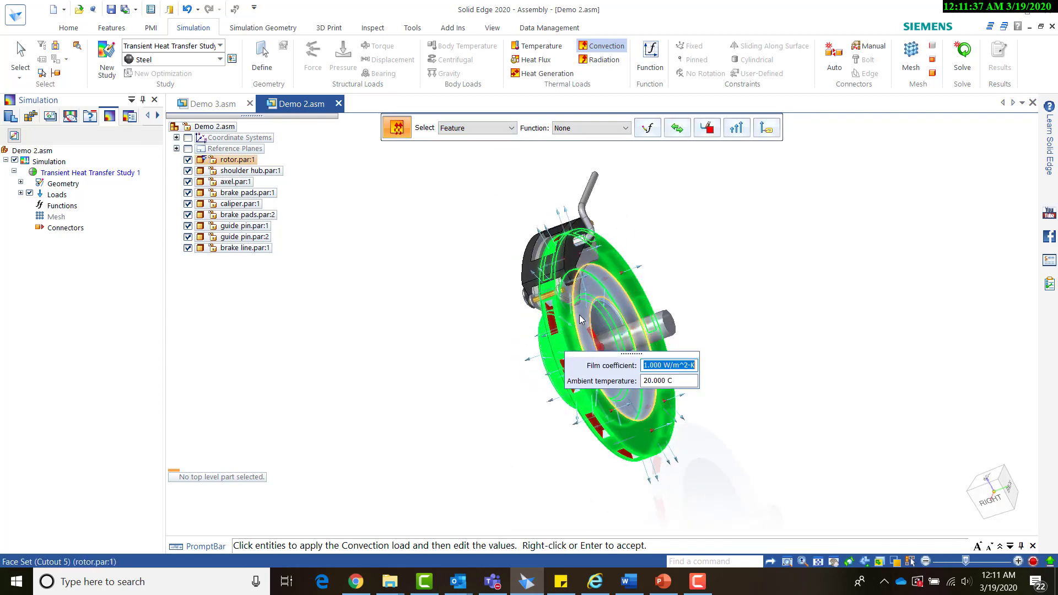
pyautogui.click(605, 296)
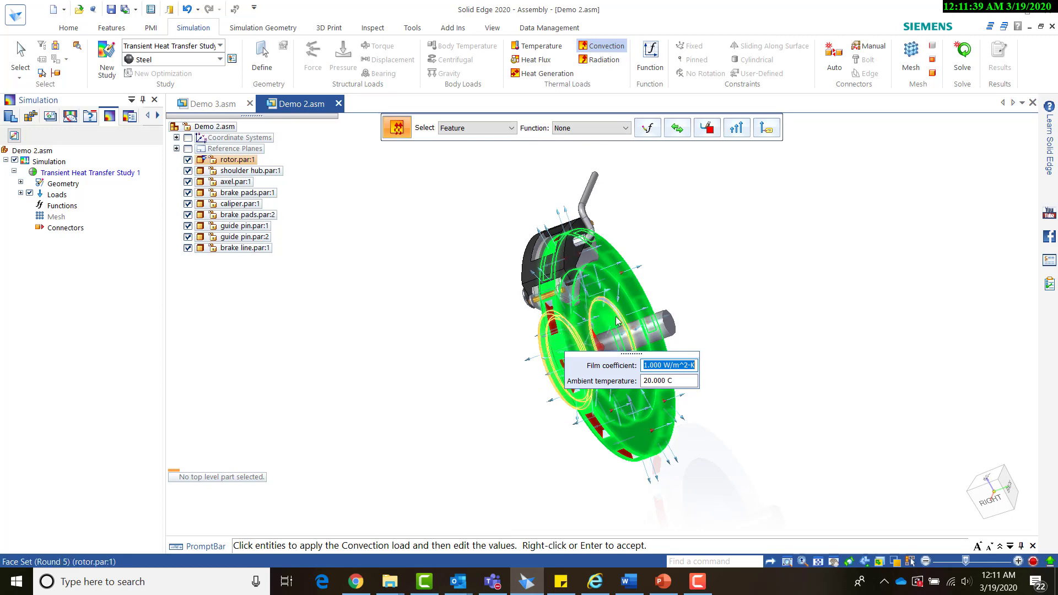
pyautogui.moveTo(615, 311); pyautogui.dragTo(539, 368, button='middle')
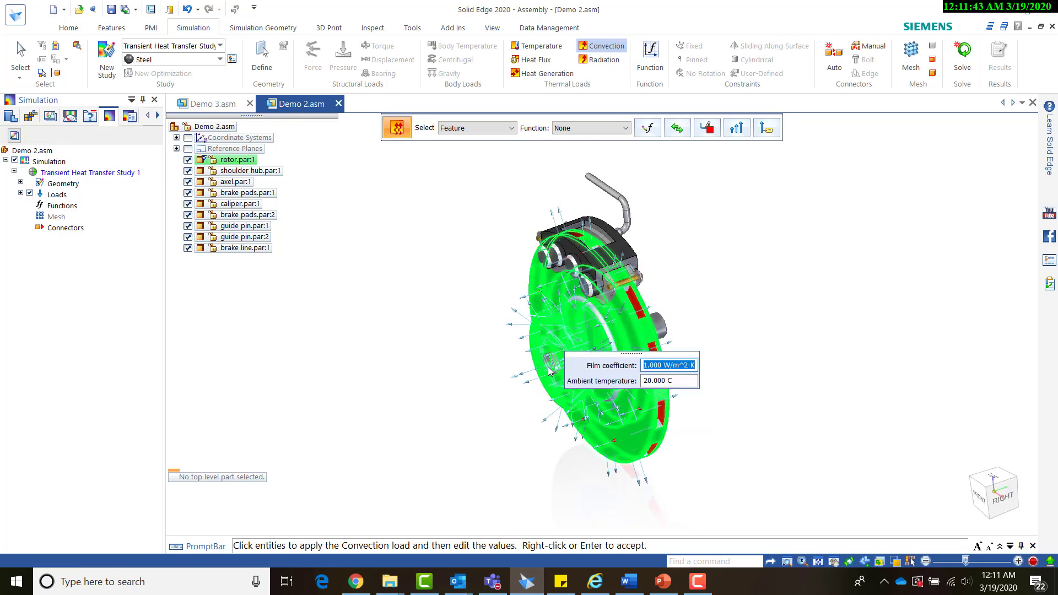
pyautogui.scroll(-3, 664, 313)
pyautogui.scroll(2, 622, 321)
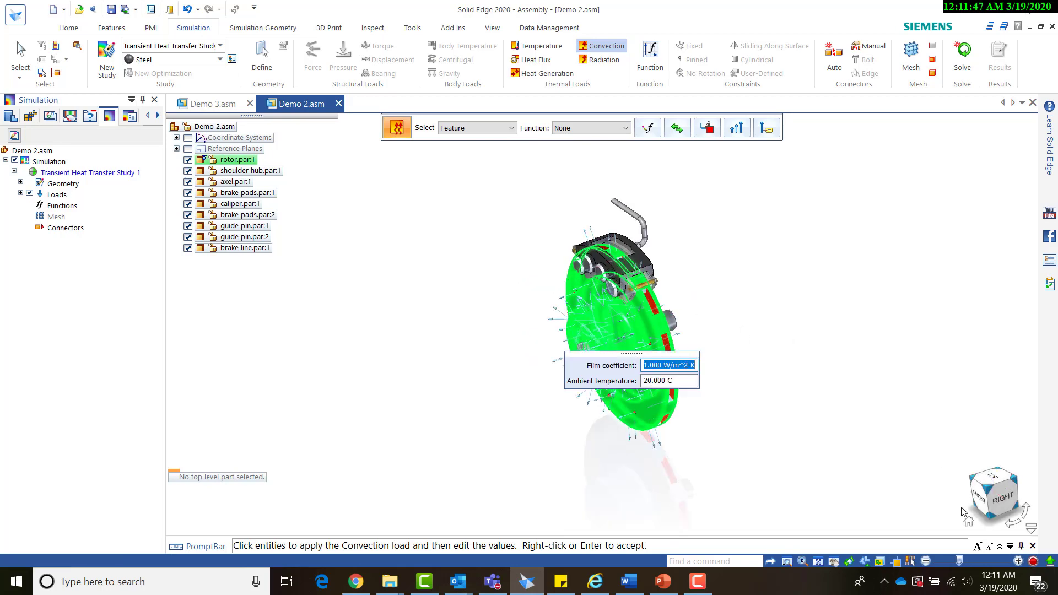
pyautogui.click(968, 520)
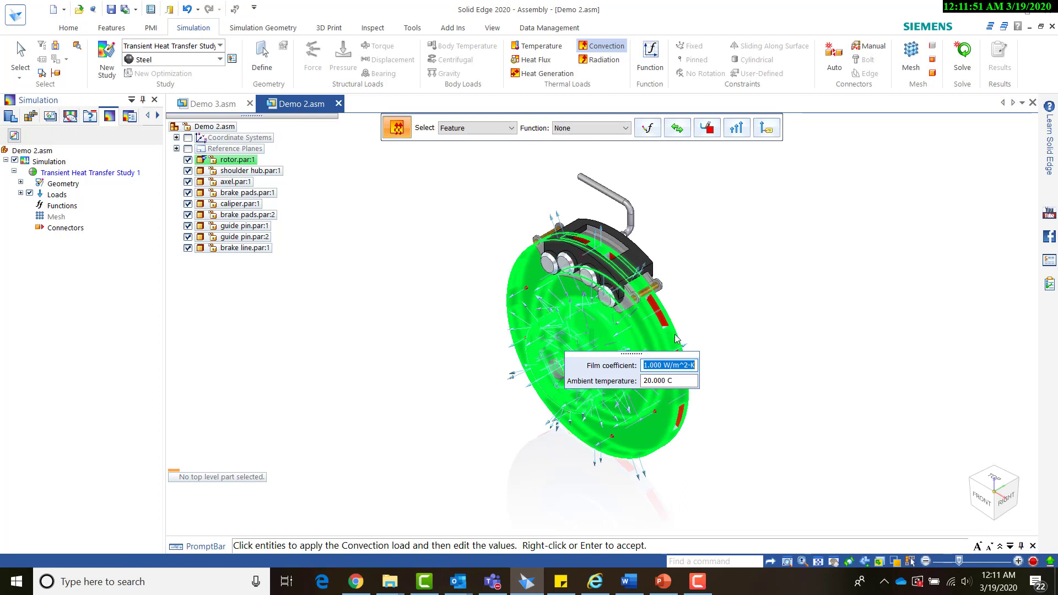
# Set the convection load's film coefficient to 50 W/m^2-K and ambient temperature to 20 °C, apply it, and hide all loads
pyautogui.write('50')
pyautogui.press('Tab')
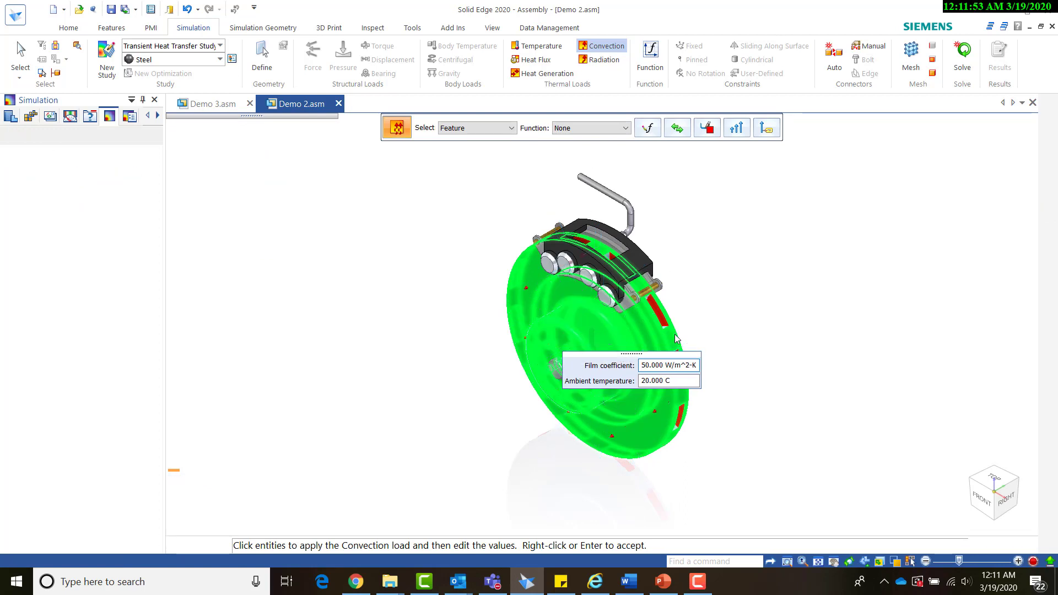
pyautogui.write('20')
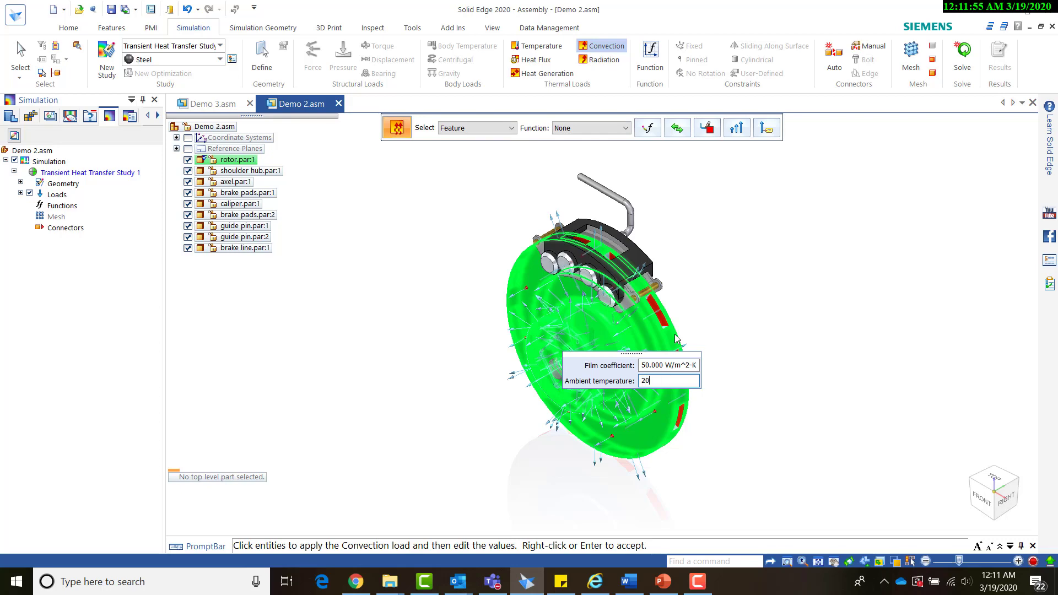
pyautogui.press('Return')
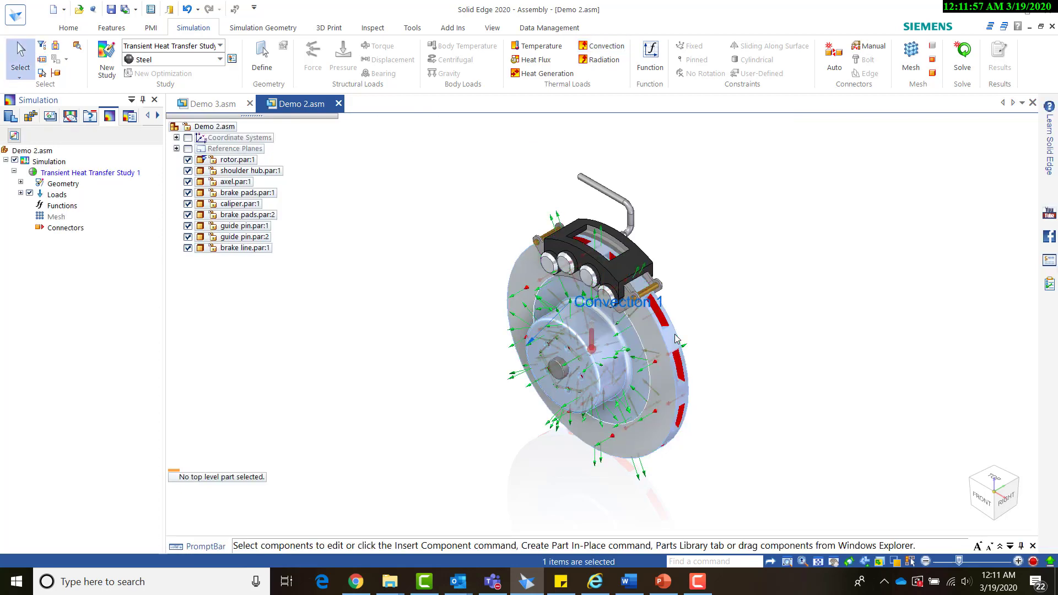
pyautogui.click(695, 286)
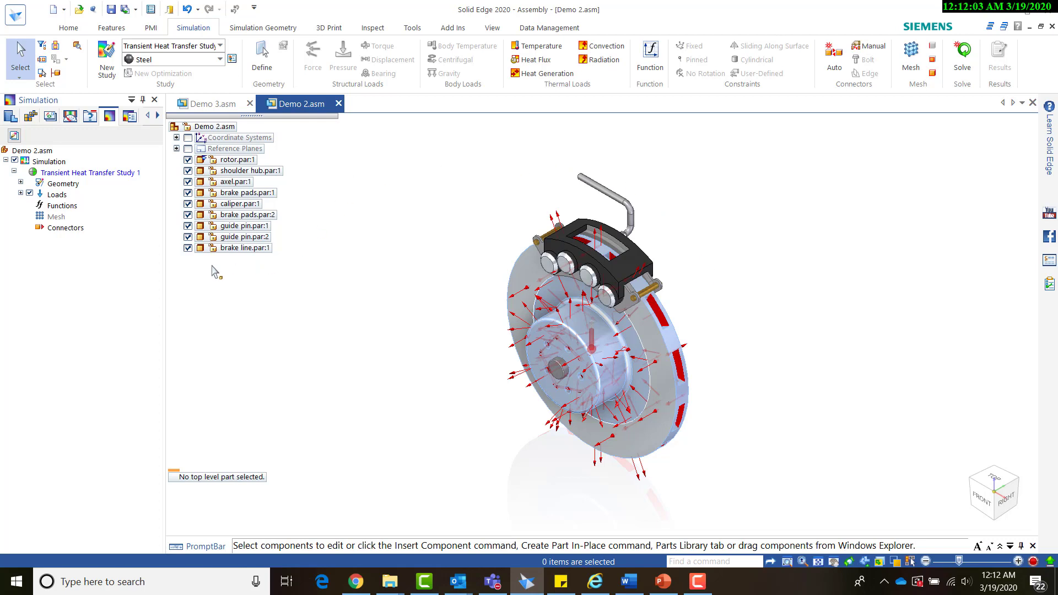
pyautogui.click(30, 194)
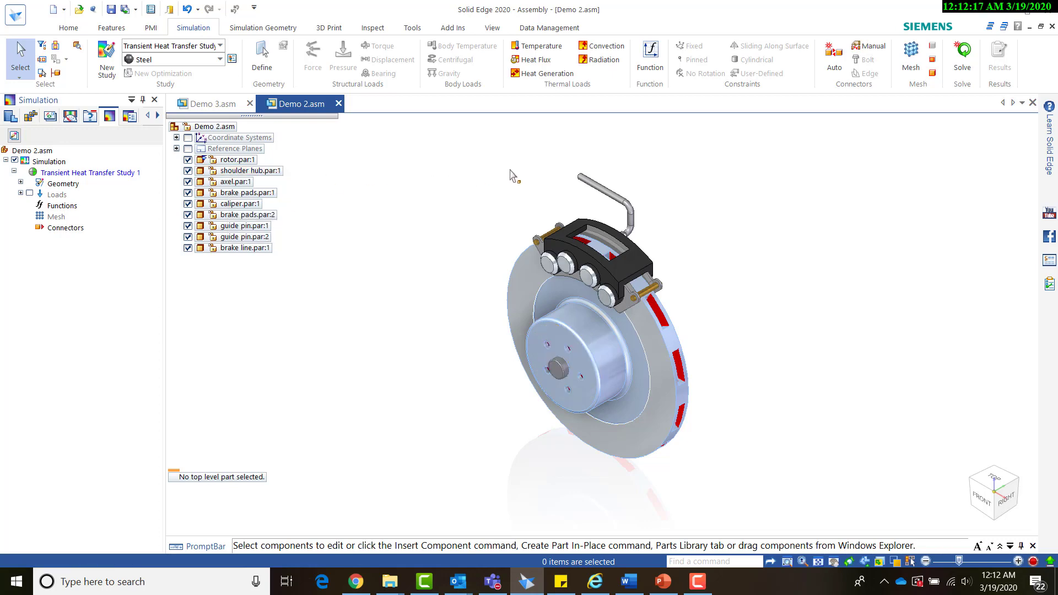
# Start a Factor vs Time function with a factor of 1 at both 0 and 400 sec
pyautogui.click(656, 66)
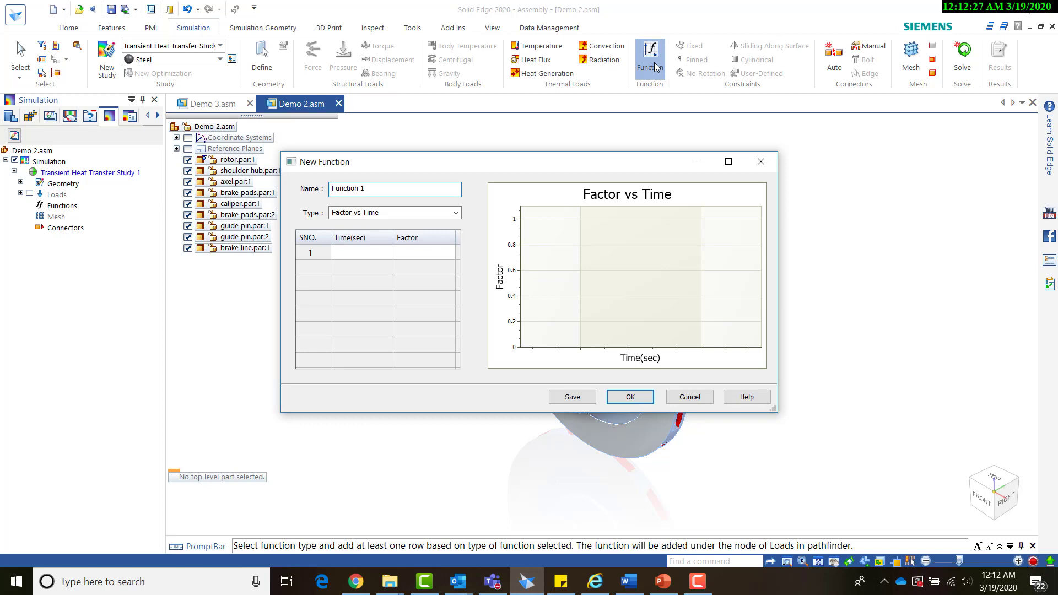
pyautogui.click(369, 252)
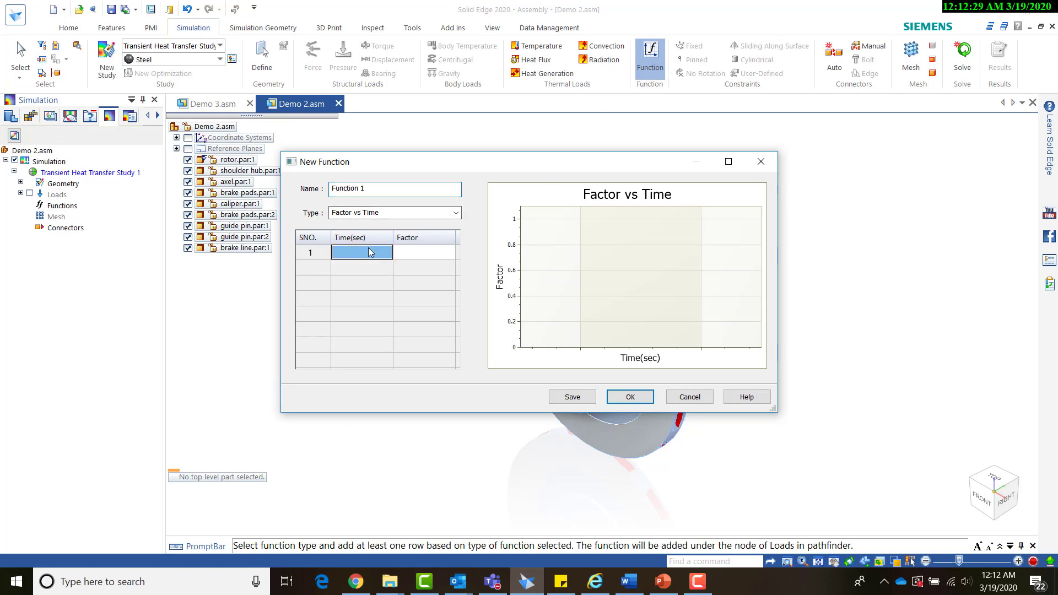
pyautogui.click(371, 252)
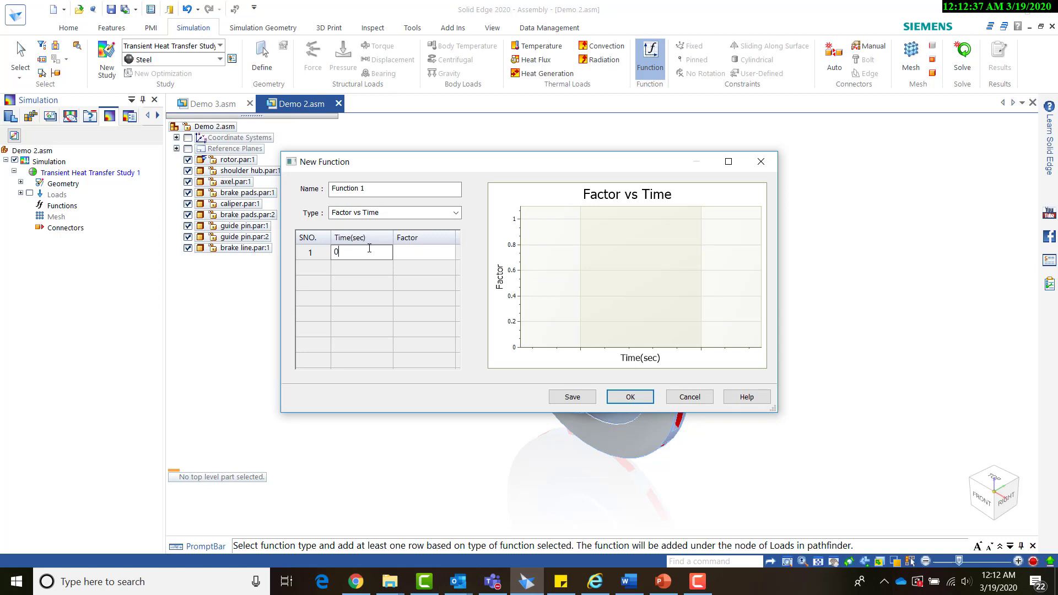
pyautogui.press('Tab')
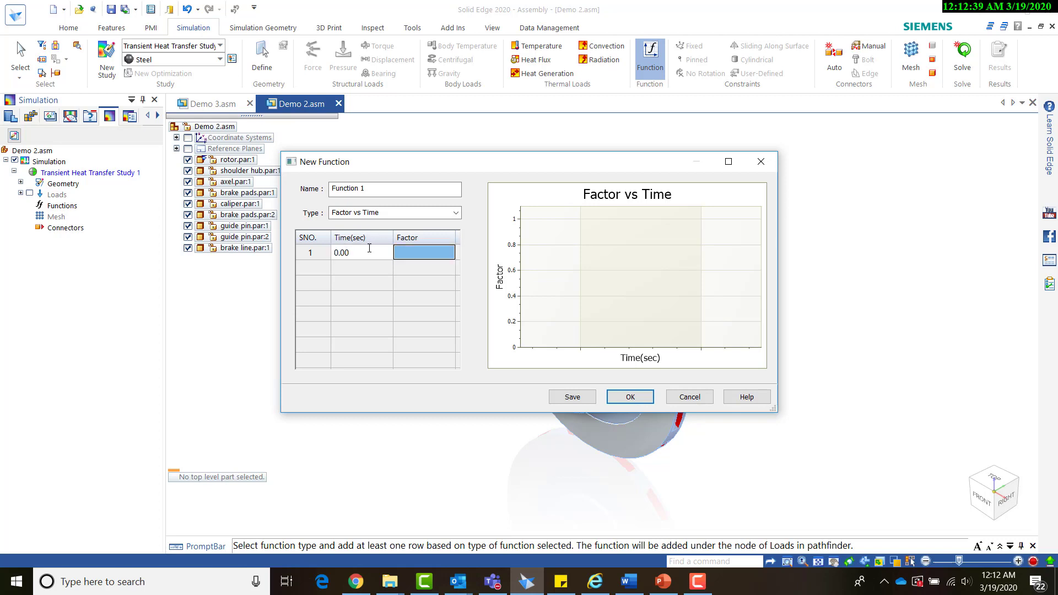
pyautogui.write('1')
pyautogui.press('Tab')
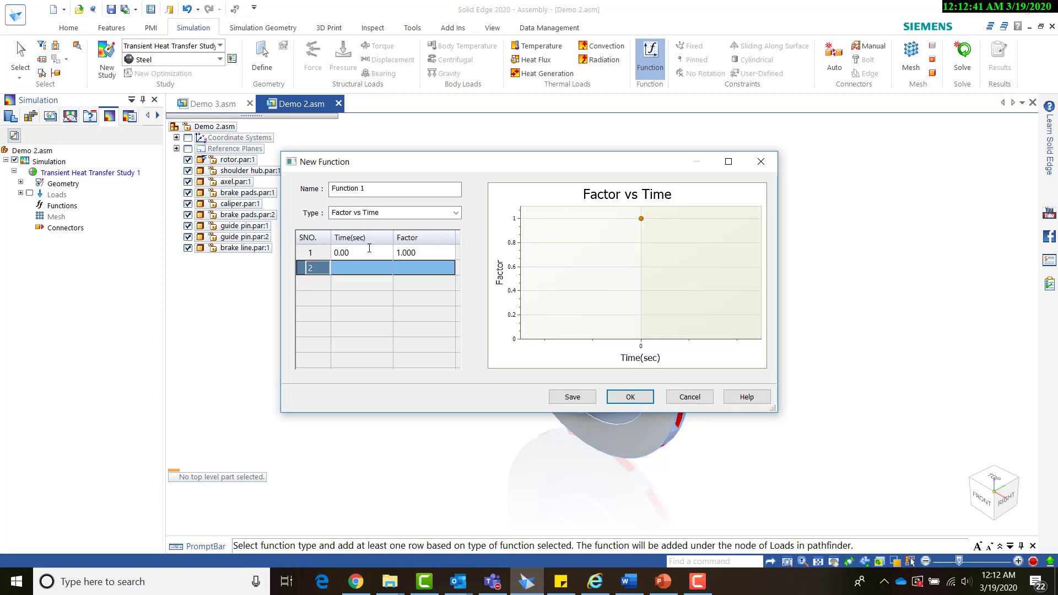
pyautogui.press('Tab')
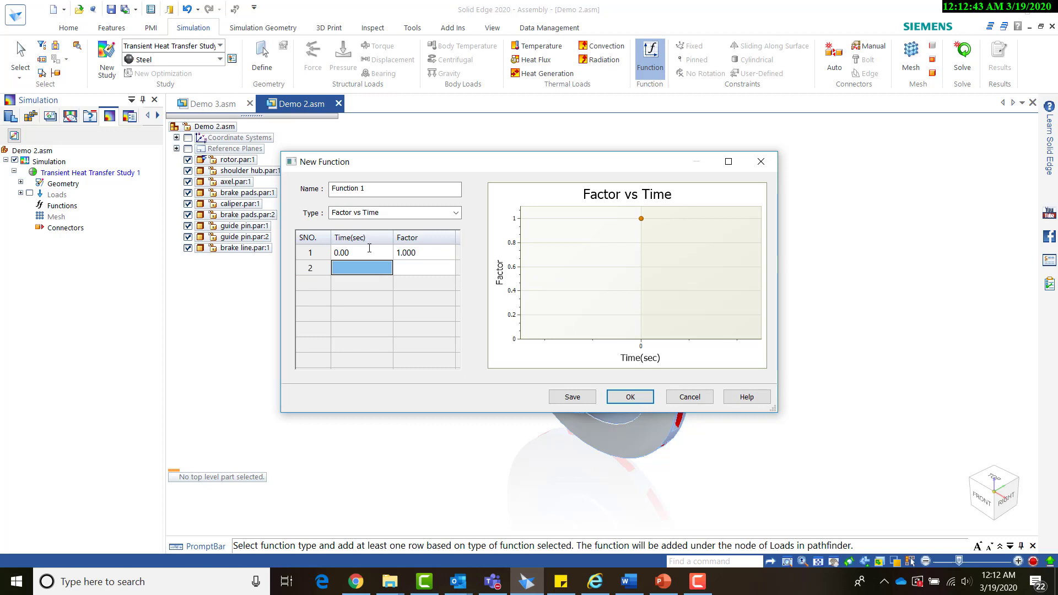
pyautogui.write('400')
pyautogui.press('Tab')
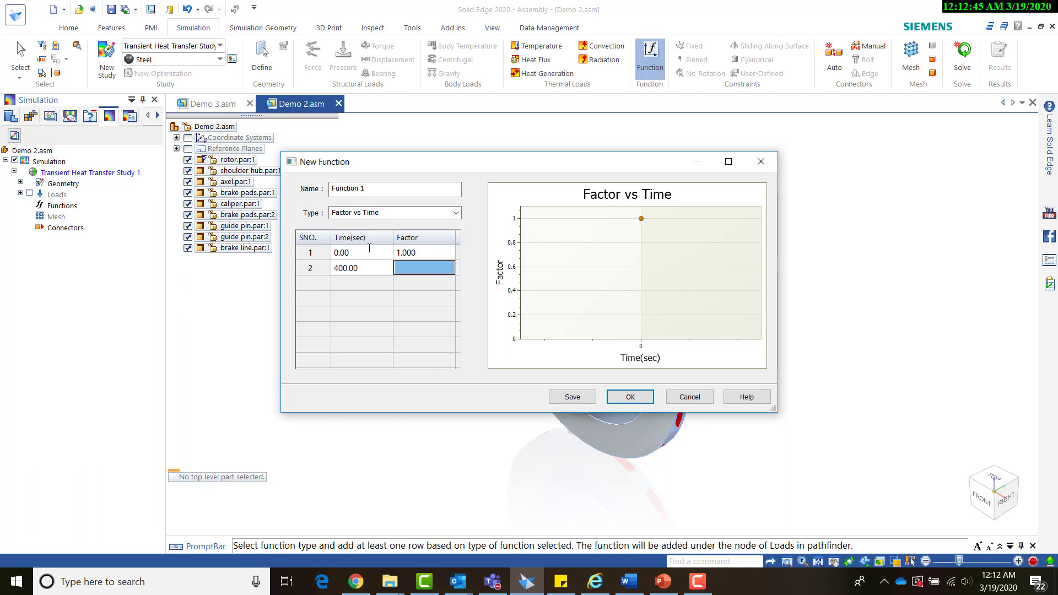
pyautogui.write('1')
pyautogui.press('Tab')
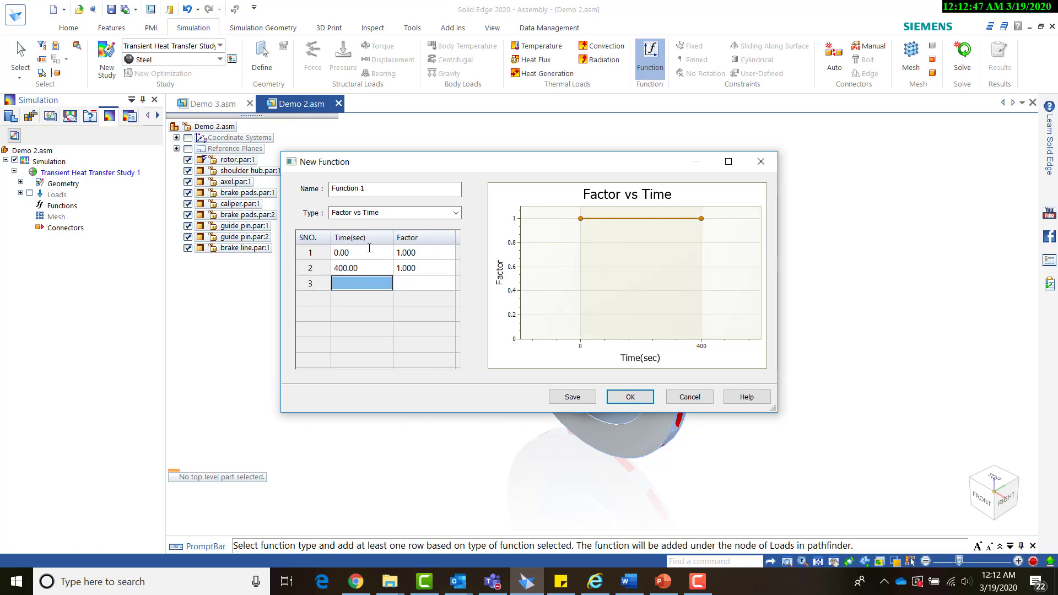
# Add function points with a factor of 1 at 1000 sec and 0 at 1400 sec
pyautogui.write('1000')
pyautogui.press('Tab')
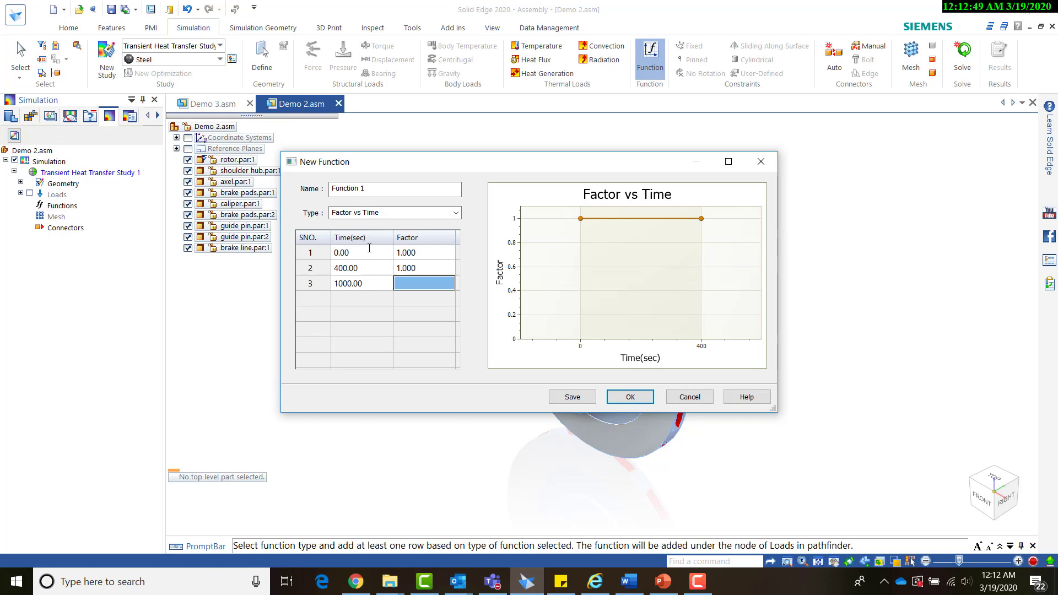
pyautogui.write('1')
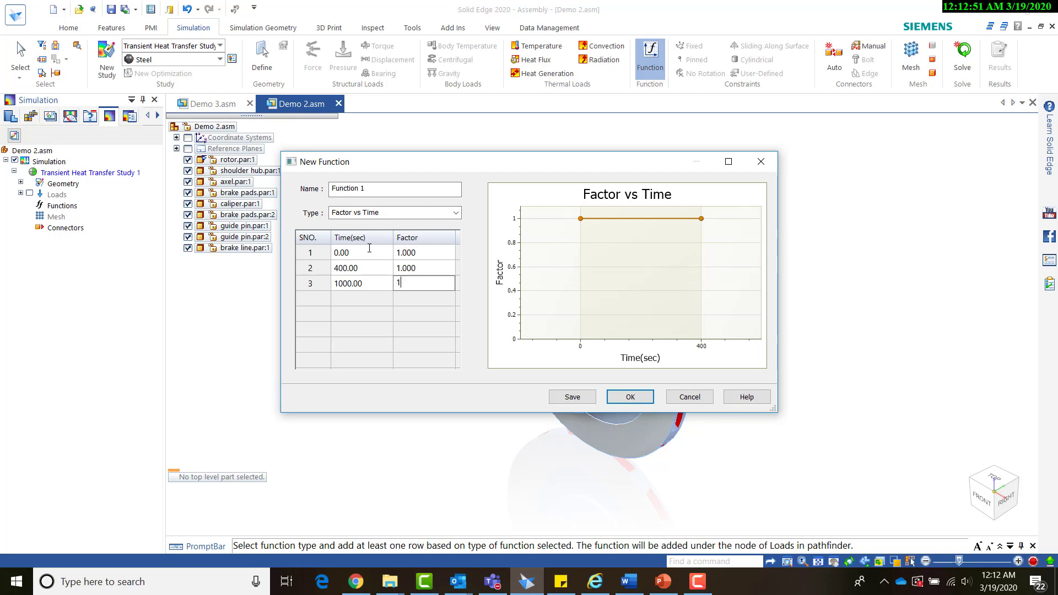
pyautogui.press('Tab')
pyautogui.write('14')
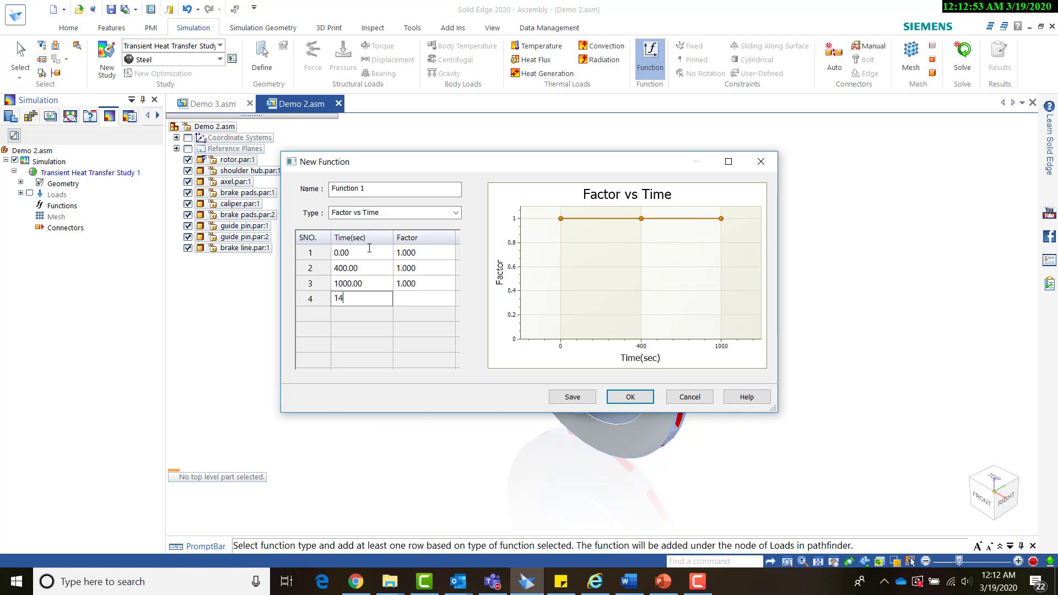
pyautogui.press('Tab')
pyautogui.write('0')
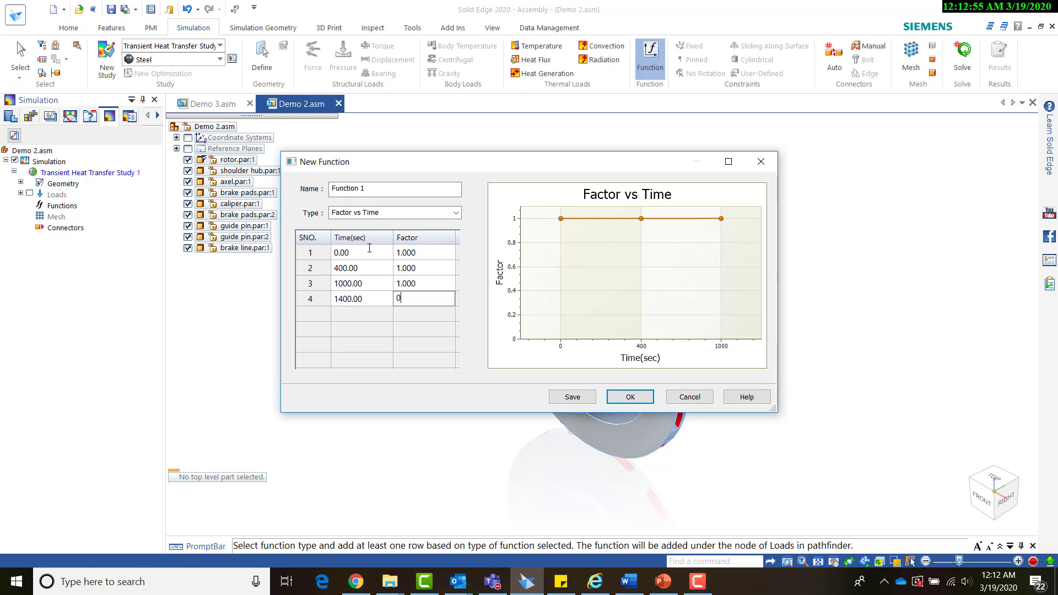
pyautogui.press('Return')
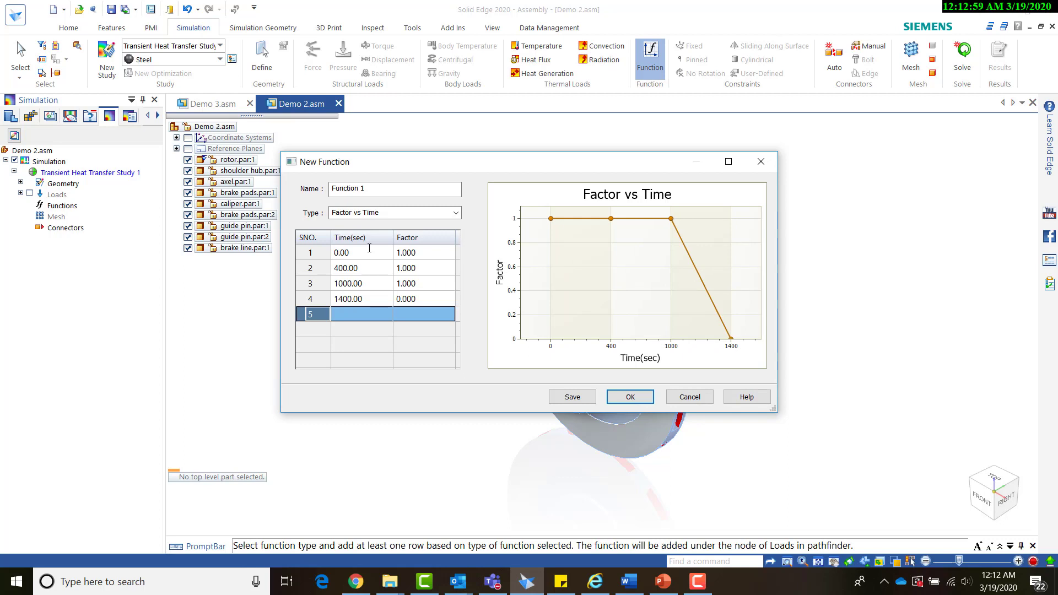
# Add function points with a factor of 0.5 at both 2000 and 2400 sec
pyautogui.write('2000')
pyautogui.press('Return')
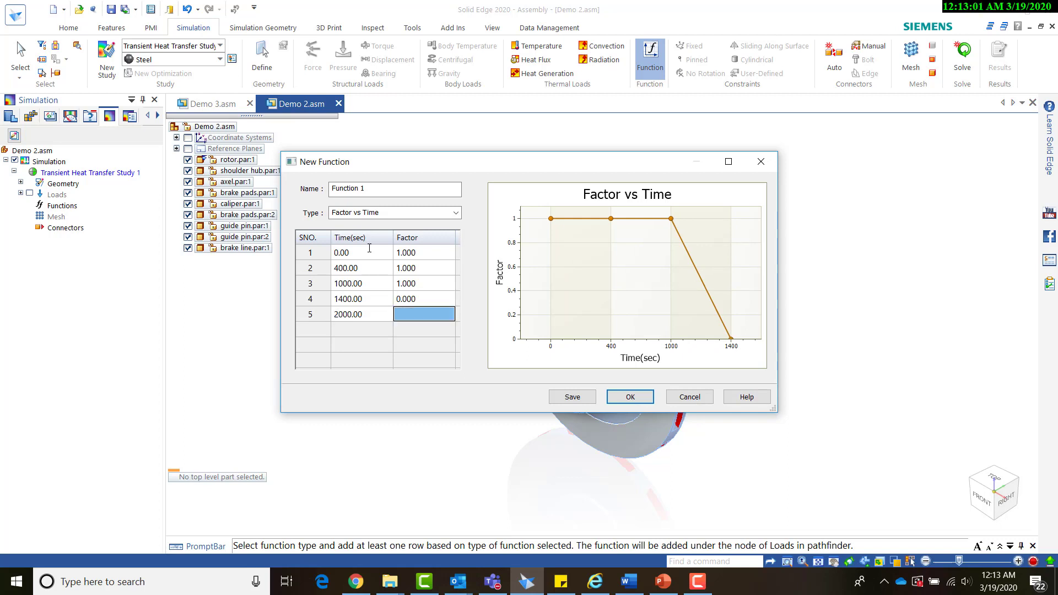
pyautogui.write('0.5')
pyautogui.press('Return')
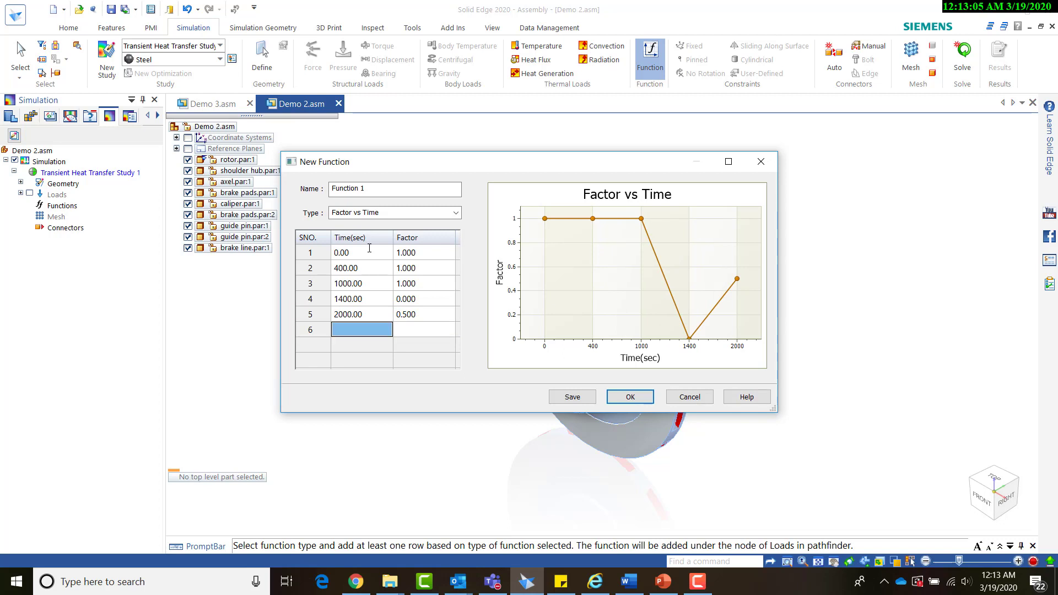
pyautogui.write('2400')
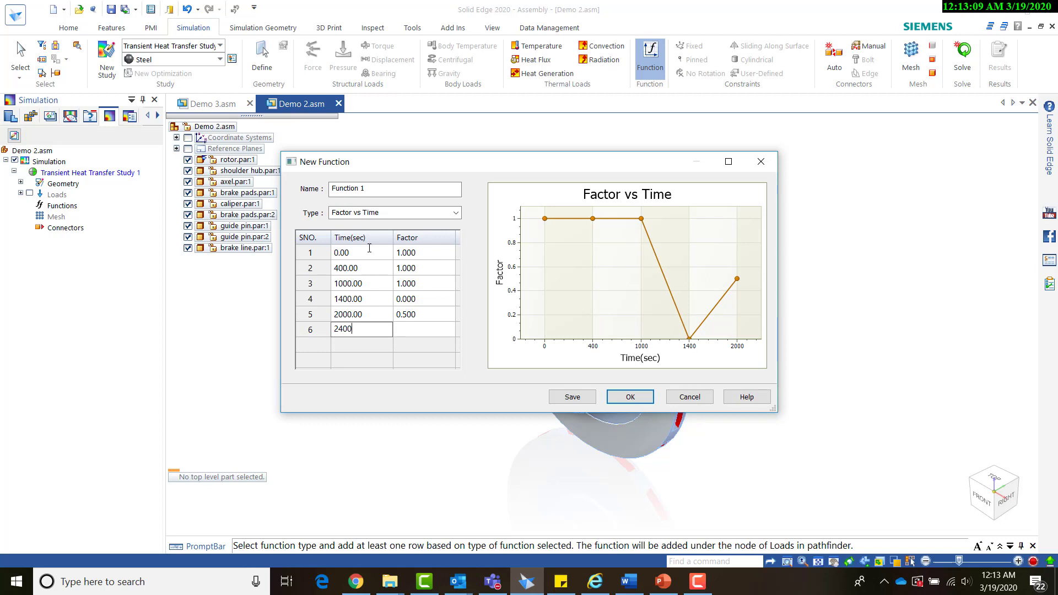
pyautogui.press('Return')
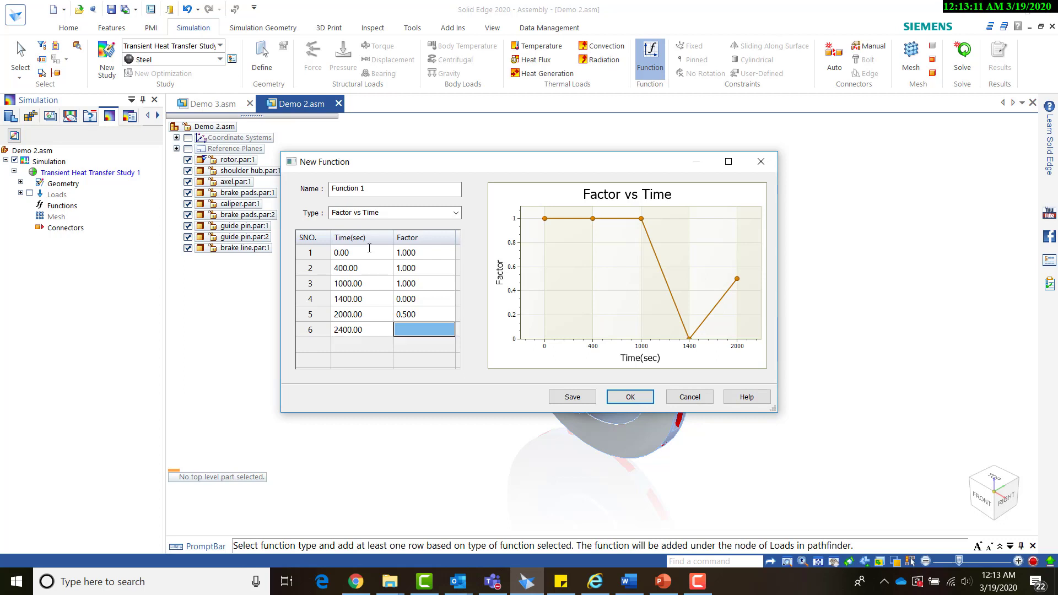
pyautogui.write('0.5')
pyautogui.press('Return')
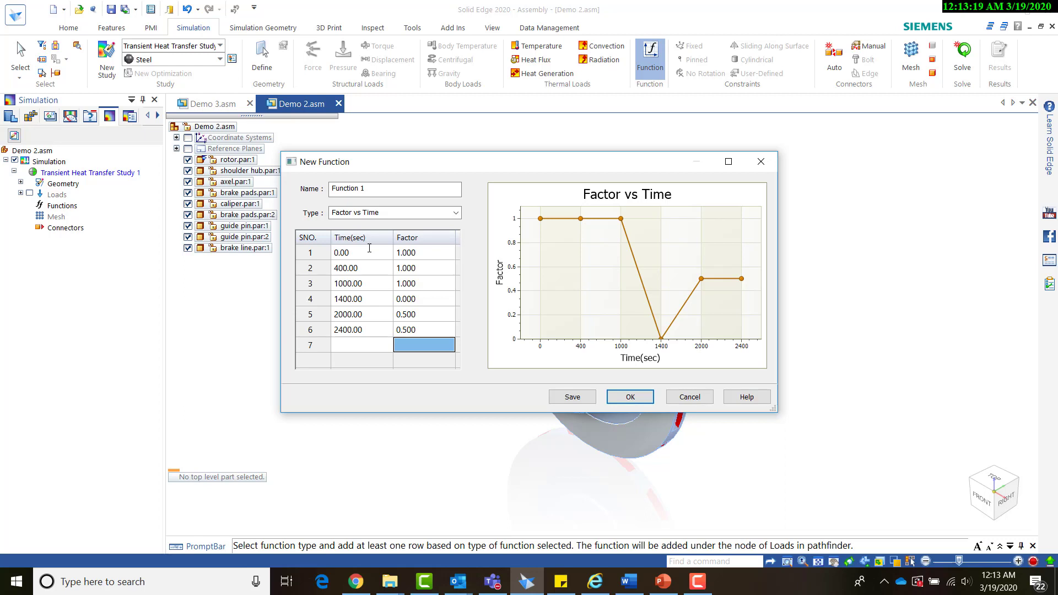
# Save the Factor vs Time function and select it among the transient heat transfer study's functions
pyautogui.click(593, 401)
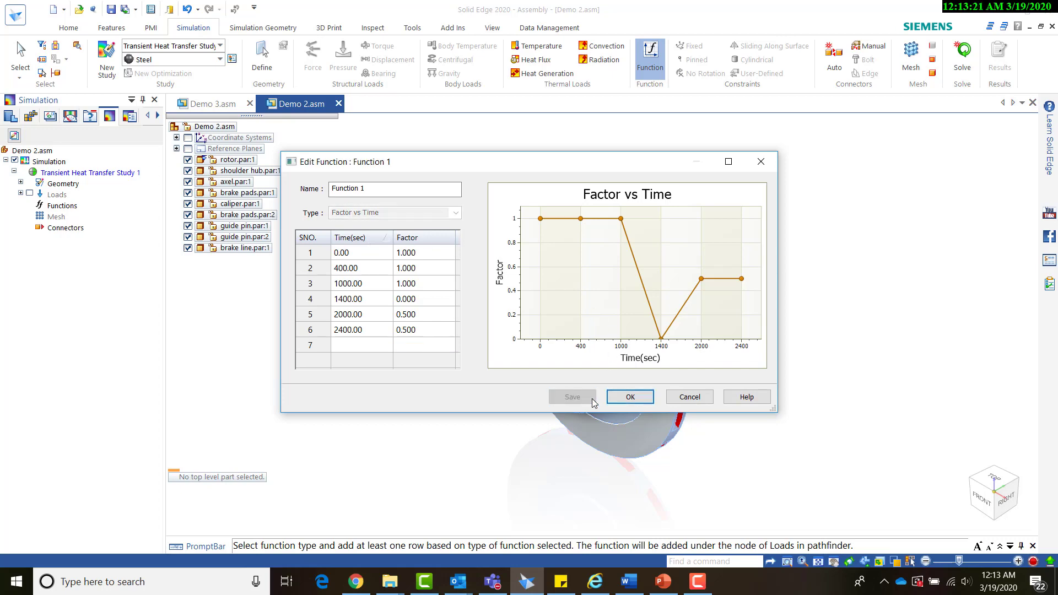
pyautogui.click(631, 397)
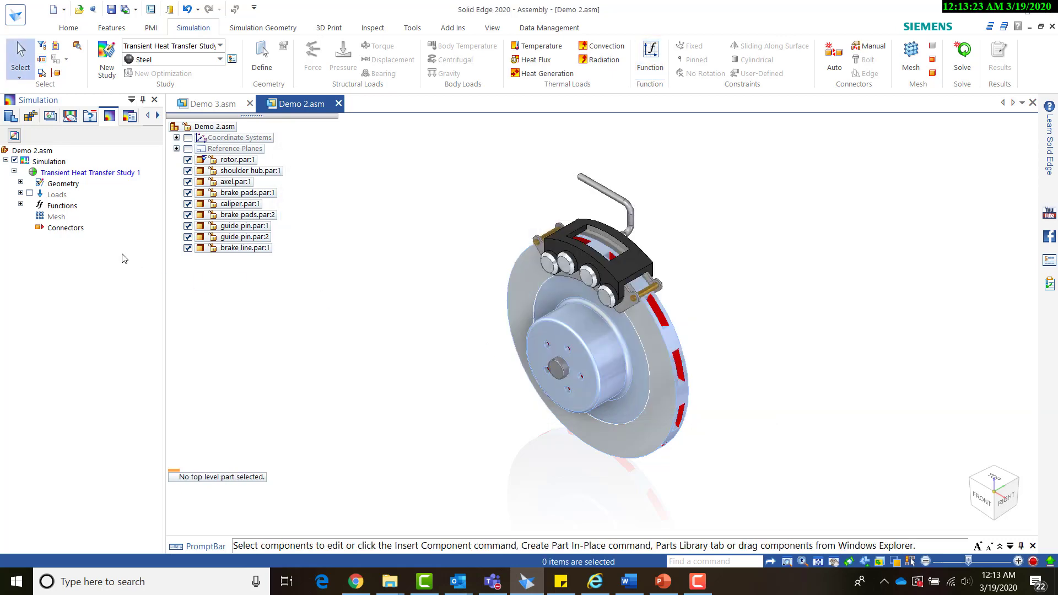
pyautogui.click(21, 205)
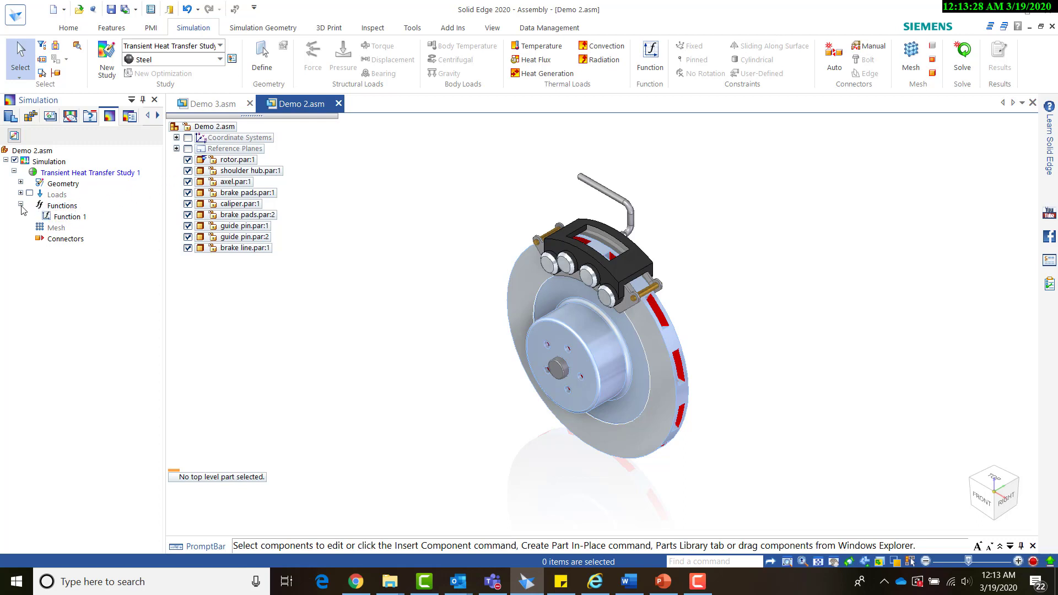
pyautogui.click(71, 220)
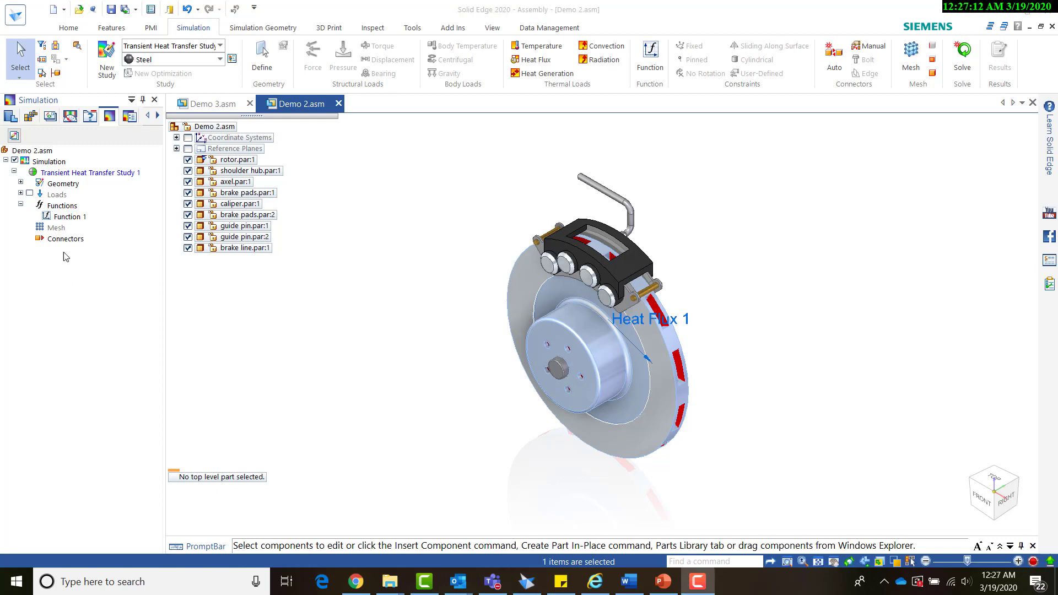
# Apply Function 1 to the Heat Flux 1 load on the rotor and turn its load display back off
pyautogui.click(21, 194)
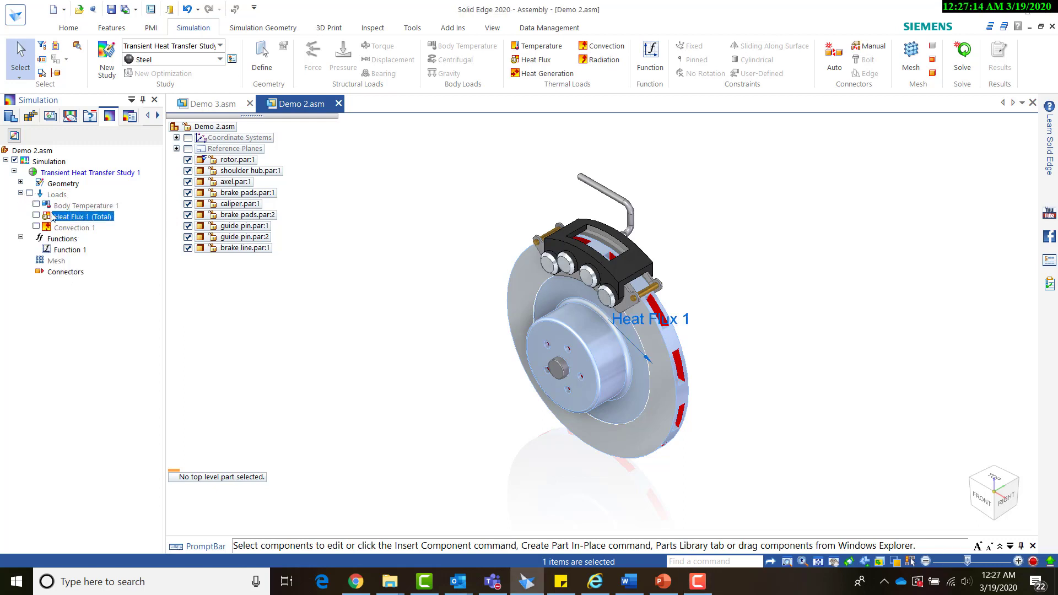
pyautogui.click(77, 216)
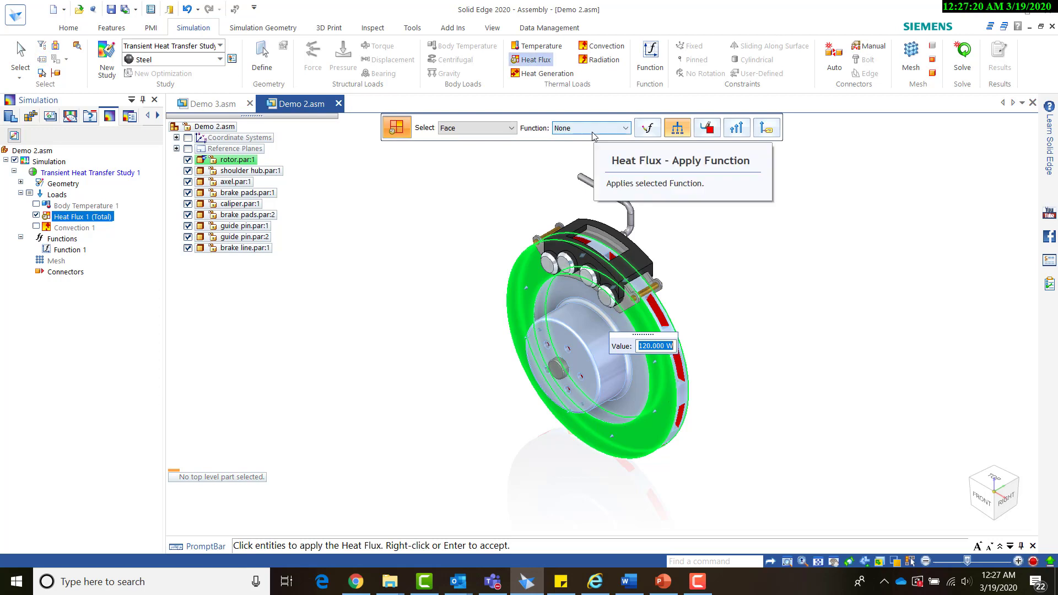
pyautogui.click(606, 127)
pyautogui.click(604, 149)
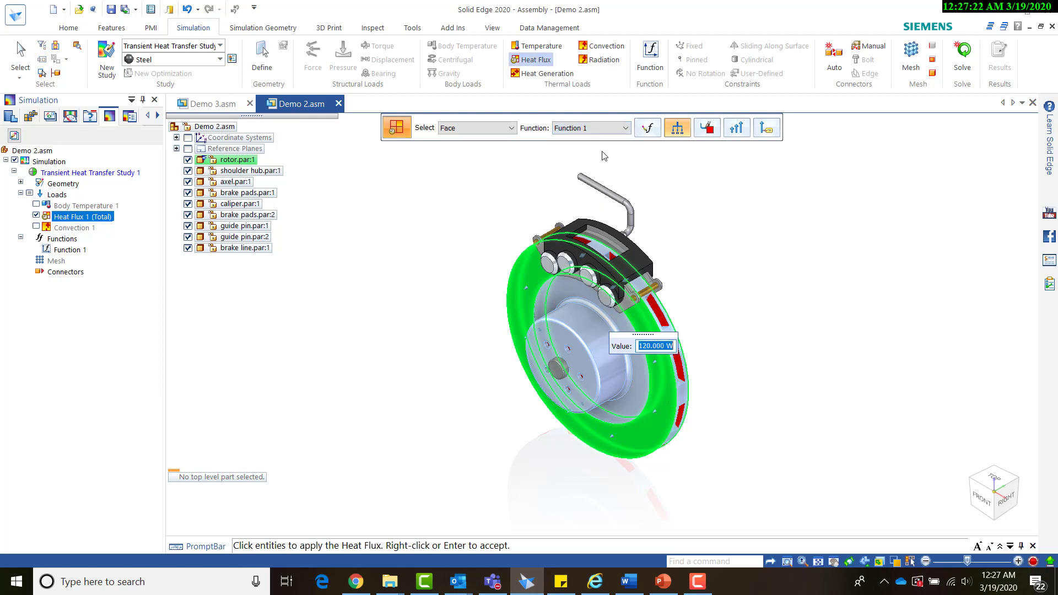
pyautogui.rightClick(492, 204)
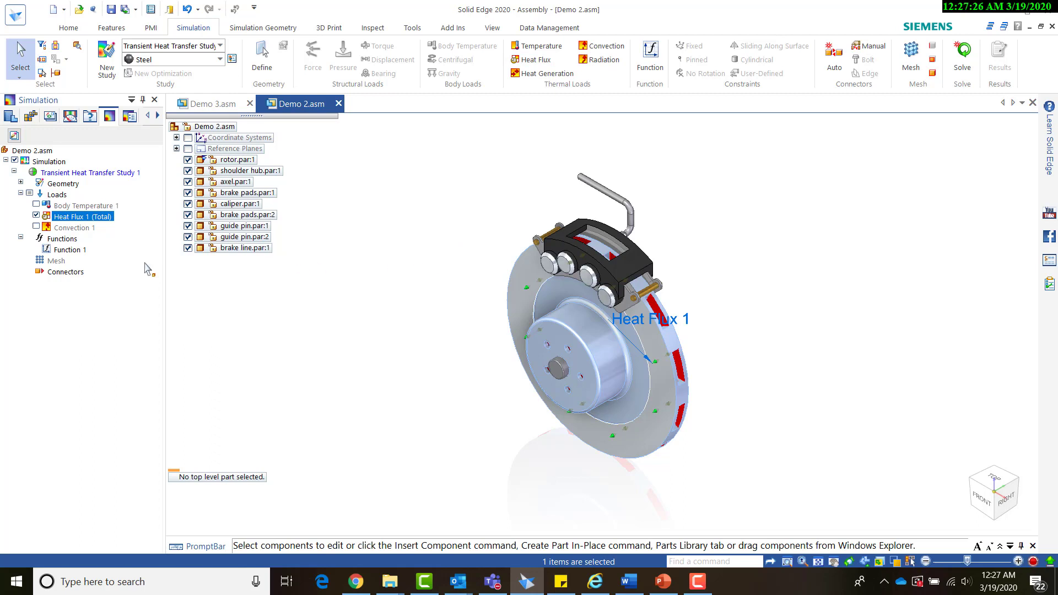
pyautogui.click(36, 216)
pyautogui.click(21, 195)
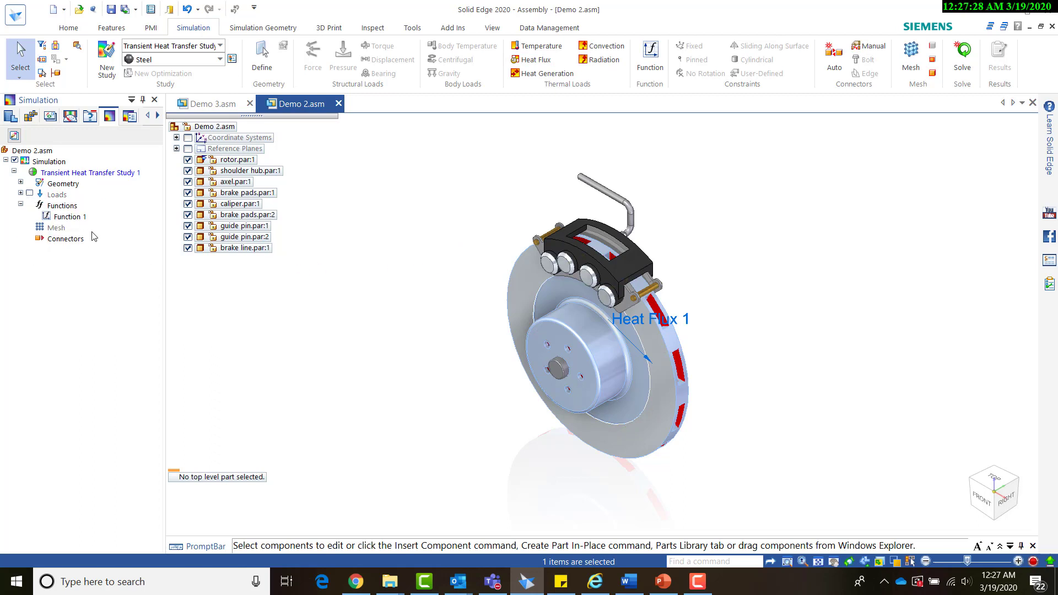
# Generate the tetrahedral mesh for the brake assembly and solve the transient heat transfer study
pyautogui.click(107, 284)
pyautogui.click(910, 55)
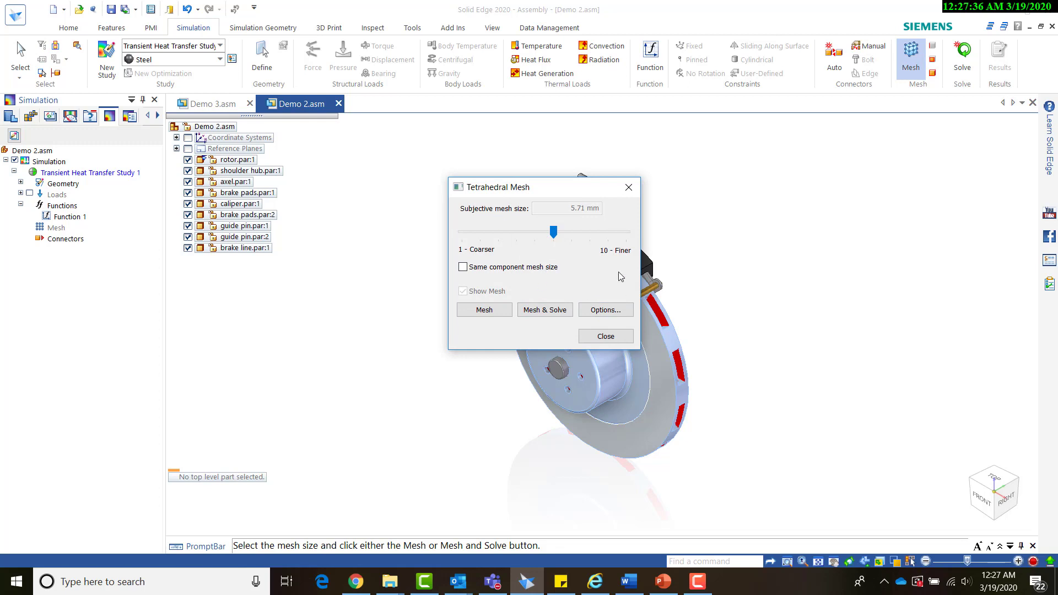
pyautogui.click(558, 312)
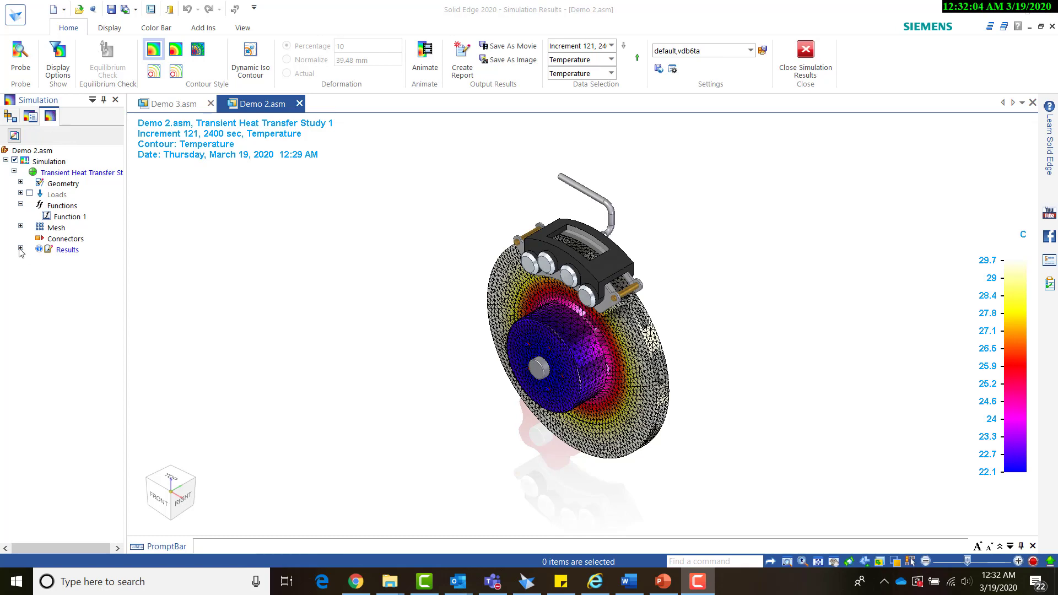
# Look through the time increments in the results plots through 2400 sec and play the temperature animation
pyautogui.click(20, 250)
pyautogui.click(30, 260)
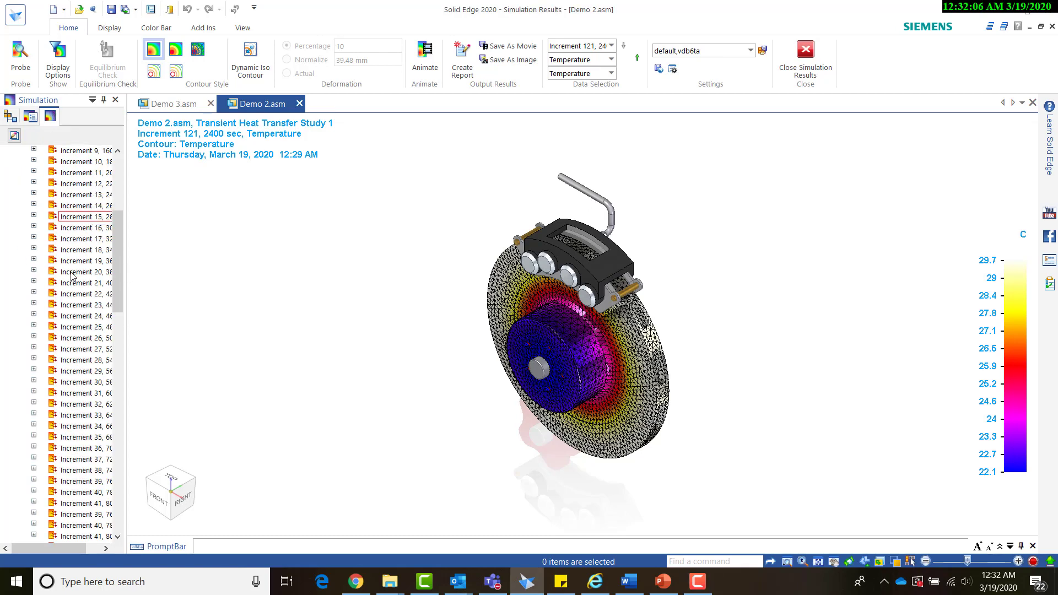
pyautogui.scroll(-20, 71, 276)
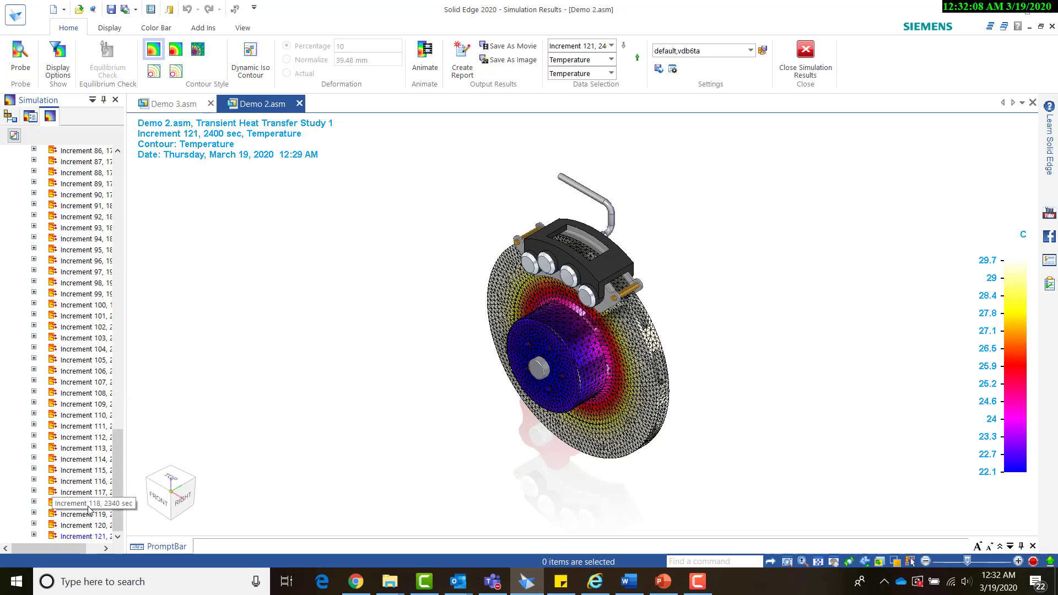
pyautogui.click(83, 536)
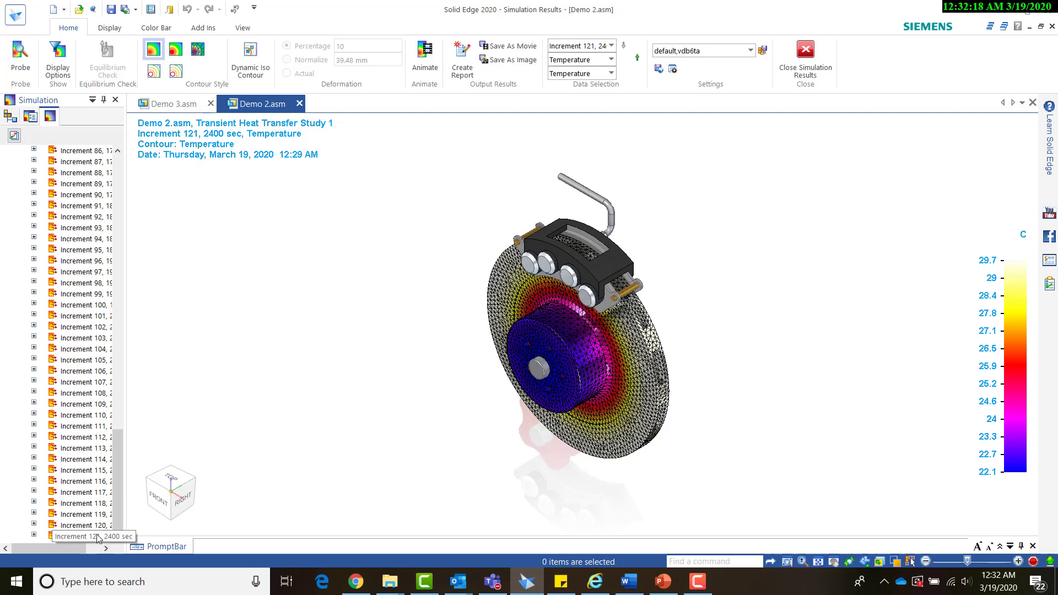
pyautogui.moveTo(119, 496); pyautogui.dragTo(163, 199)
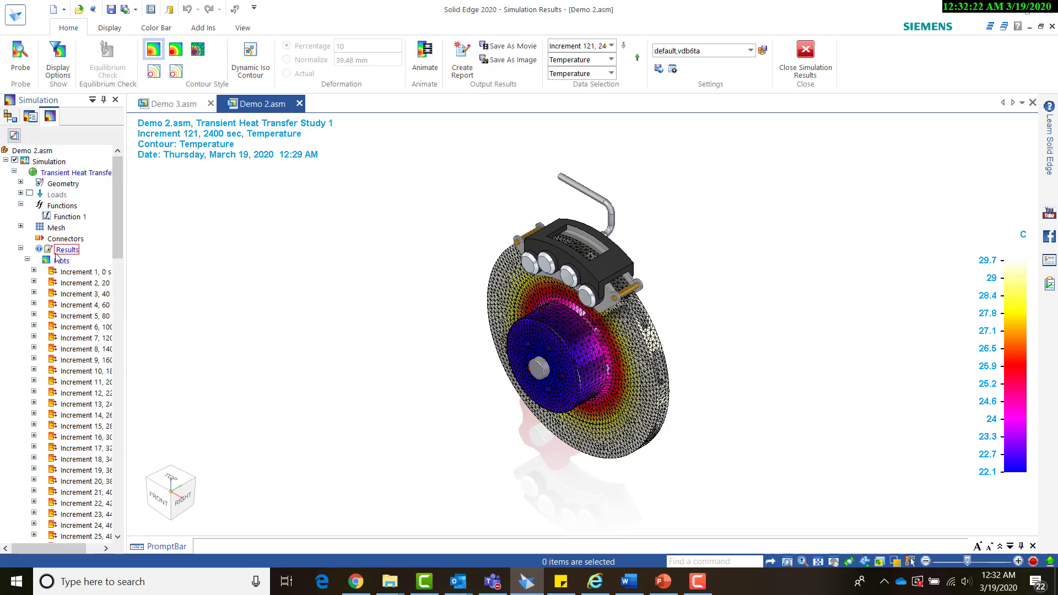
pyautogui.click(27, 259)
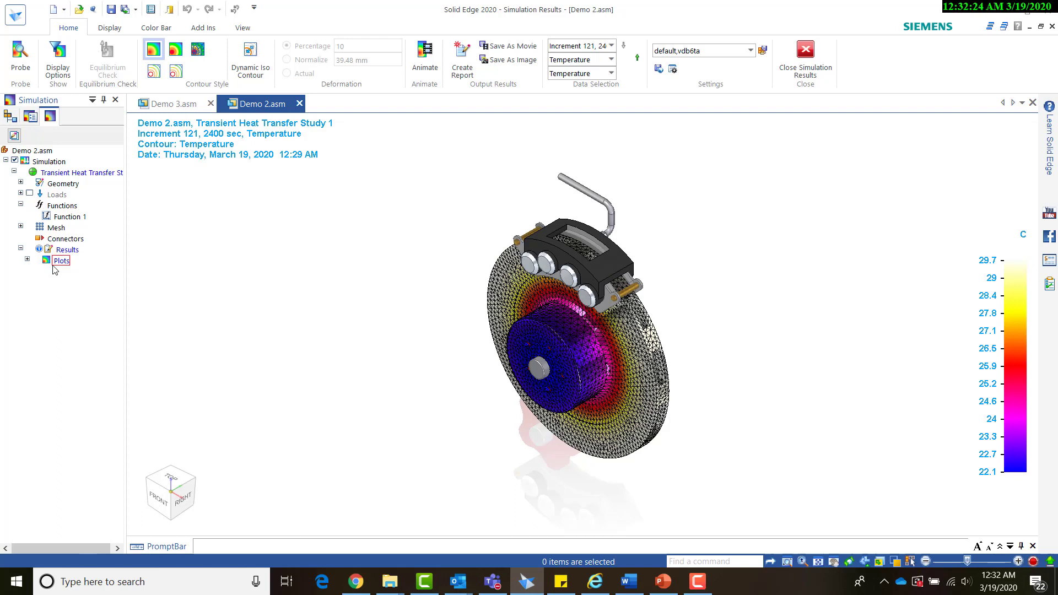
pyautogui.click(425, 57)
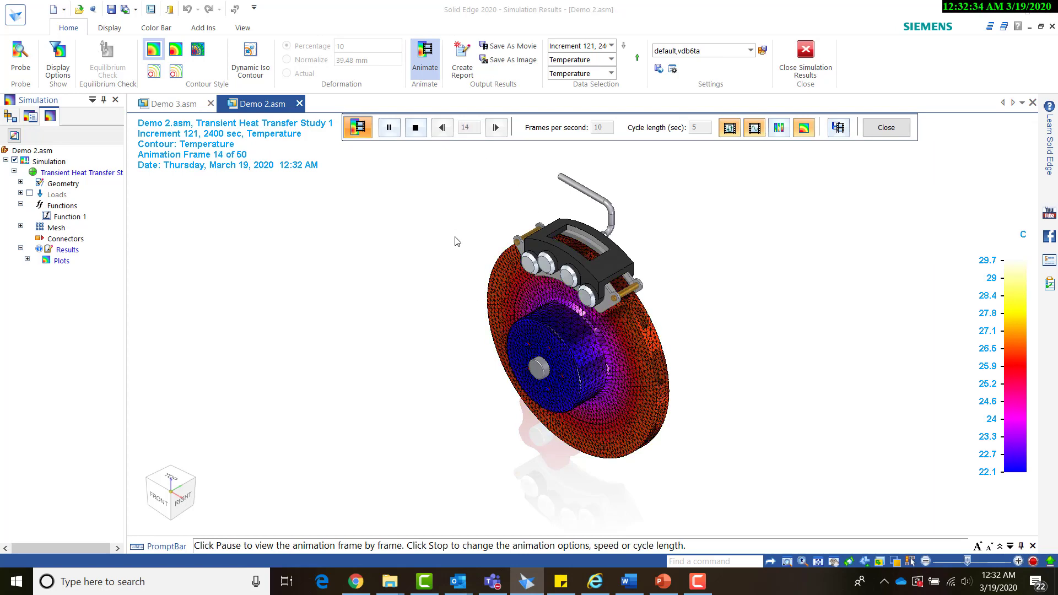
pyautogui.click(886, 128)
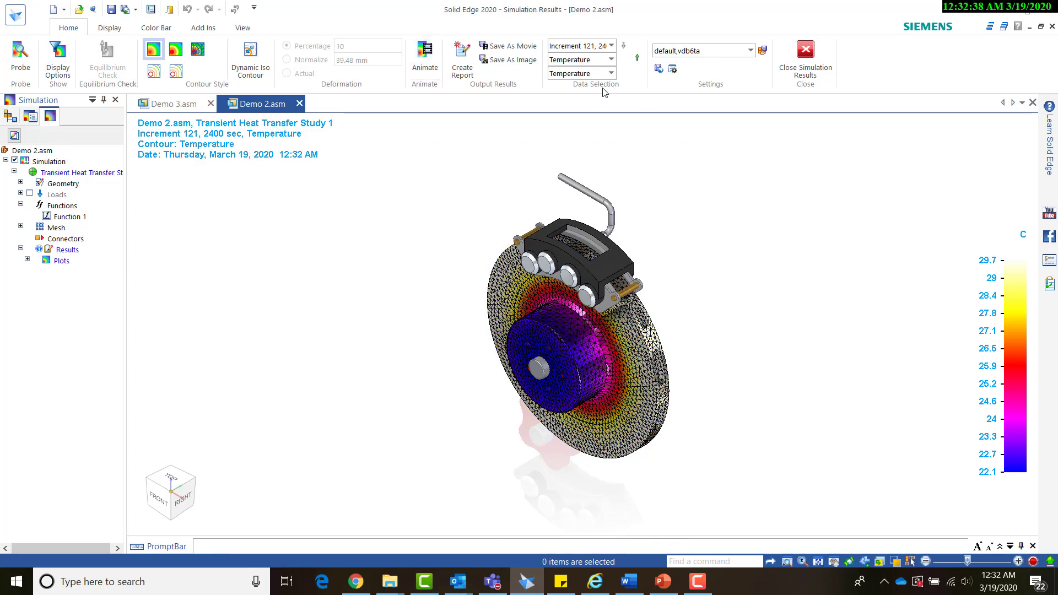
# Display the temperature contour for Increment 2 at 20 sec
pyautogui.click(610, 46)
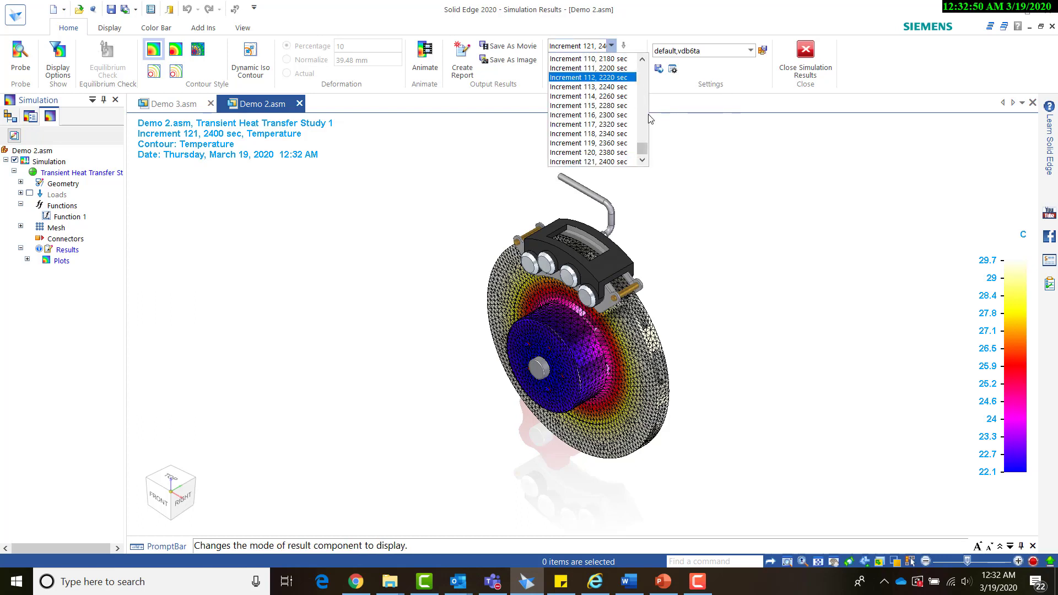
pyautogui.moveTo(642, 148); pyautogui.dragTo(625, 73)
pyautogui.scroll(3, 612, 71)
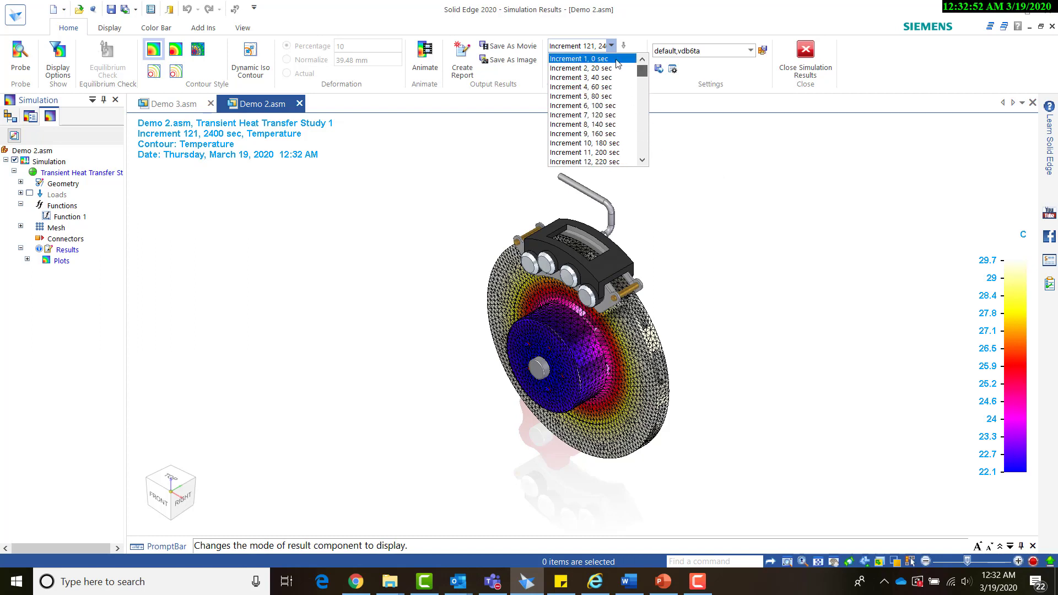
pyautogui.click(599, 70)
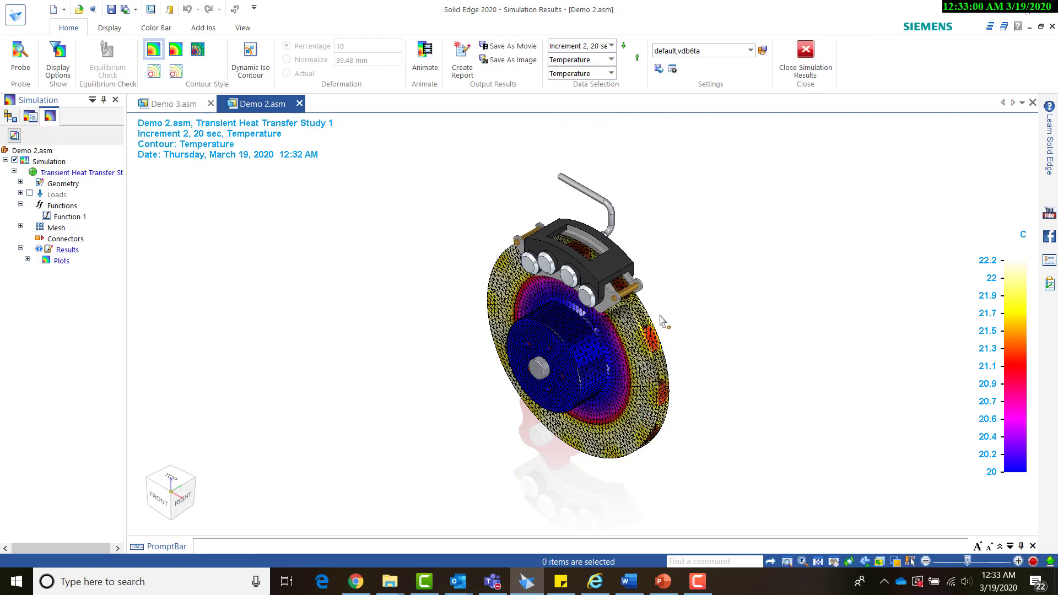
# Switch the displayed temperature results to Increment 25 at 480 sec
pyautogui.click(612, 46)
pyautogui.scroll(-5, 621, 143)
pyautogui.click(621, 142)
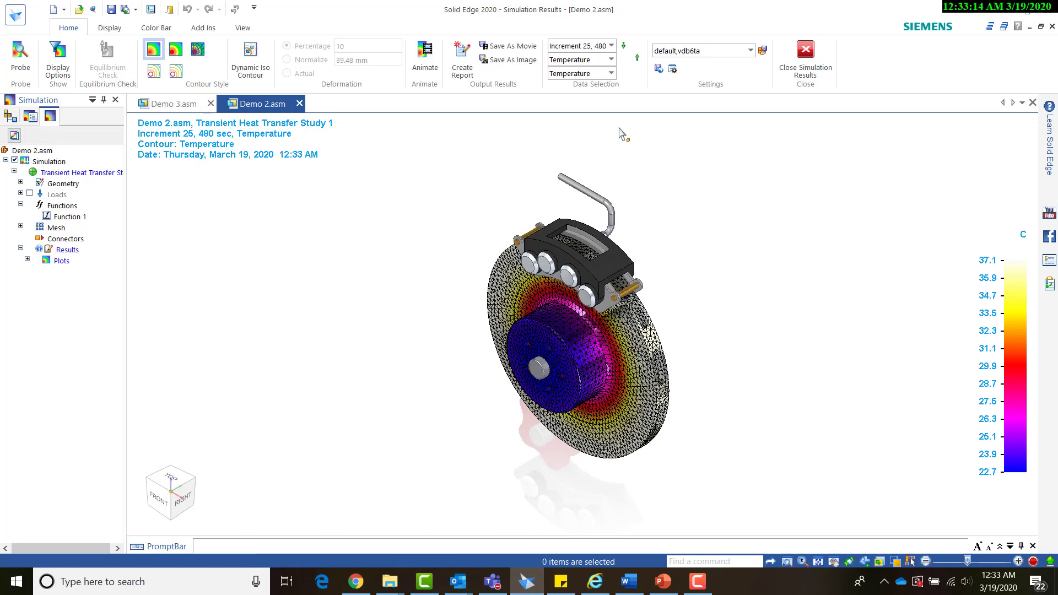
# Probe the temperature at three nodes on the rotor disc face and one on the hub, placing a callout for each
pyautogui.click(25, 70)
pyautogui.click(617, 348)
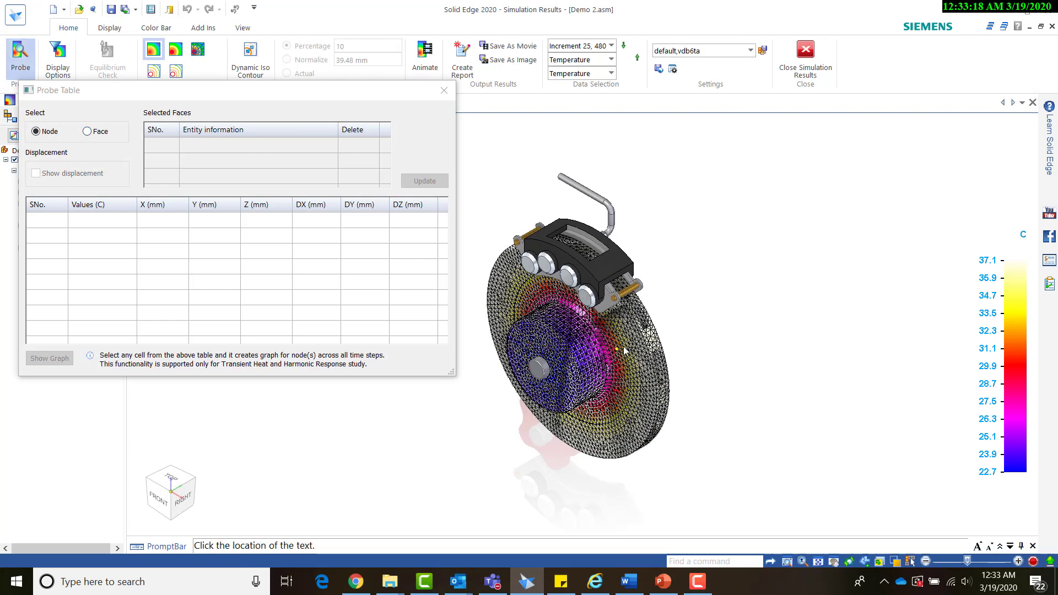
pyautogui.click(683, 305)
pyautogui.click(622, 388)
pyautogui.click(696, 472)
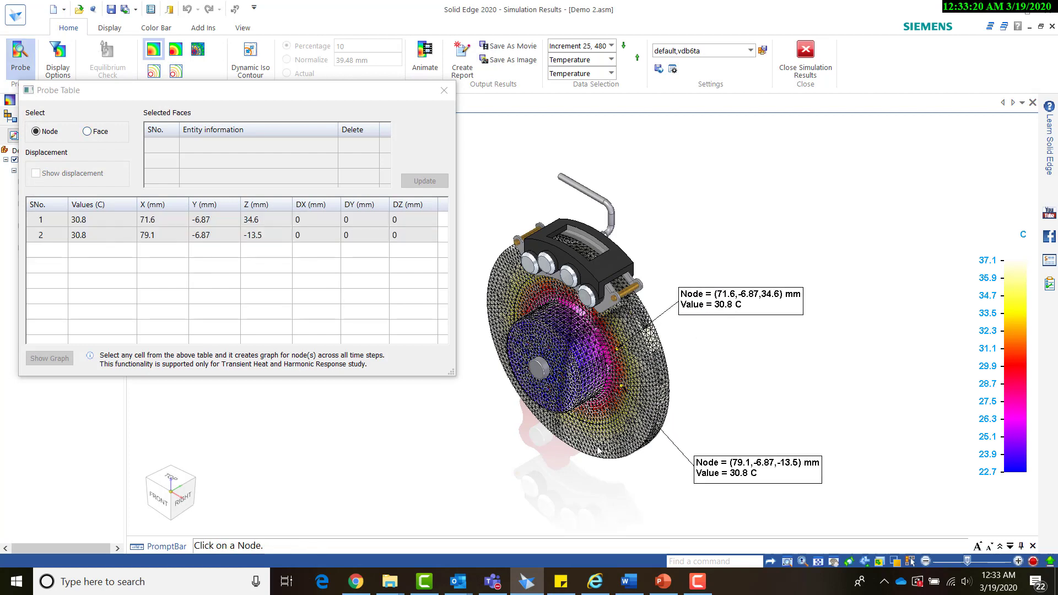
pyautogui.click(591, 418)
pyautogui.click(524, 514)
pyautogui.click(564, 357)
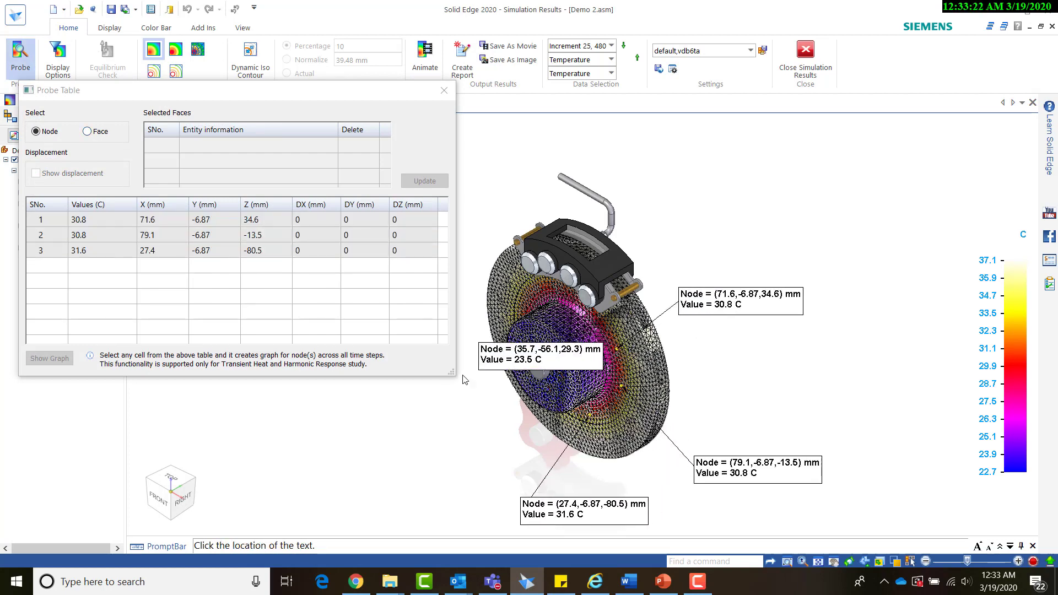
pyautogui.click(441, 455)
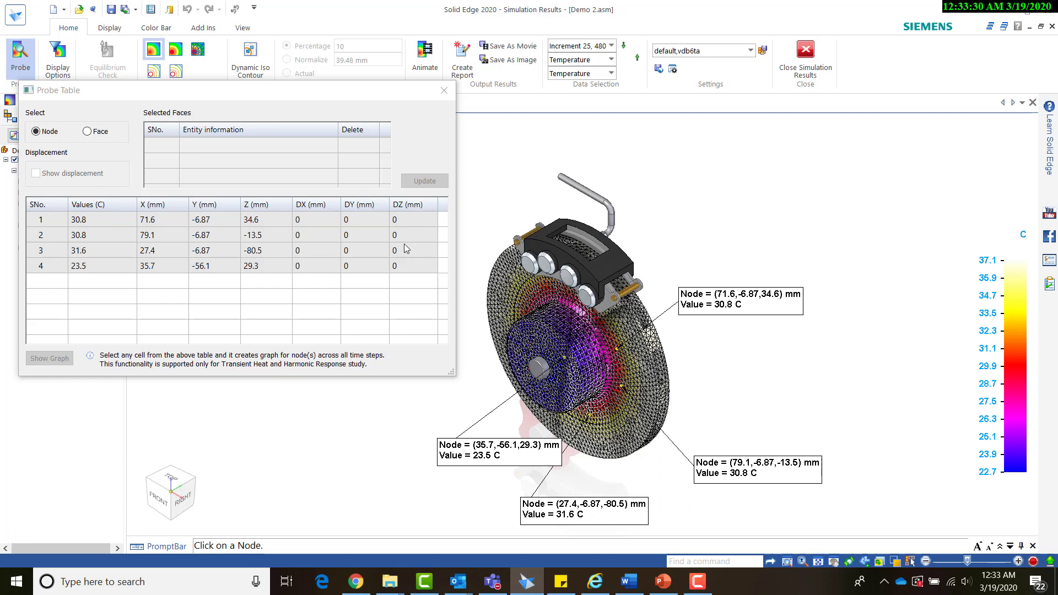
# Plot a Temperature vs Time graph for all four probed nodes, save it, and select it among the study's results graphs
pyautogui.moveTo(63, 221); pyautogui.dragTo(80, 311)
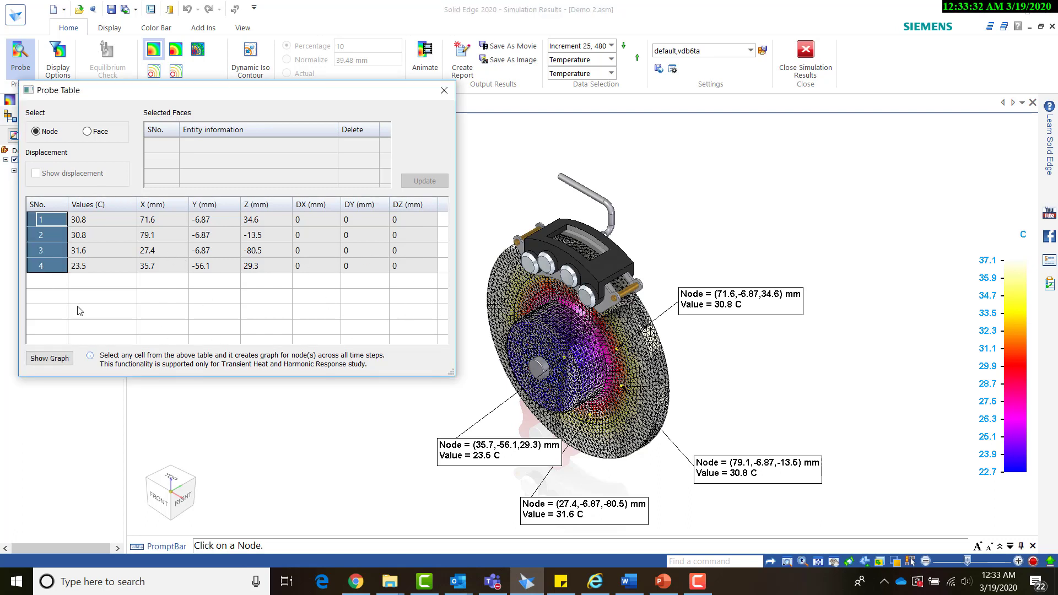
pyautogui.click(63, 359)
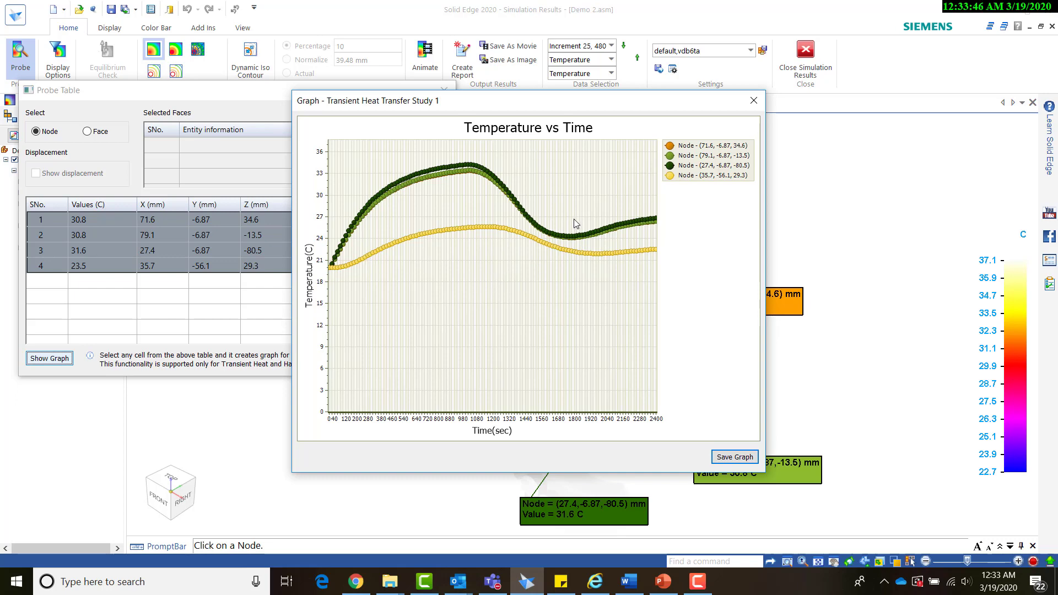
pyautogui.click(736, 457)
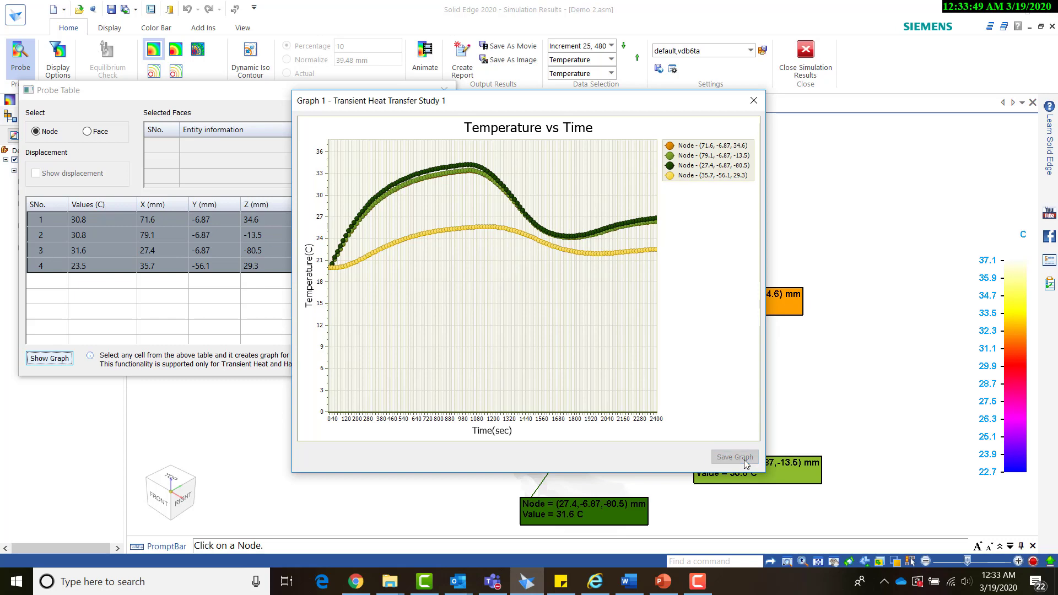
pyautogui.click(754, 100)
pyautogui.click(444, 91)
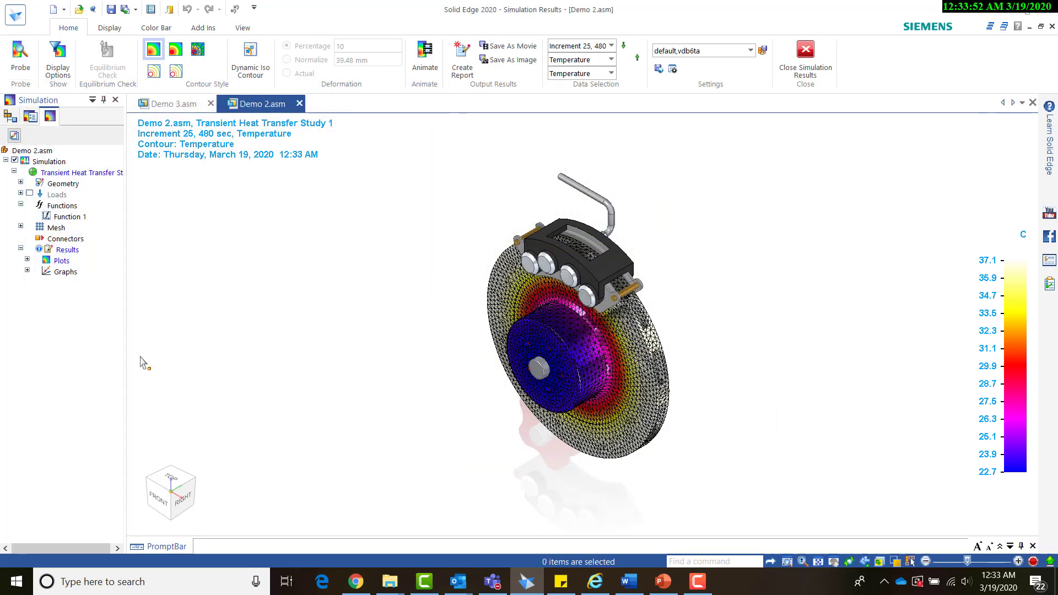
pyautogui.click(27, 270)
pyautogui.click(72, 282)
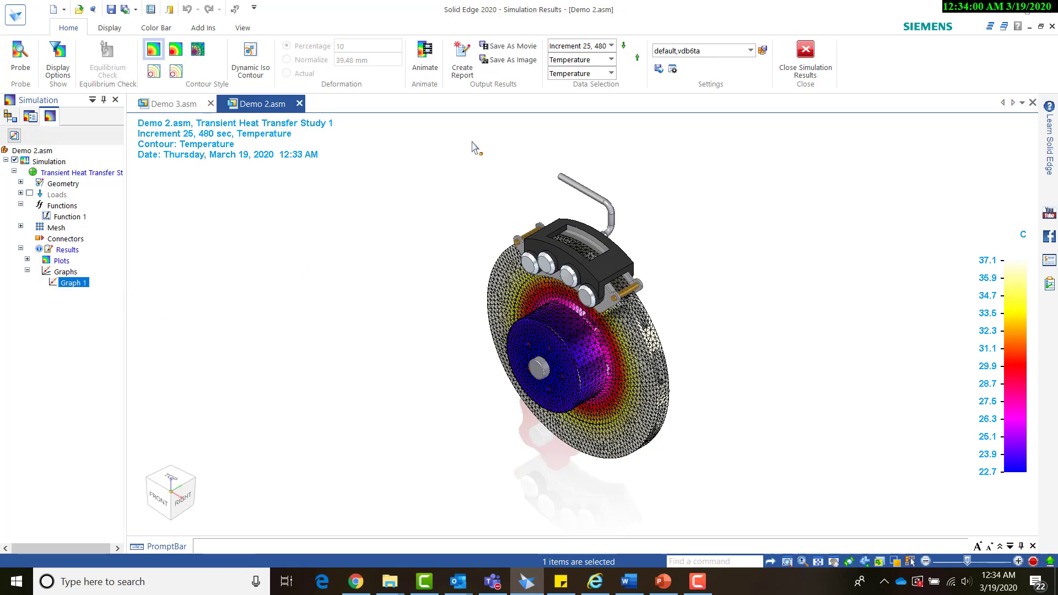
# Start a results report titled "Simulation Report Test", enter the author's full name and set the company to Prolim
pyautogui.click(464, 68)
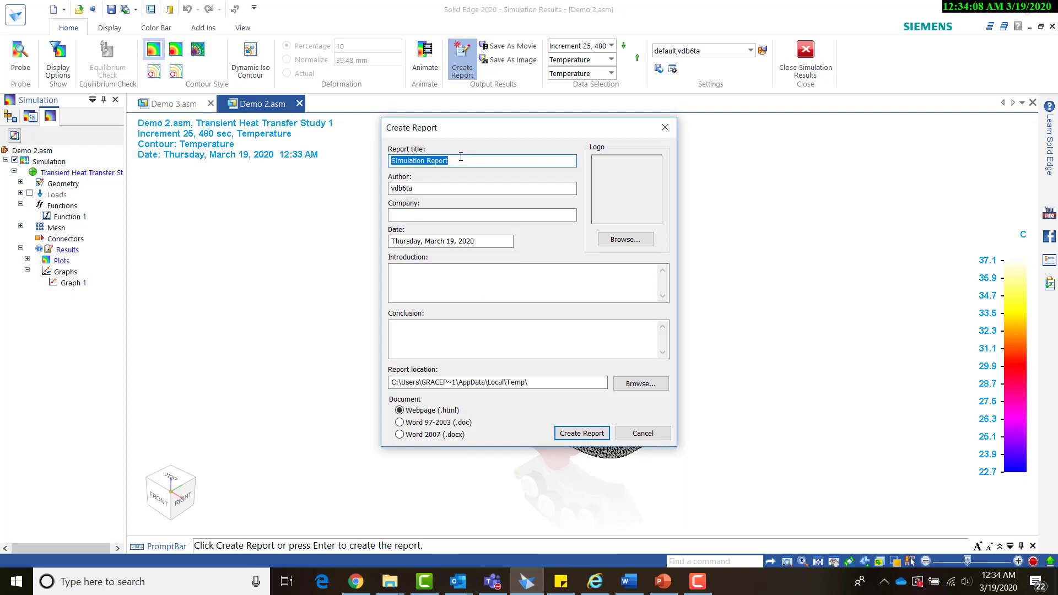
pyautogui.click(460, 156)
pyautogui.write('Test')
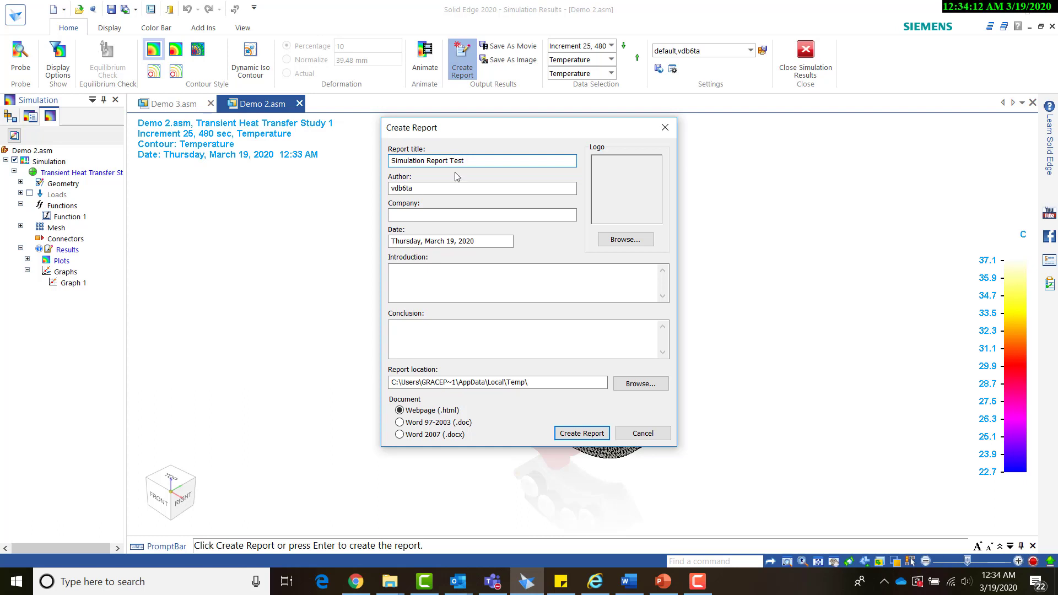
pyautogui.press('Tab')
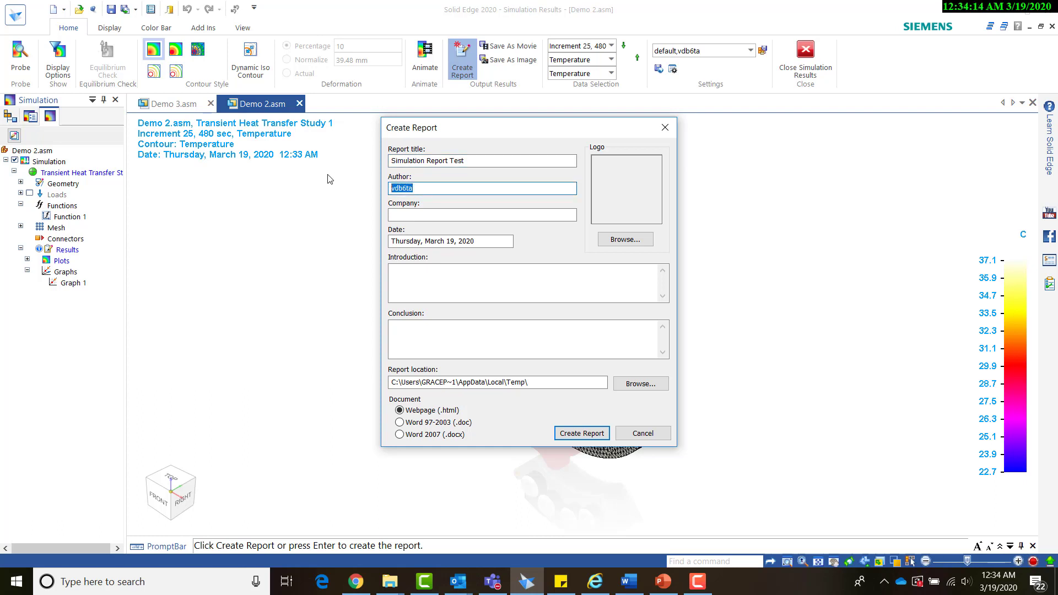
pyautogui.write('T')
pyautogui.write('Grace Pharo')
pyautogui.click(423, 216)
pyautogui.write('Prolim')
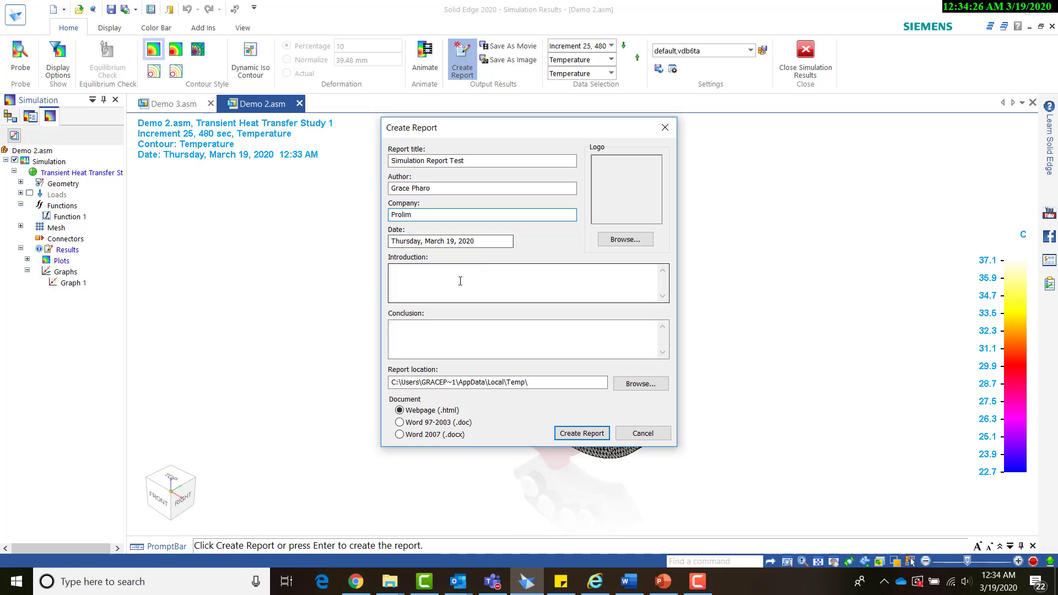
# Enter "test" as the introduction and "yes - it worked!" as the conclusion, and create the report as a webpage
pyautogui.click(442, 279)
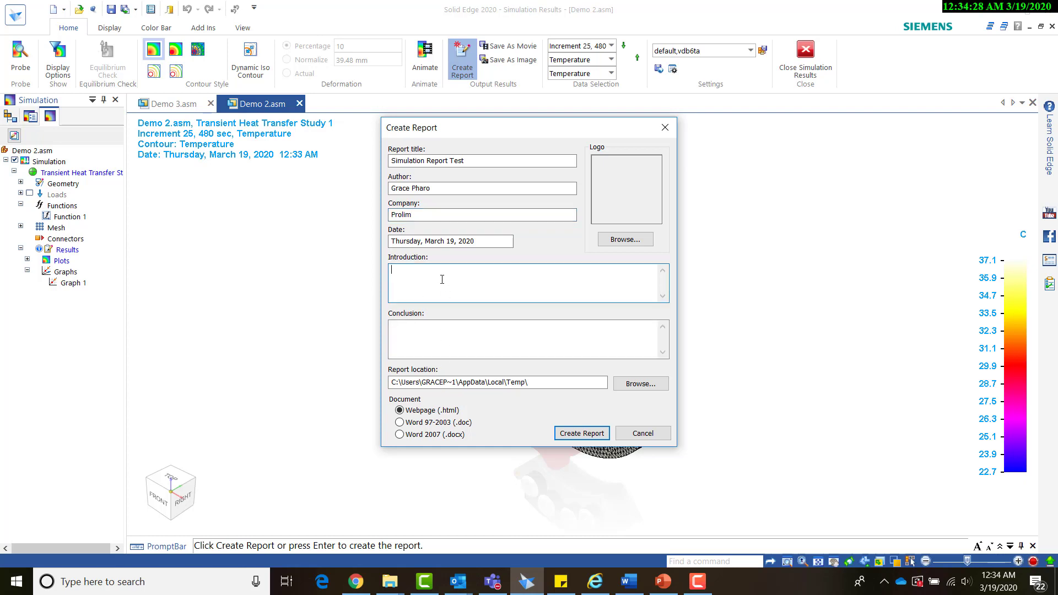
pyautogui.click(397, 339)
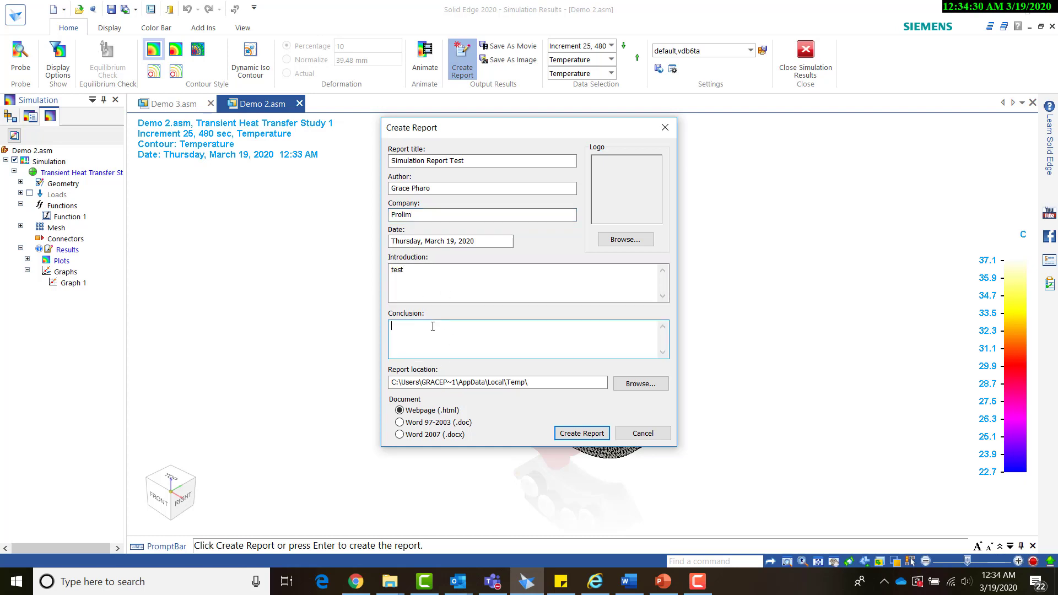
pyautogui.write('yes - it worked!')
pyautogui.click(577, 438)
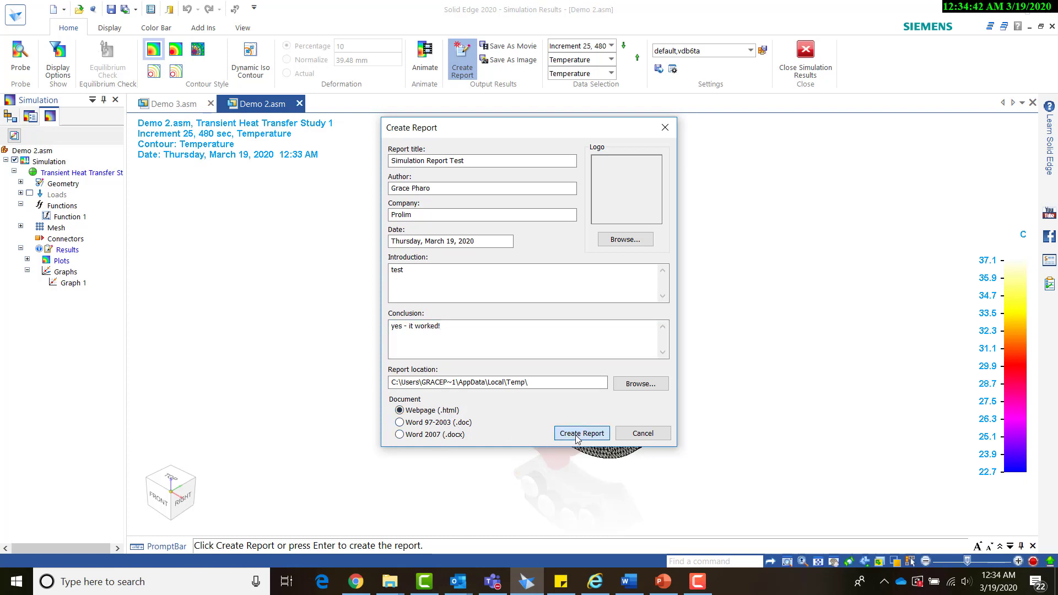